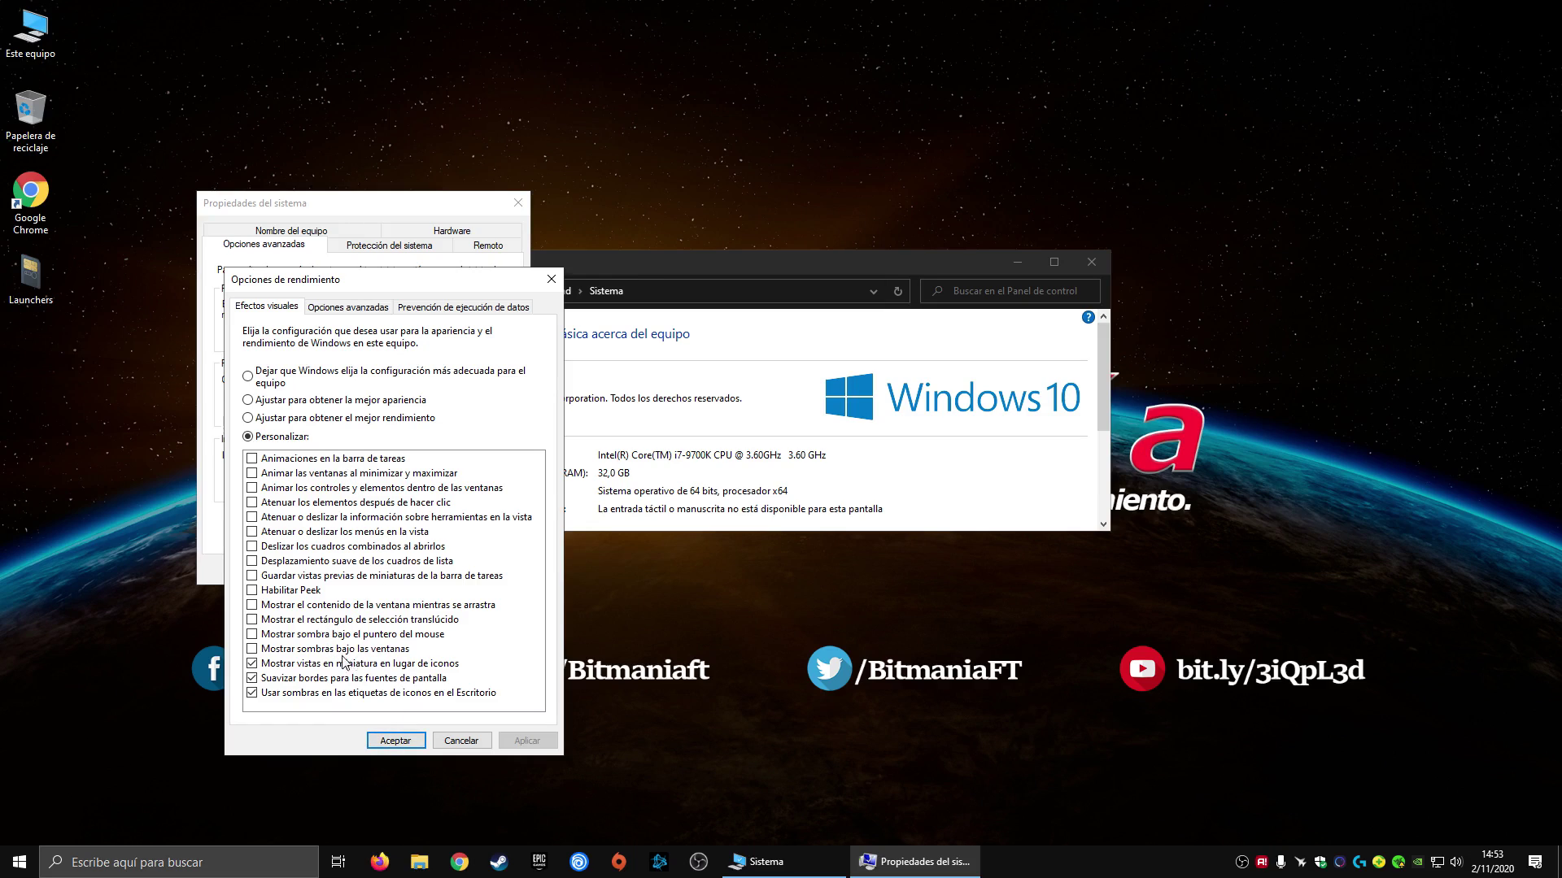
Accept the custom visual effects in the performance options and close the system properties
{"action": "left_click", "coordinate": [410, 740]}
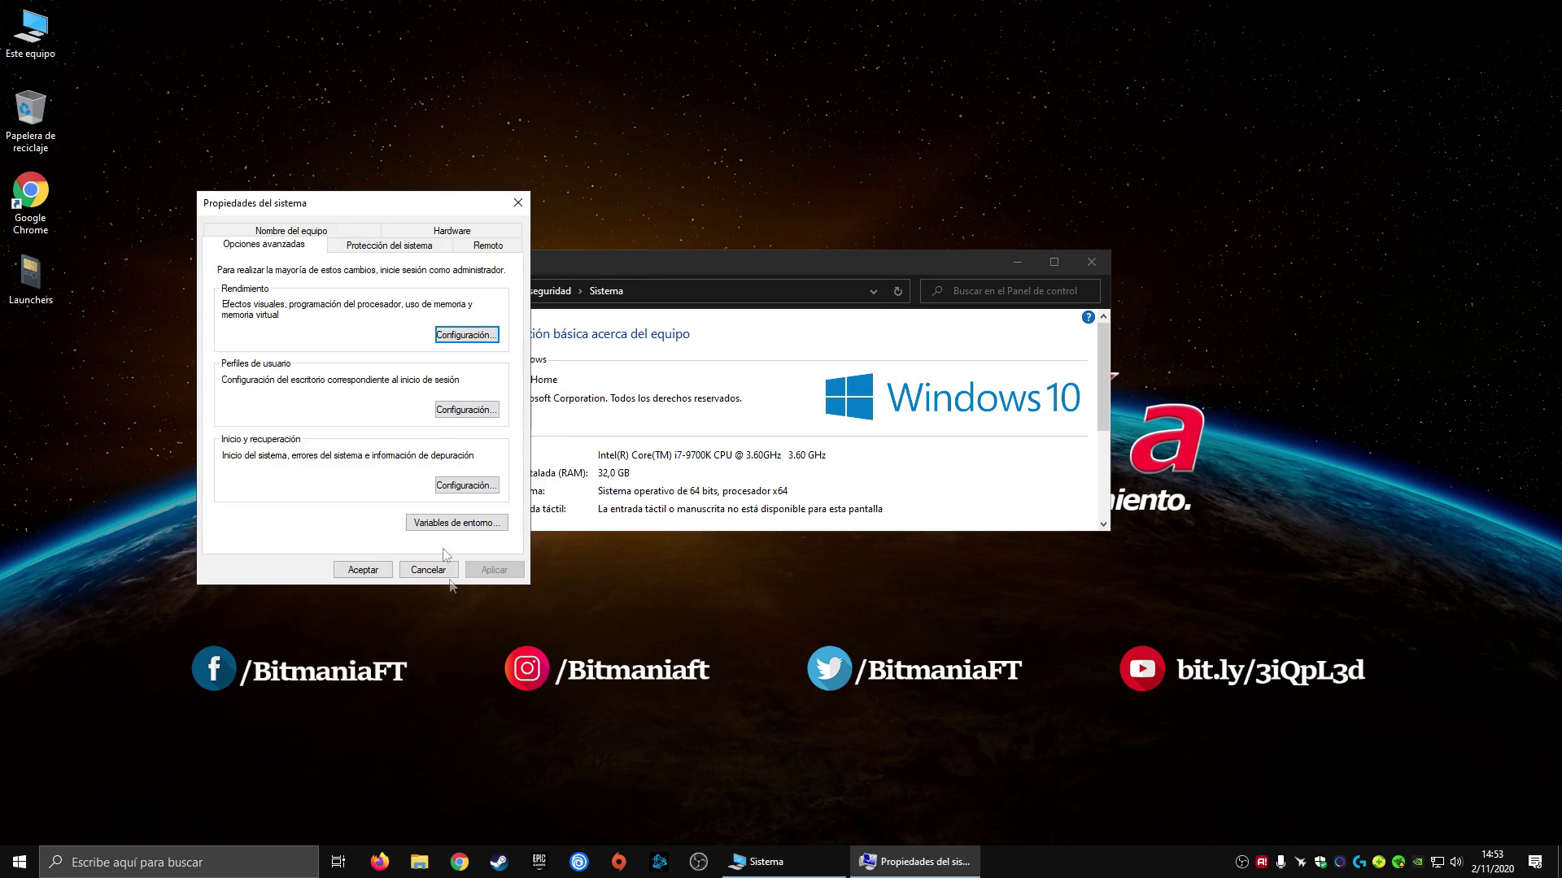
{"action": "left_click", "coordinate": [363, 570]}
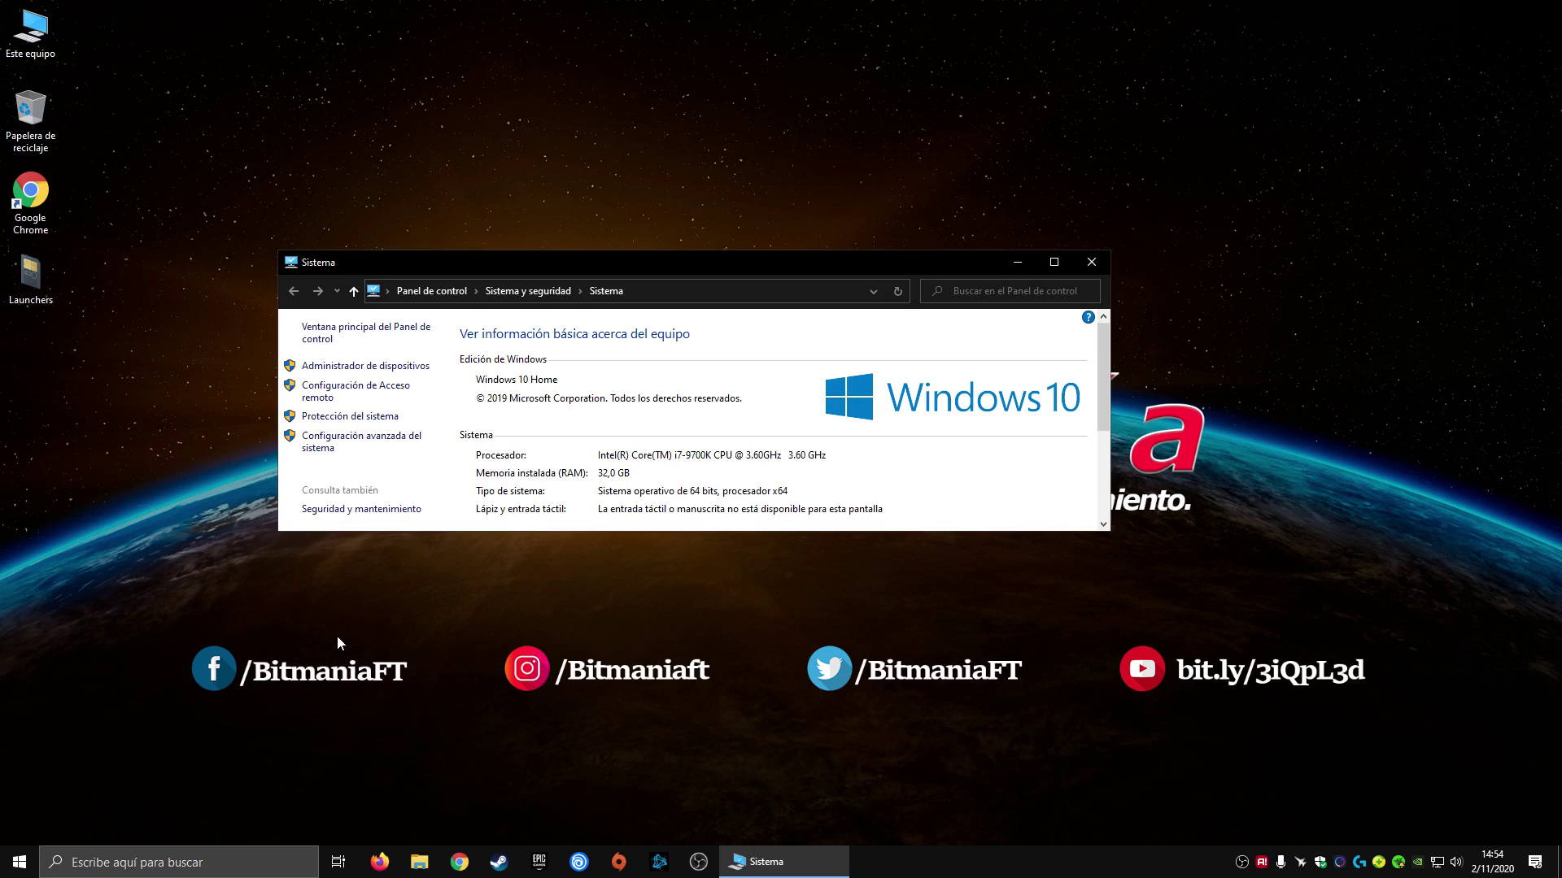
Search Windows for "game", open the Barra de juegos settings and check the Modo de juego page
{"action": "left_click", "coordinate": [20, 863]}
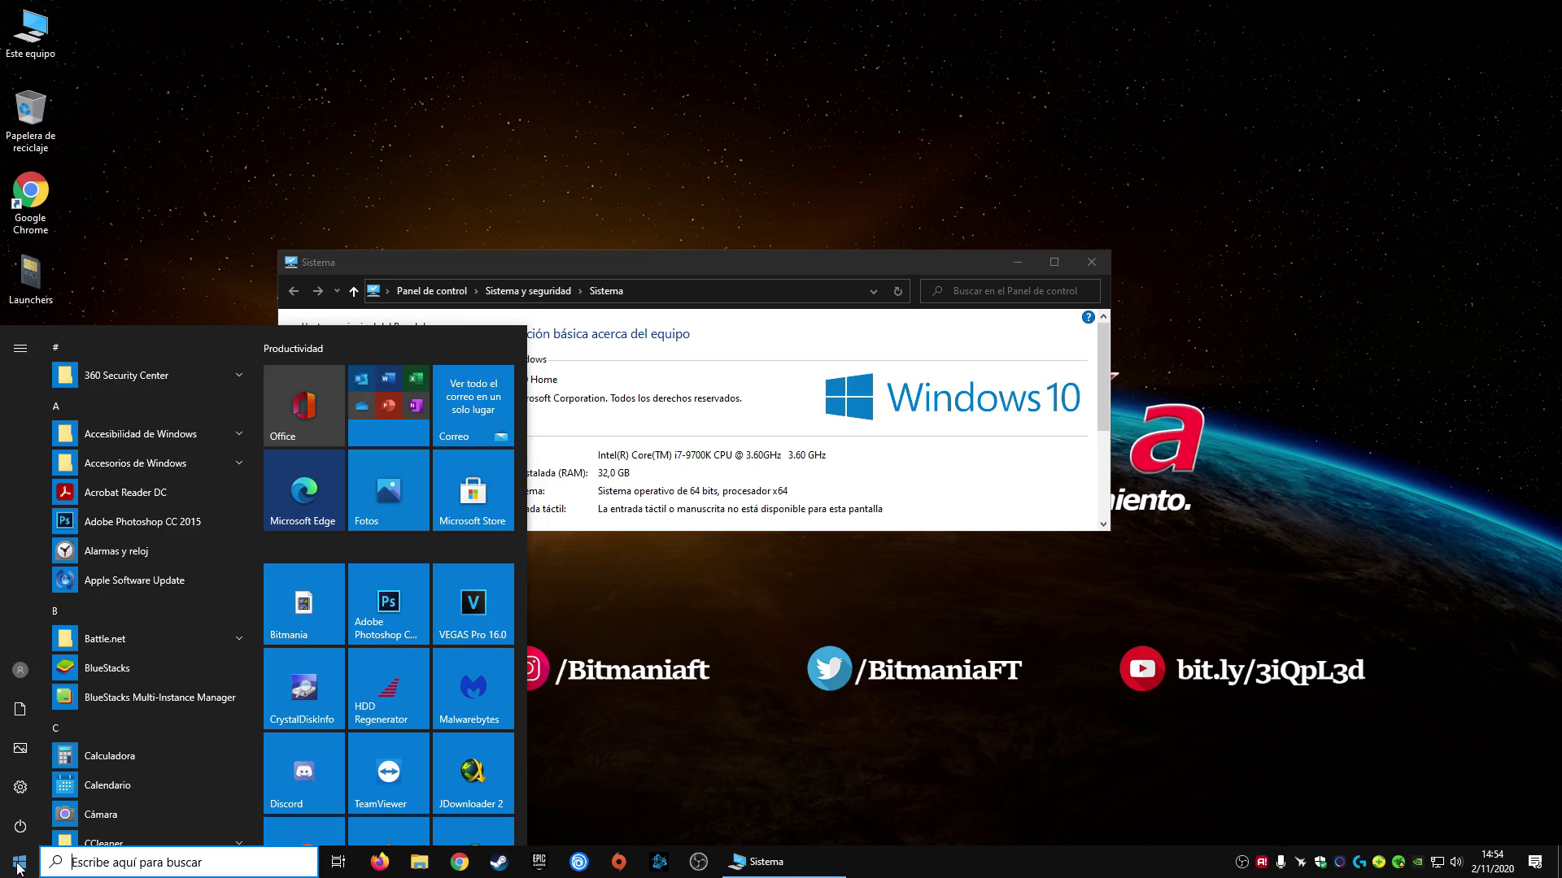
{"action": "type", "text": "game"}
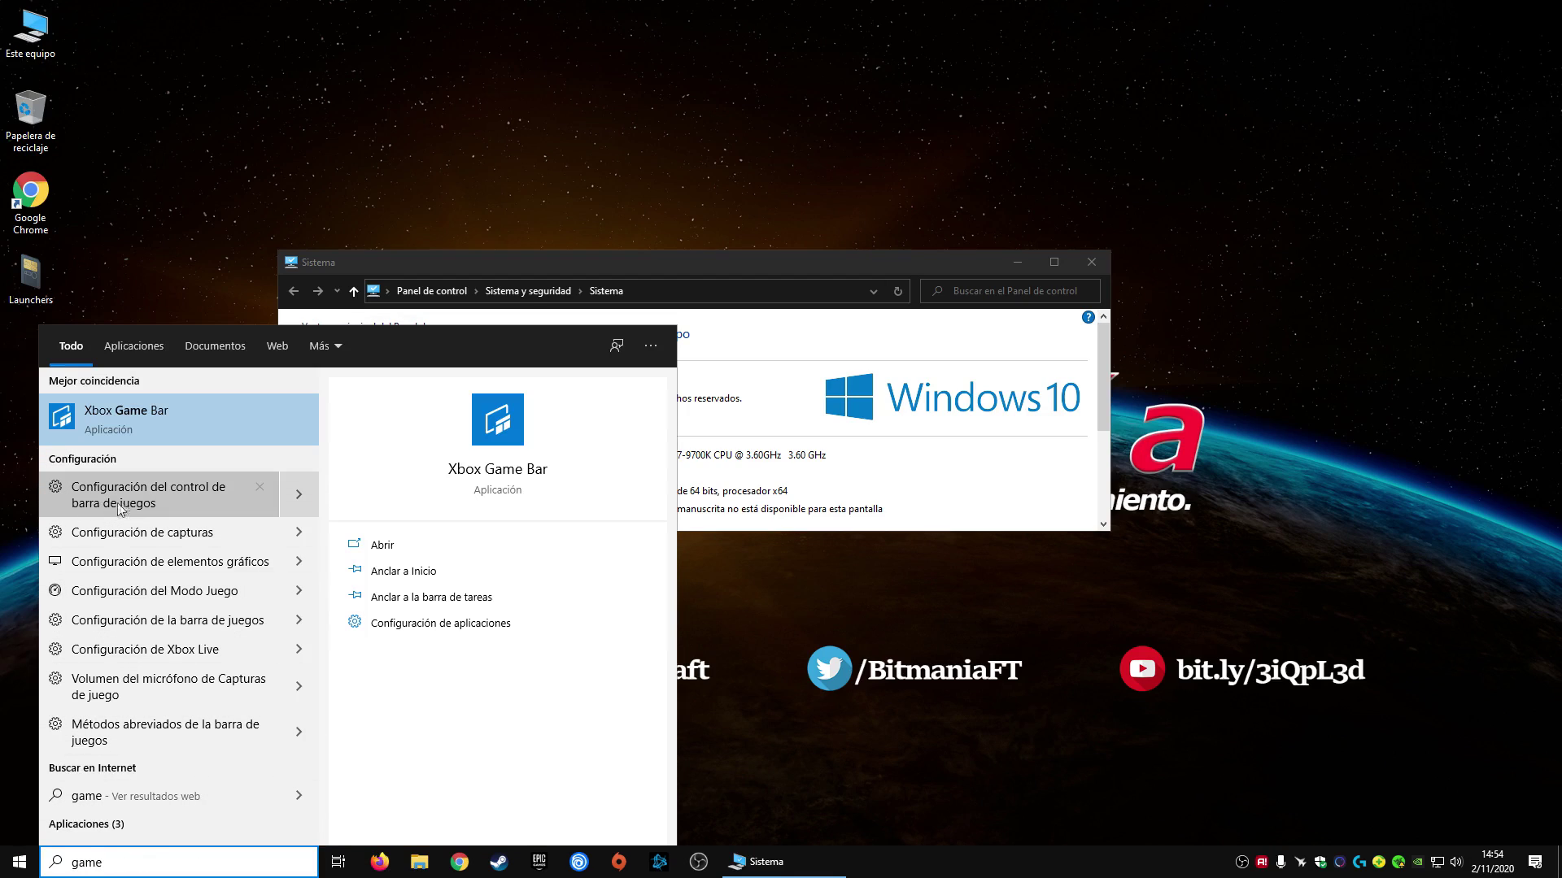
{"action": "left_click", "coordinate": [163, 498]}
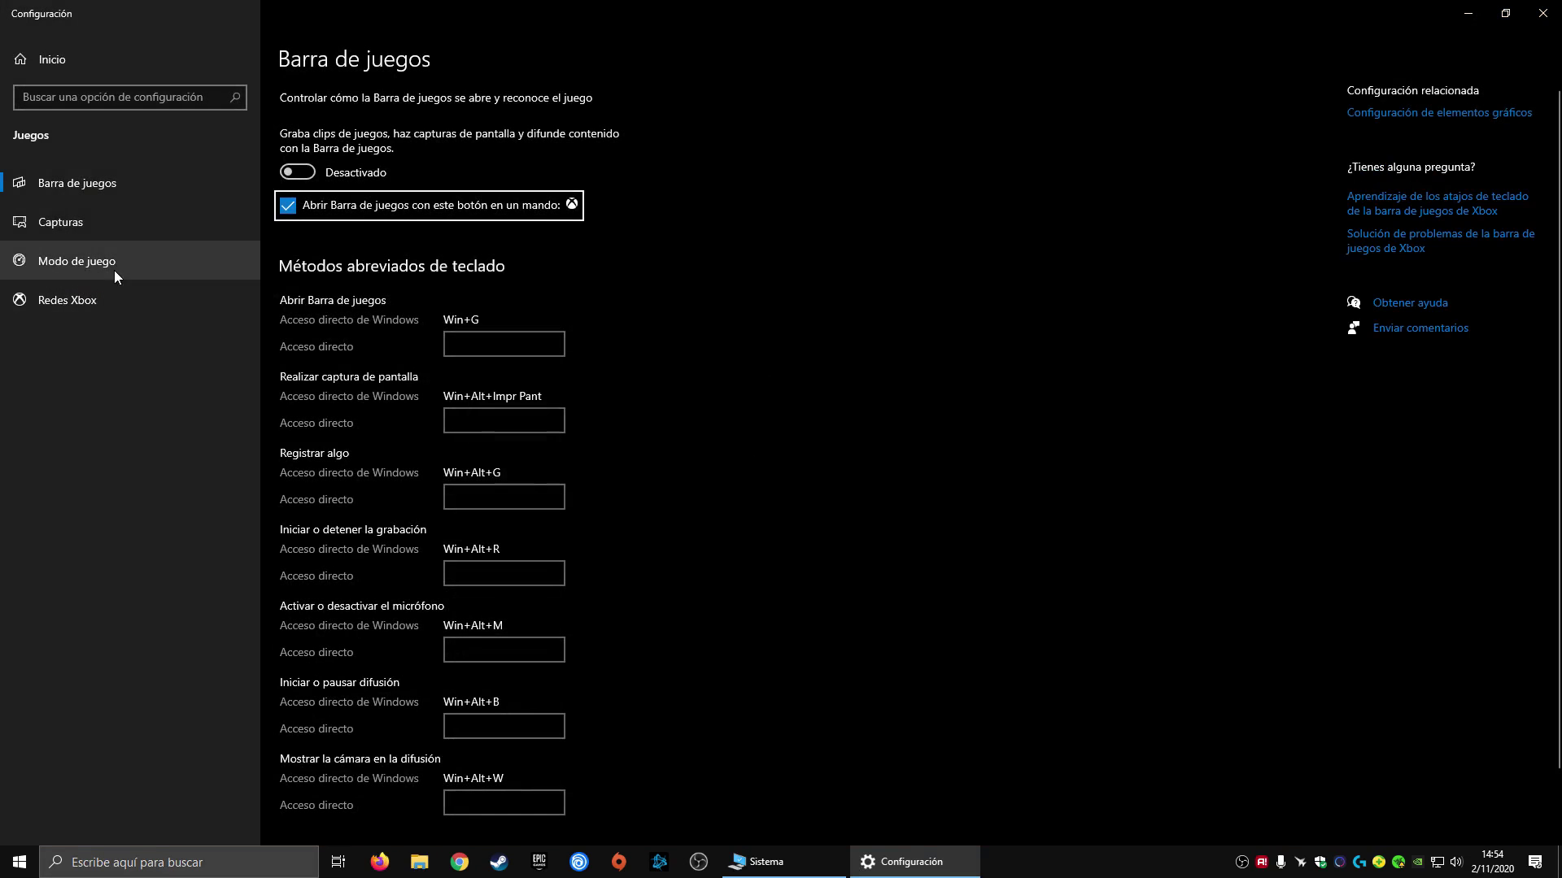
{"action": "left_click", "coordinate": [114, 268]}
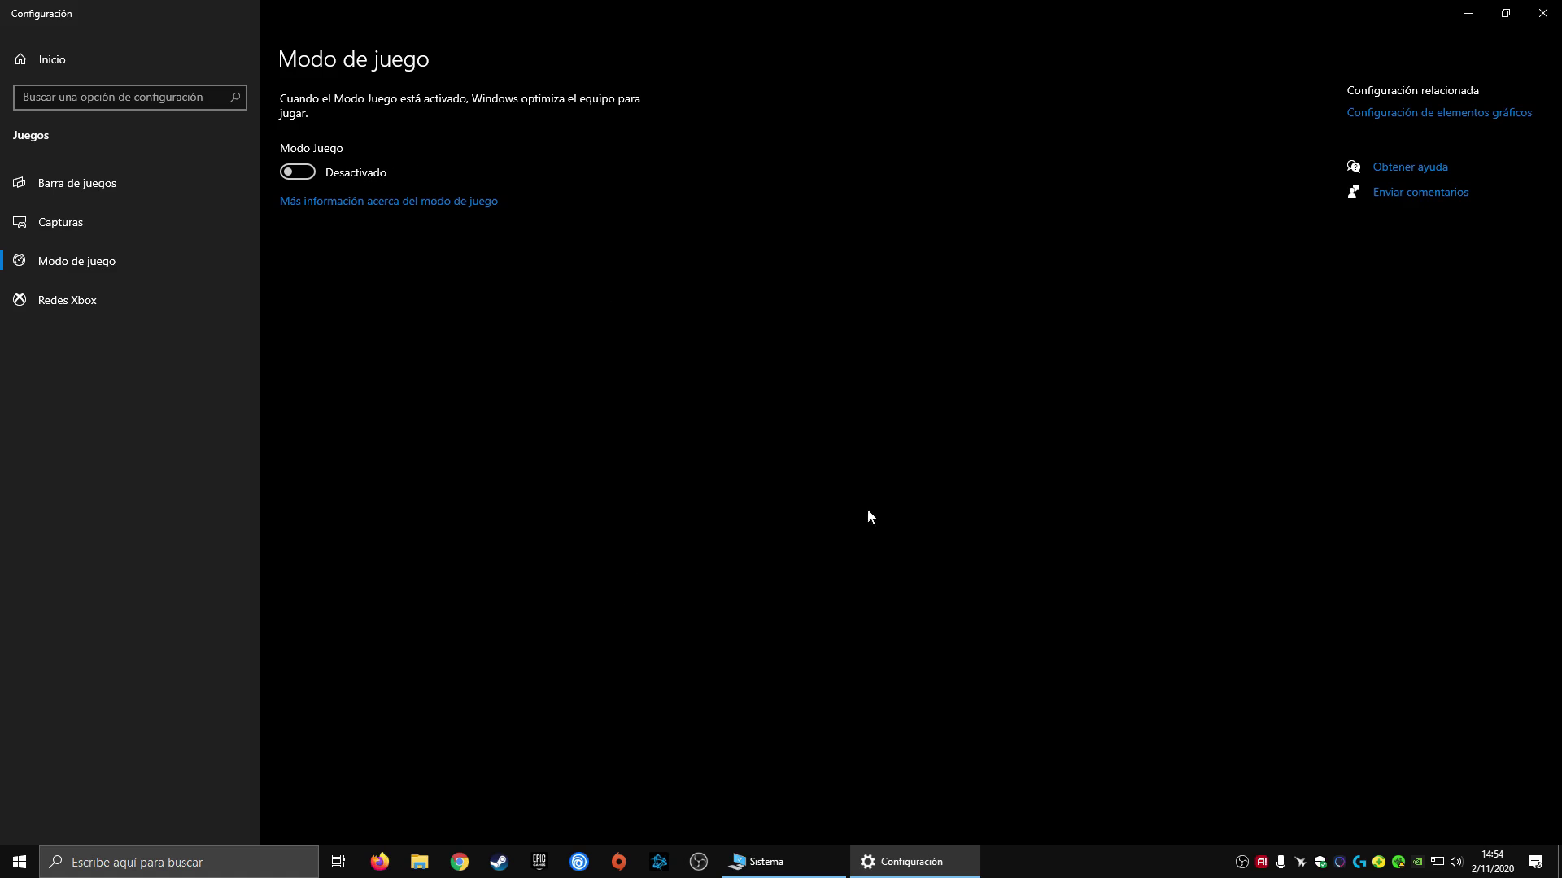
Switch to OBS to view its Estadísticas panel, and return to the Windows game settings
{"action": "left_click", "coordinate": [1242, 862]}
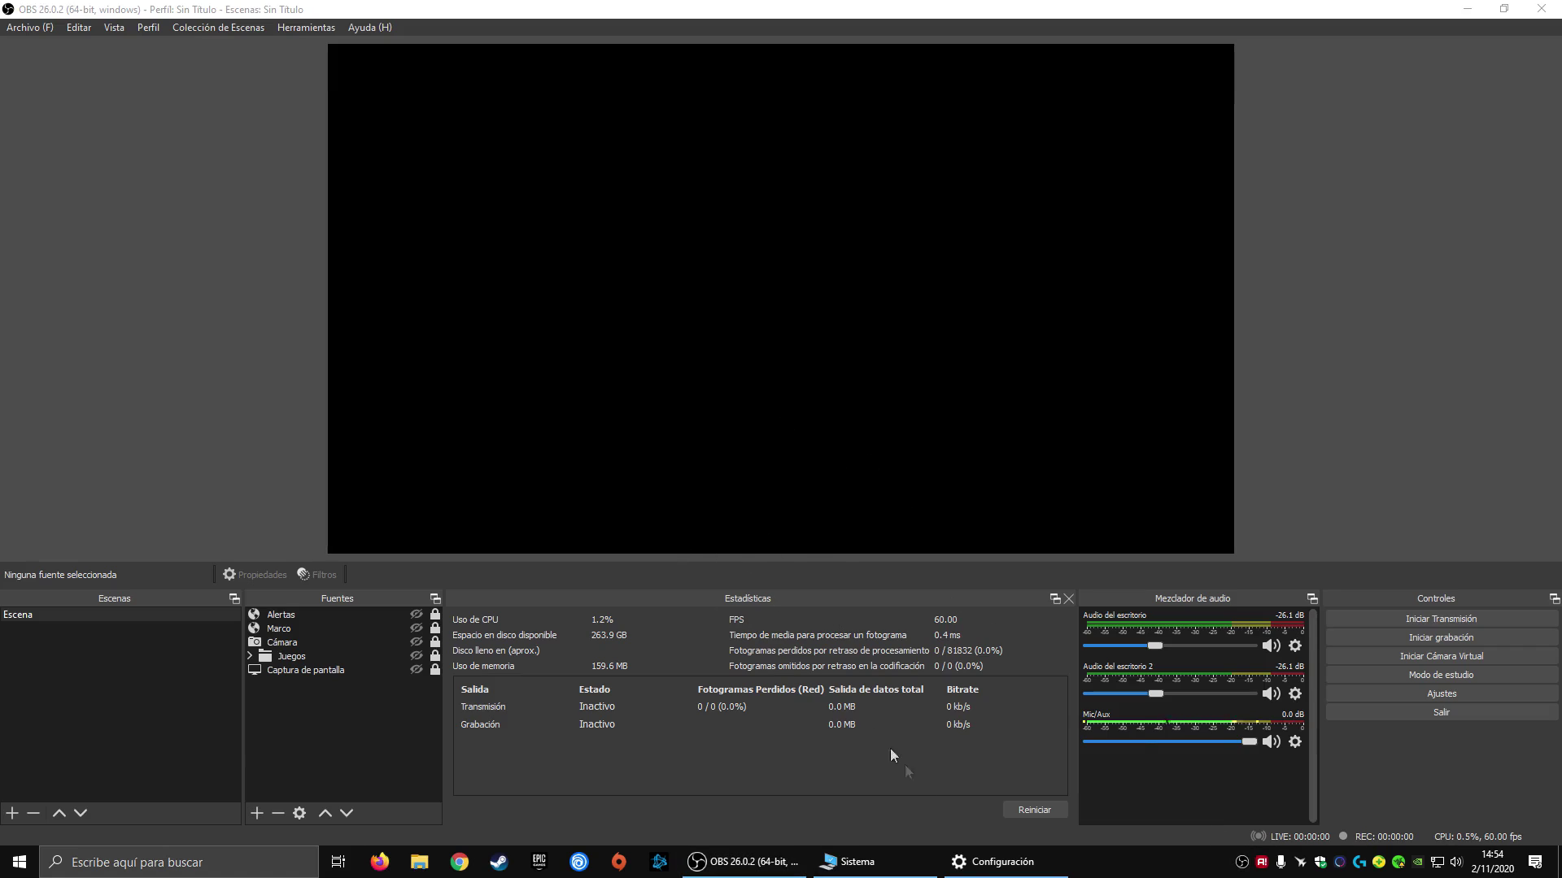
{"action": "left_click", "coordinate": [1002, 862]}
{"action": "left_click", "coordinate": [771, 864]}
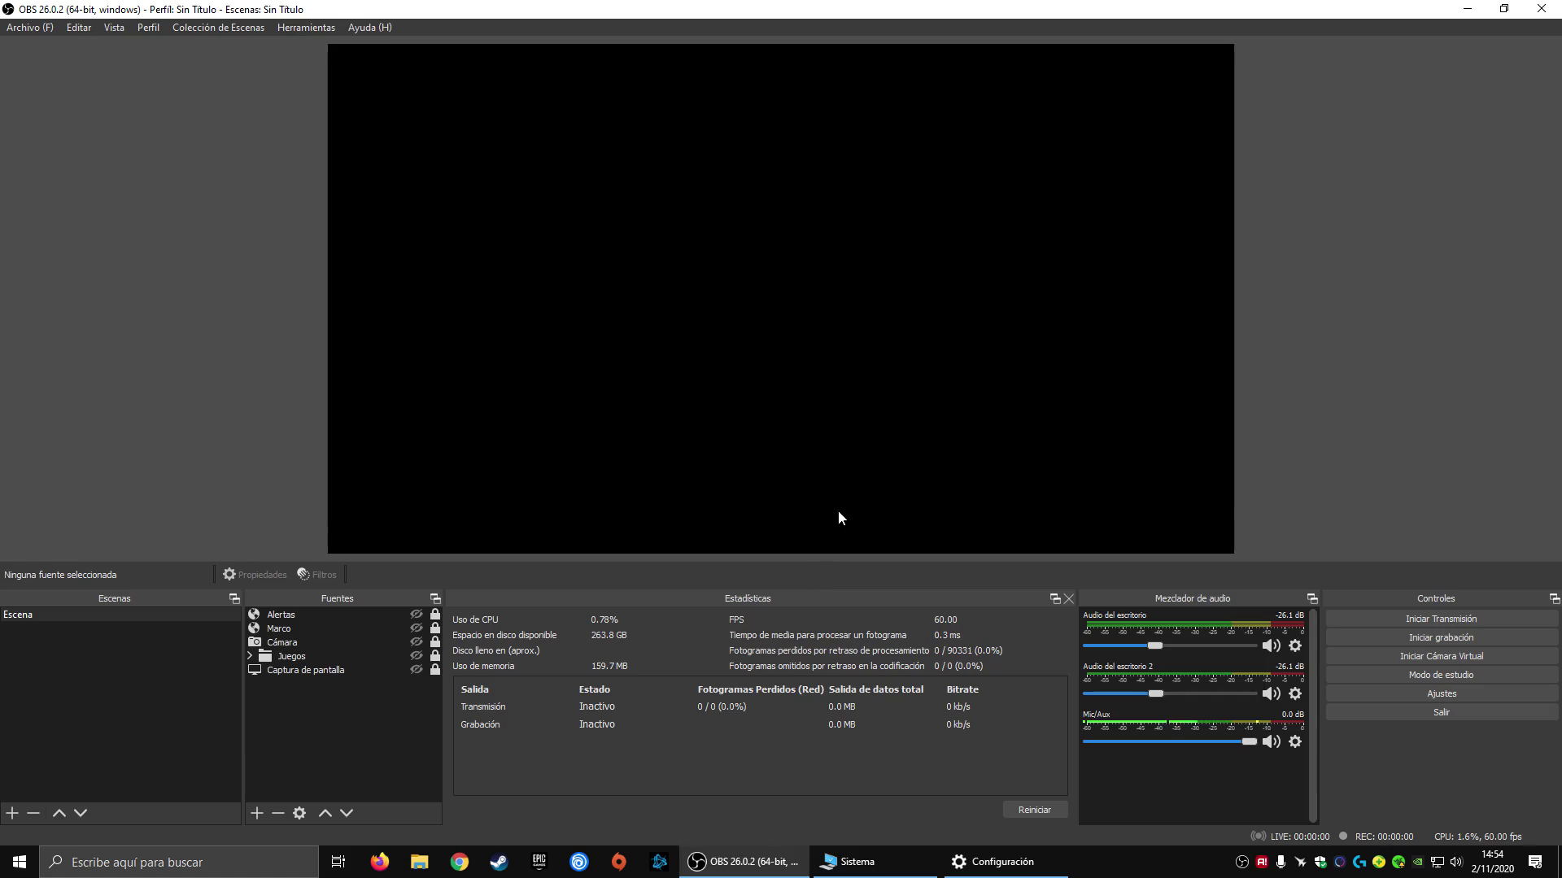
{"action": "left_click", "coordinate": [760, 864]}
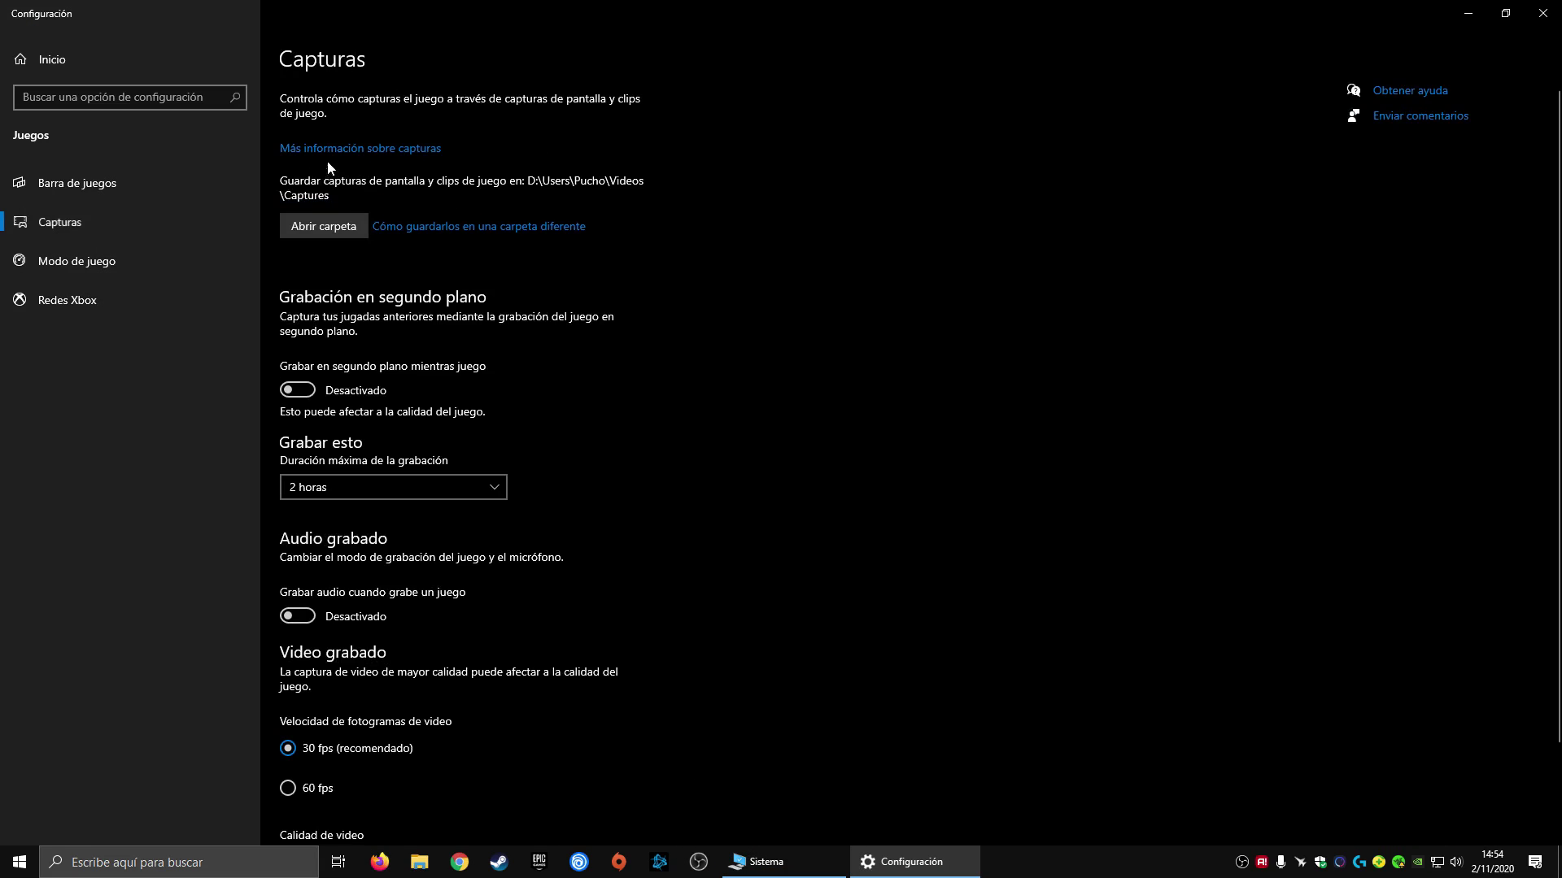
Review the Barra de juegos and Modo de juego settings, and clear the Configuración and Sistema windows from the desktop
{"action": "left_click", "coordinate": [122, 183]}
{"action": "left_click", "coordinate": [112, 277]}
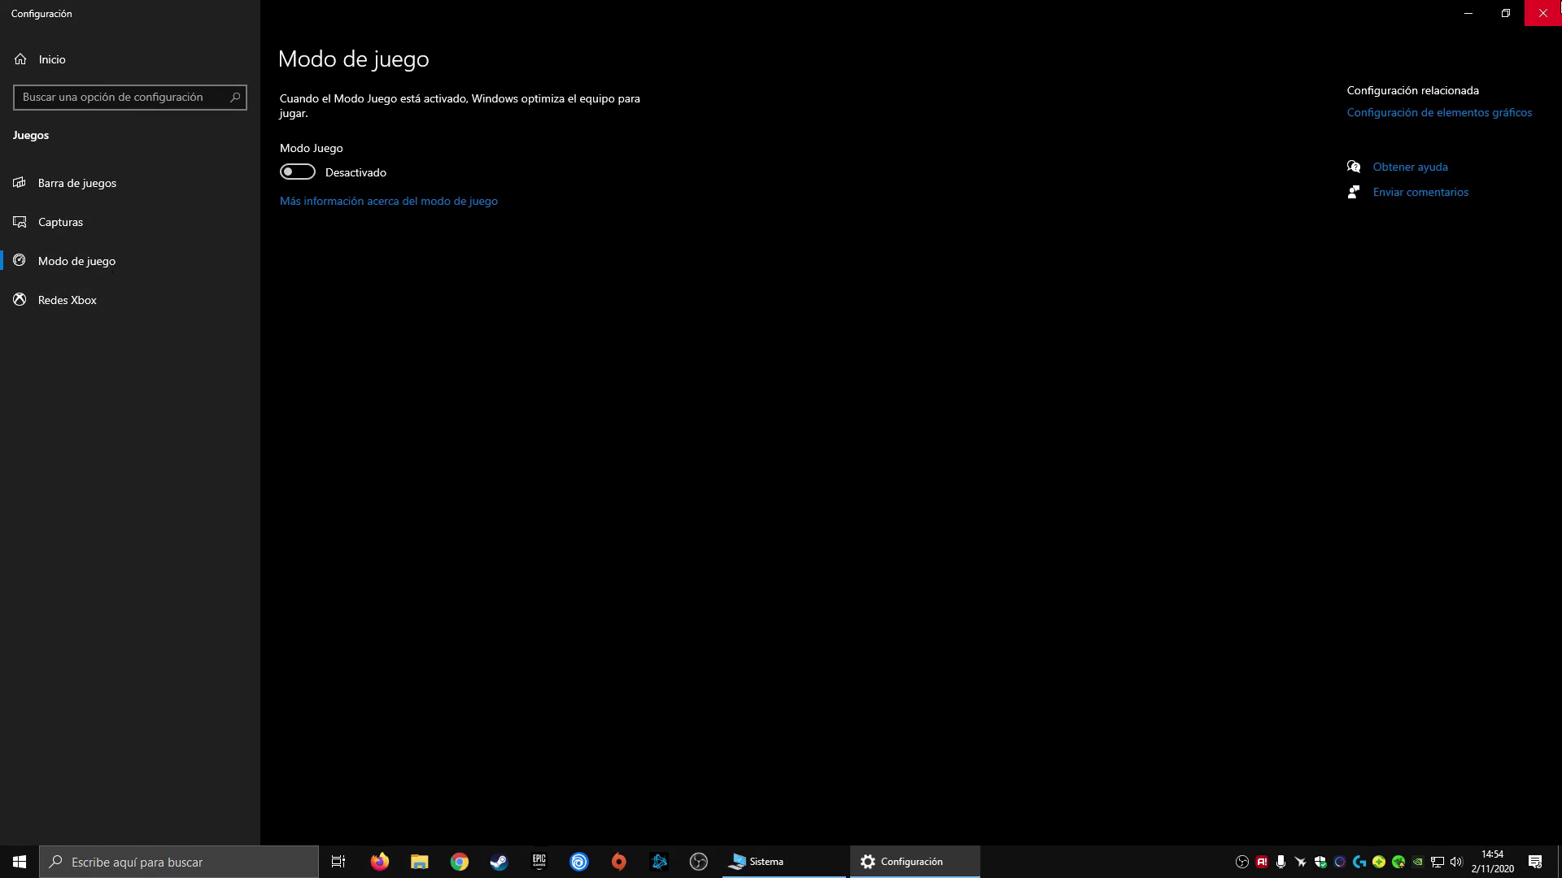
{"action": "left_click", "coordinate": [1542, 12]}
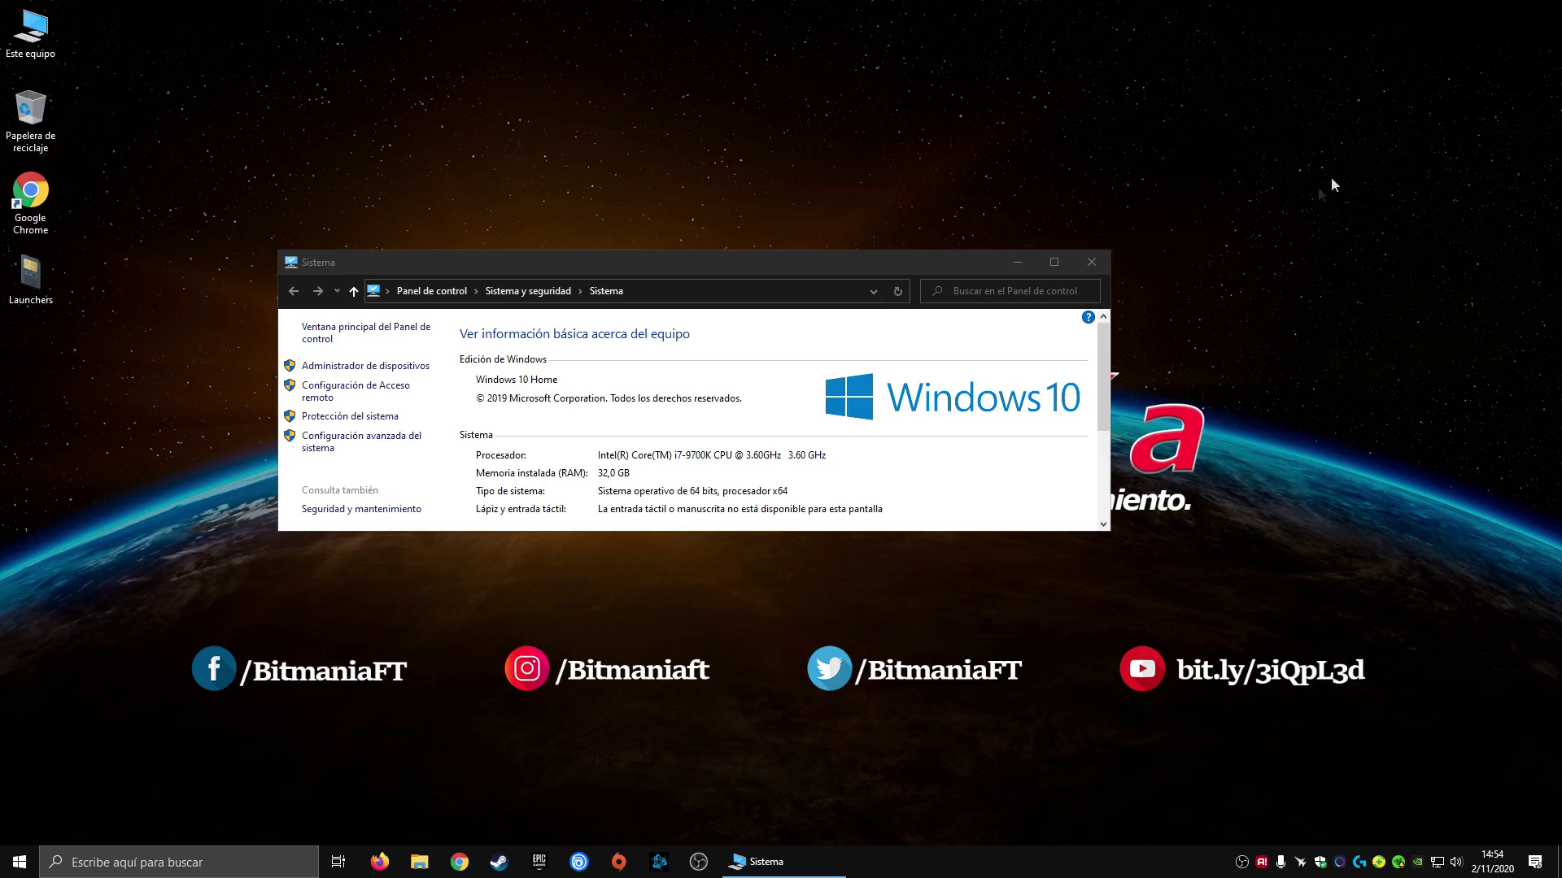
{"action": "left_click", "coordinate": [1018, 263]}
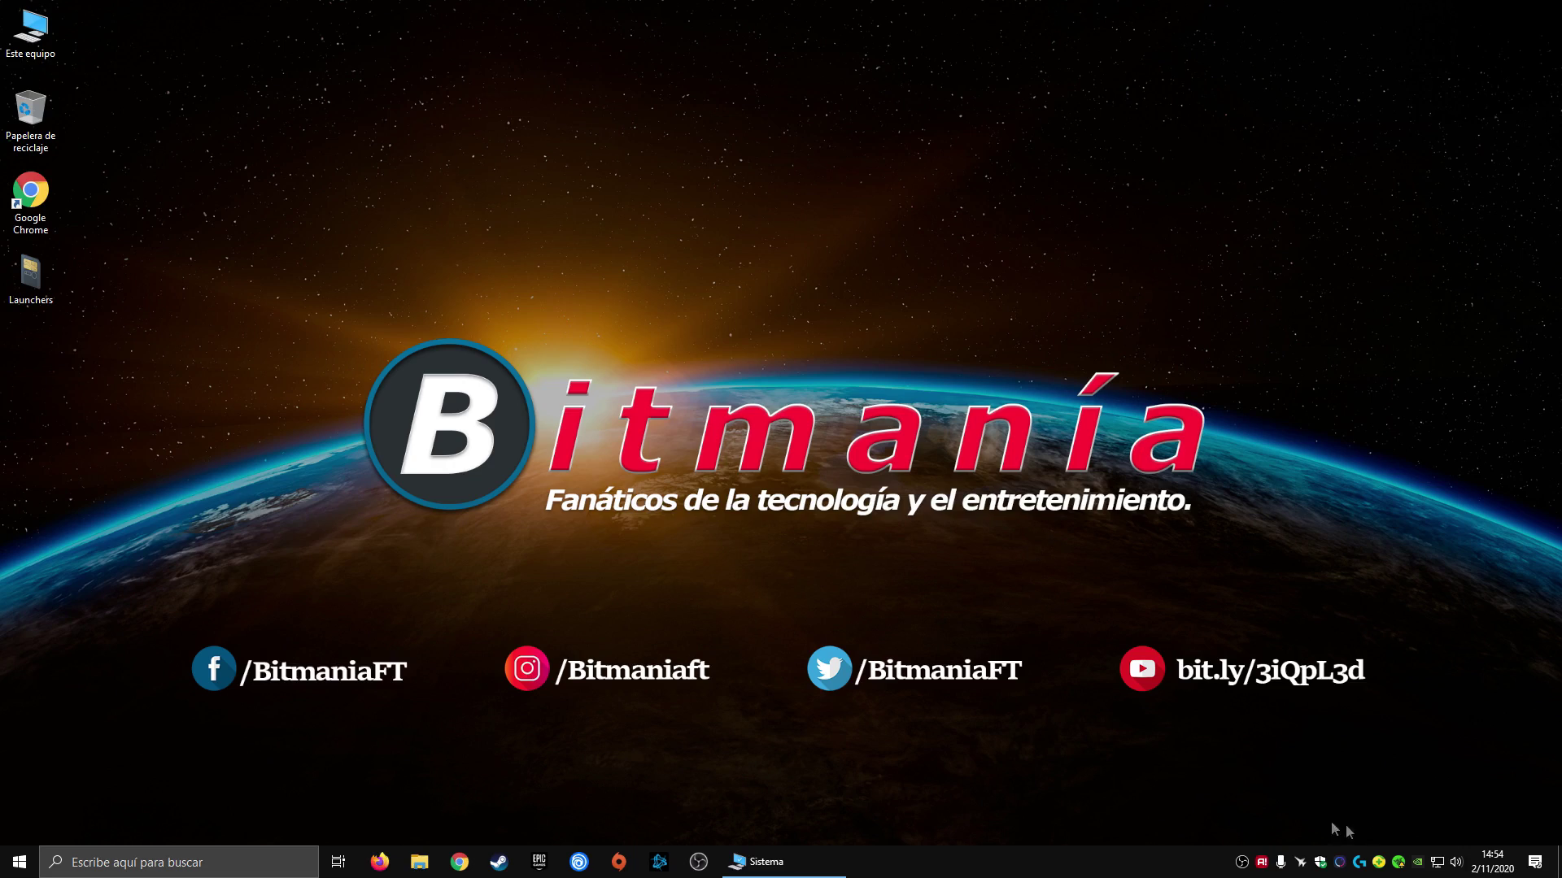
Search Windows for "act" and open the advanced options of Windows Update
{"action": "key", "text": "super"}
{"action": "type", "text": "act"}
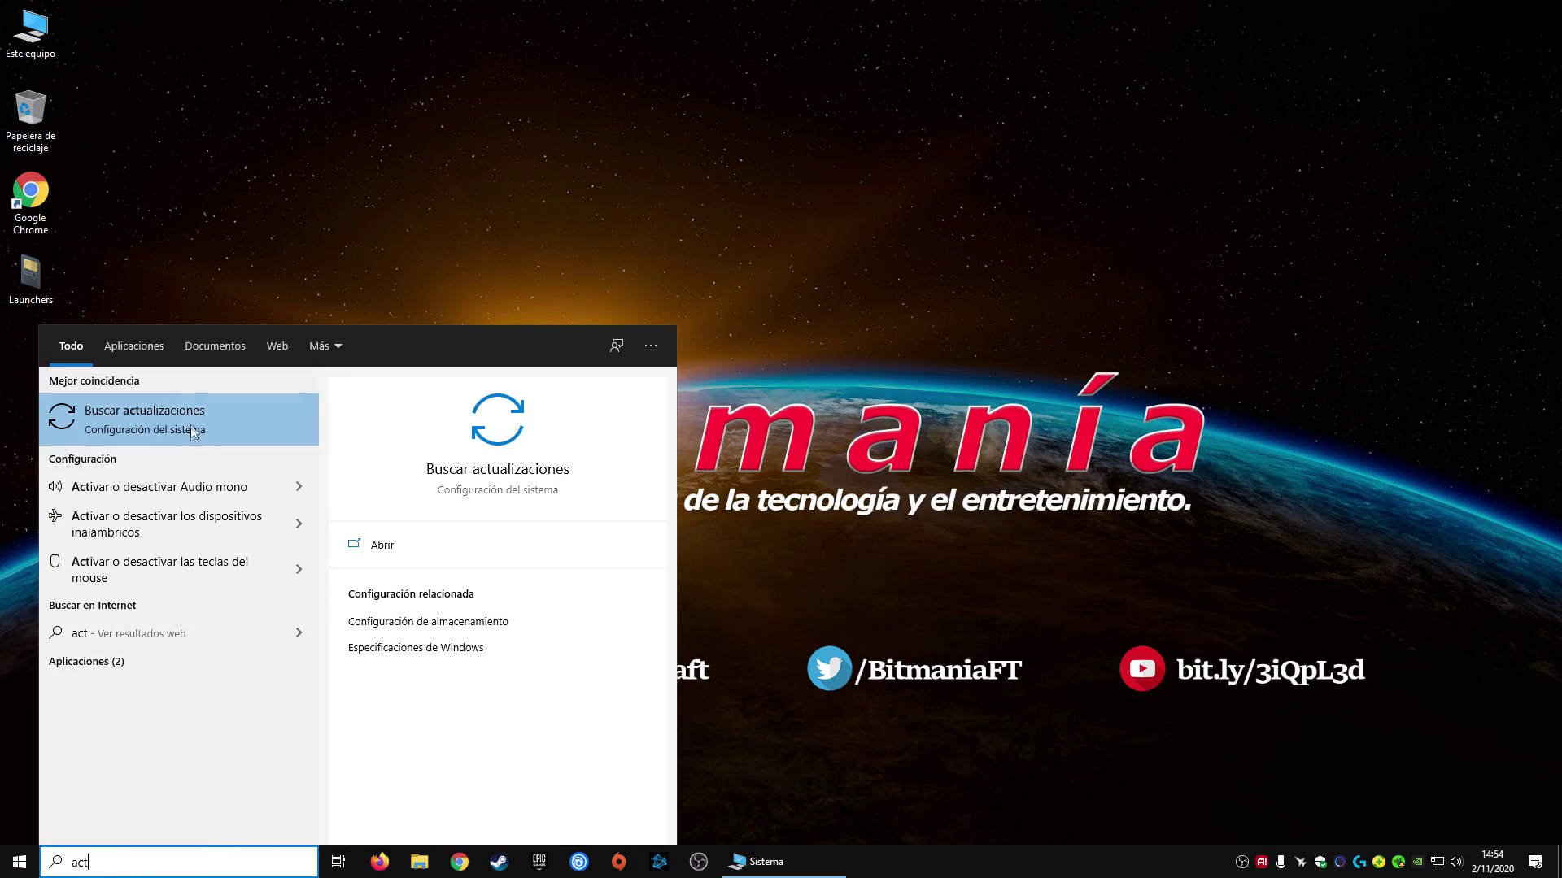
{"action": "key", "text": "Return"}
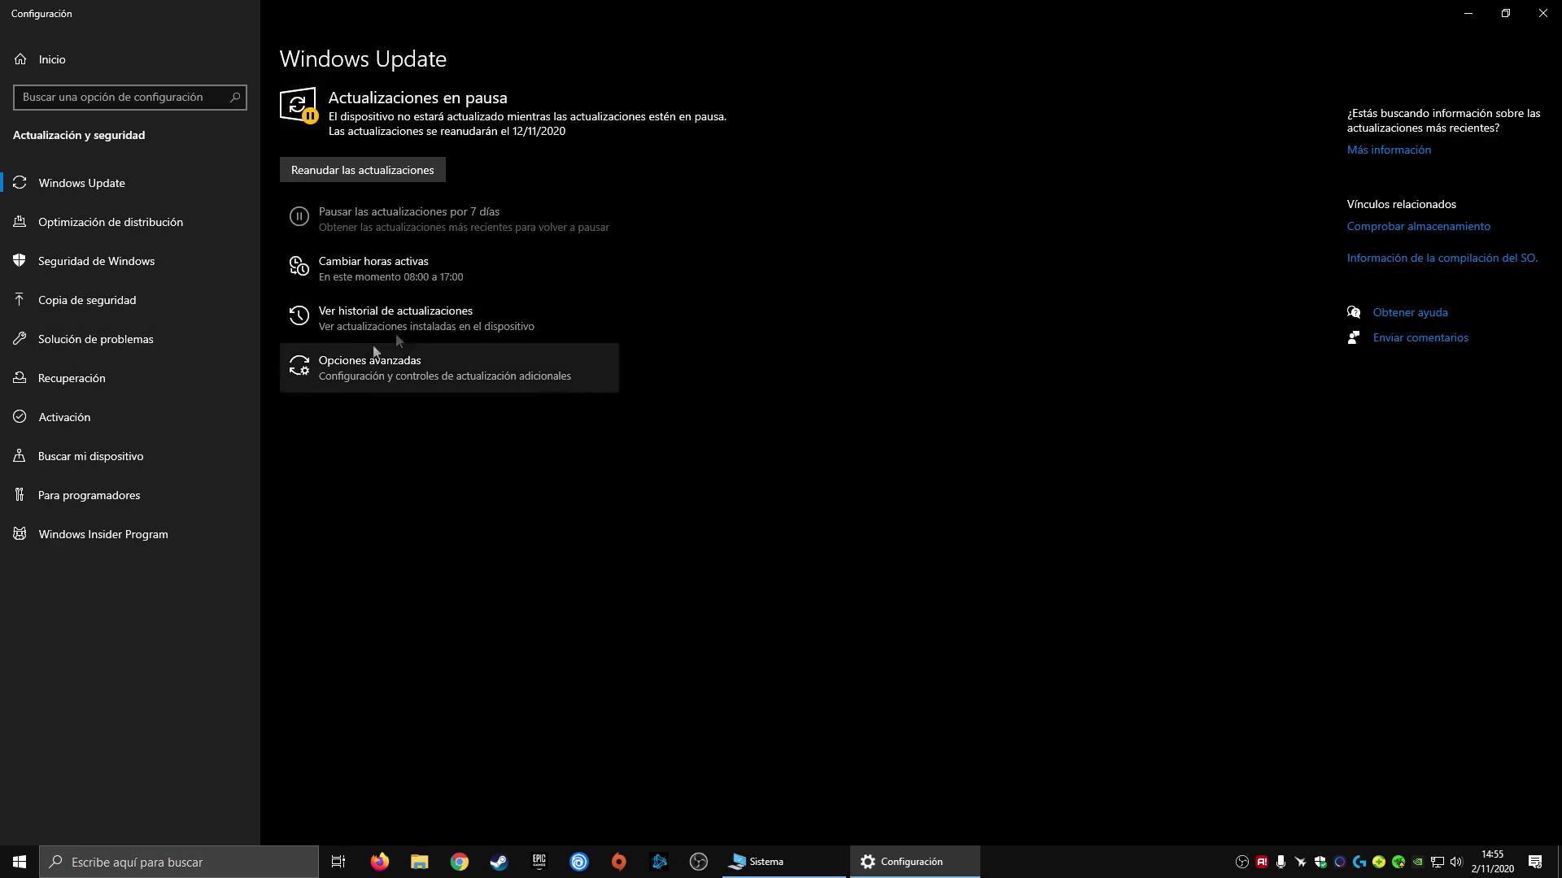
{"action": "left_click", "coordinate": [471, 362]}
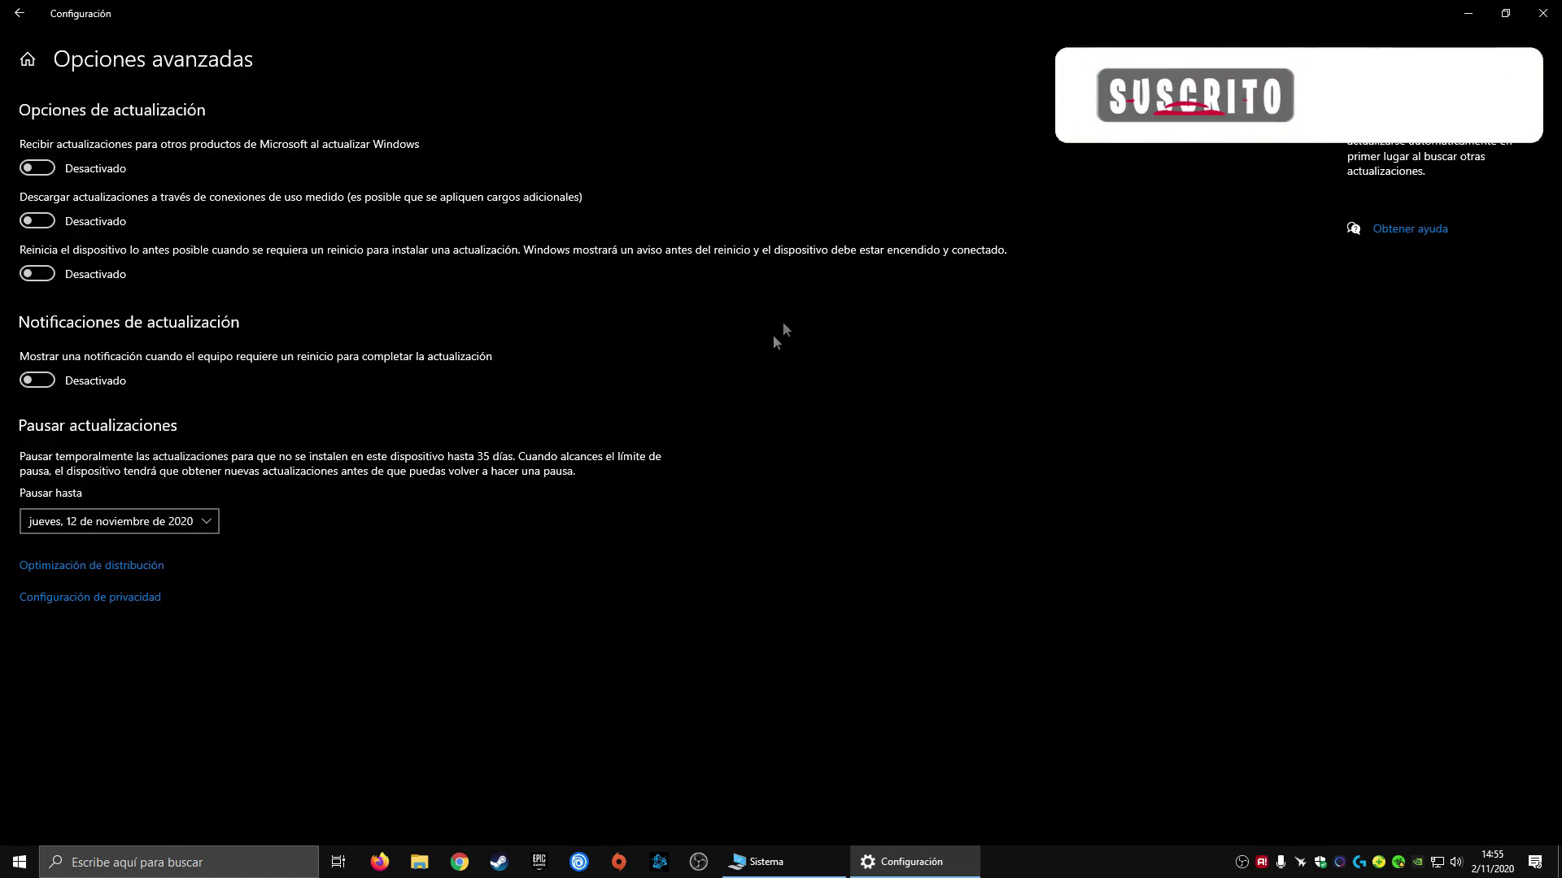
Examine Optimización de distribución and its advanced bandwidth limits, return to the update options and close Configuración
{"action": "left_click", "coordinate": [150, 570]}
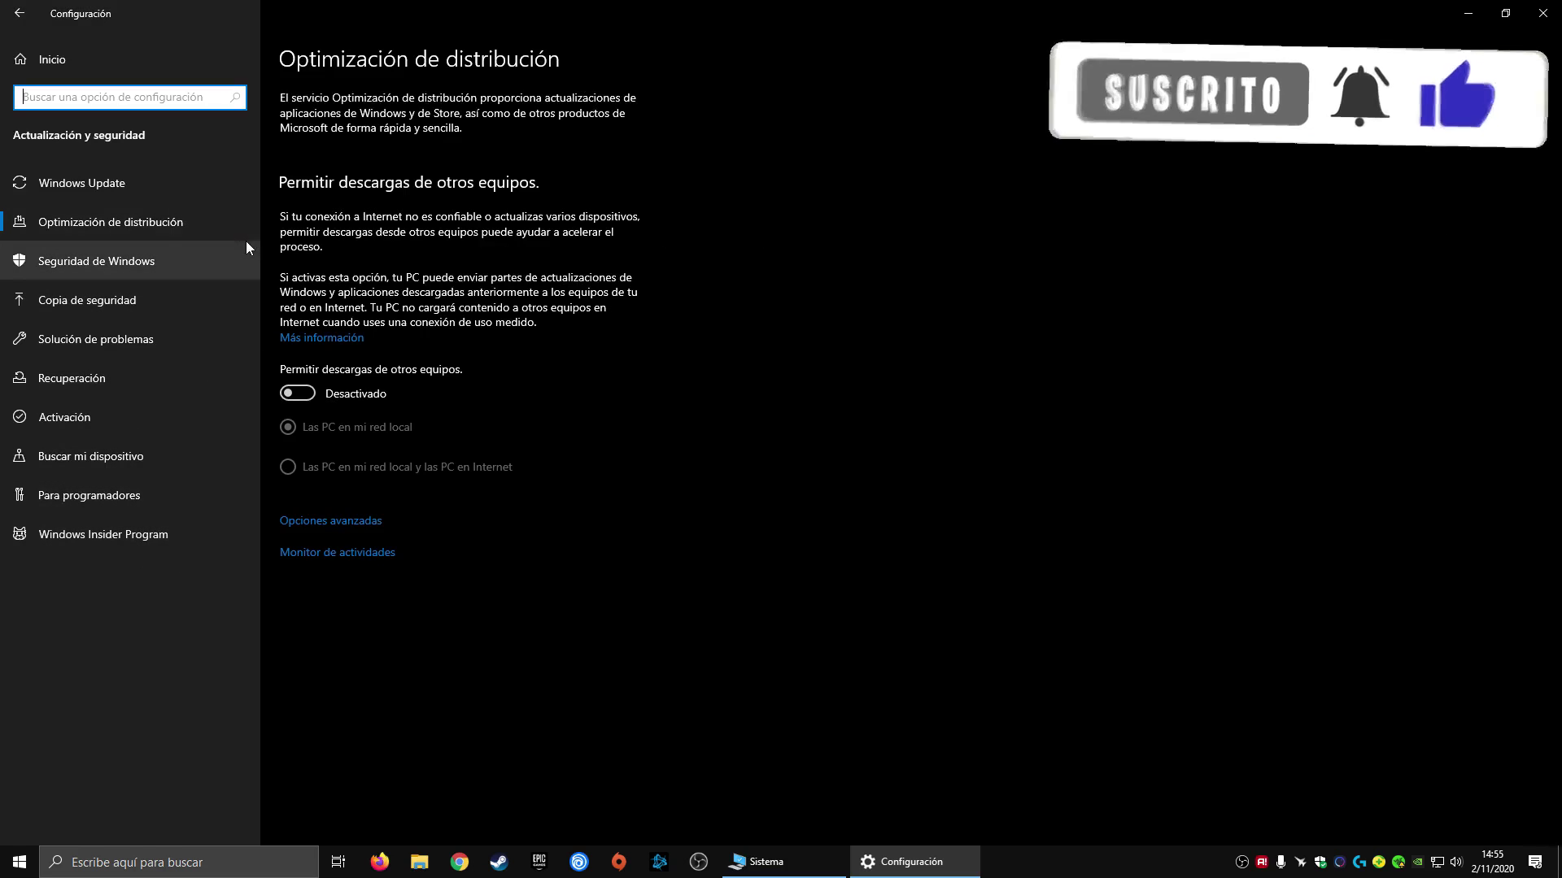
{"action": "left_click", "coordinate": [331, 519]}
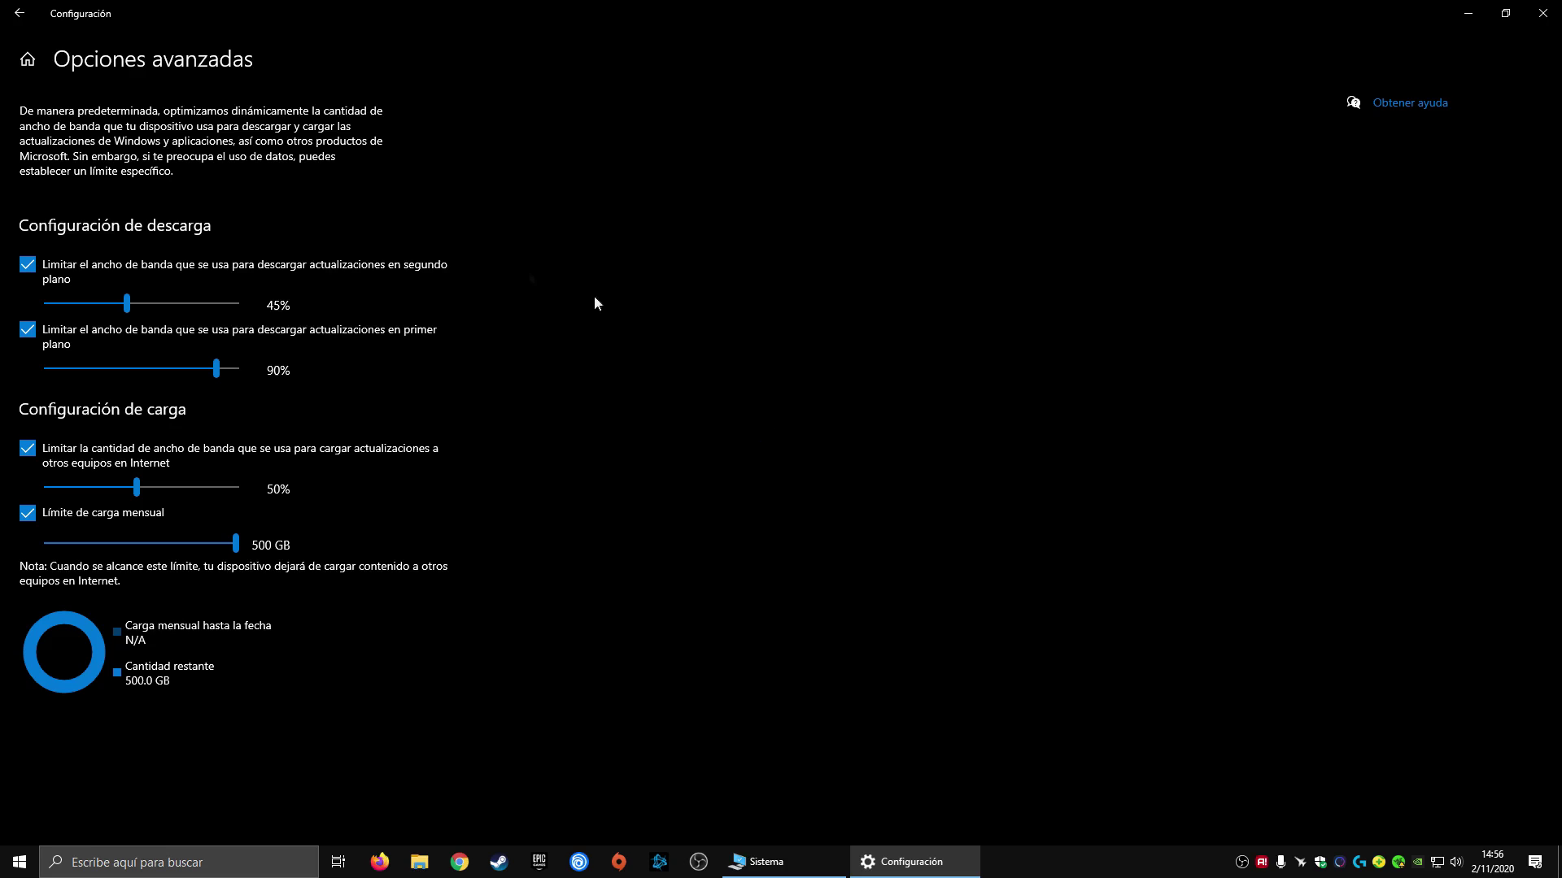
{"action": "left_click", "coordinate": [17, 14]}
{"action": "left_click", "coordinate": [16, 15]}
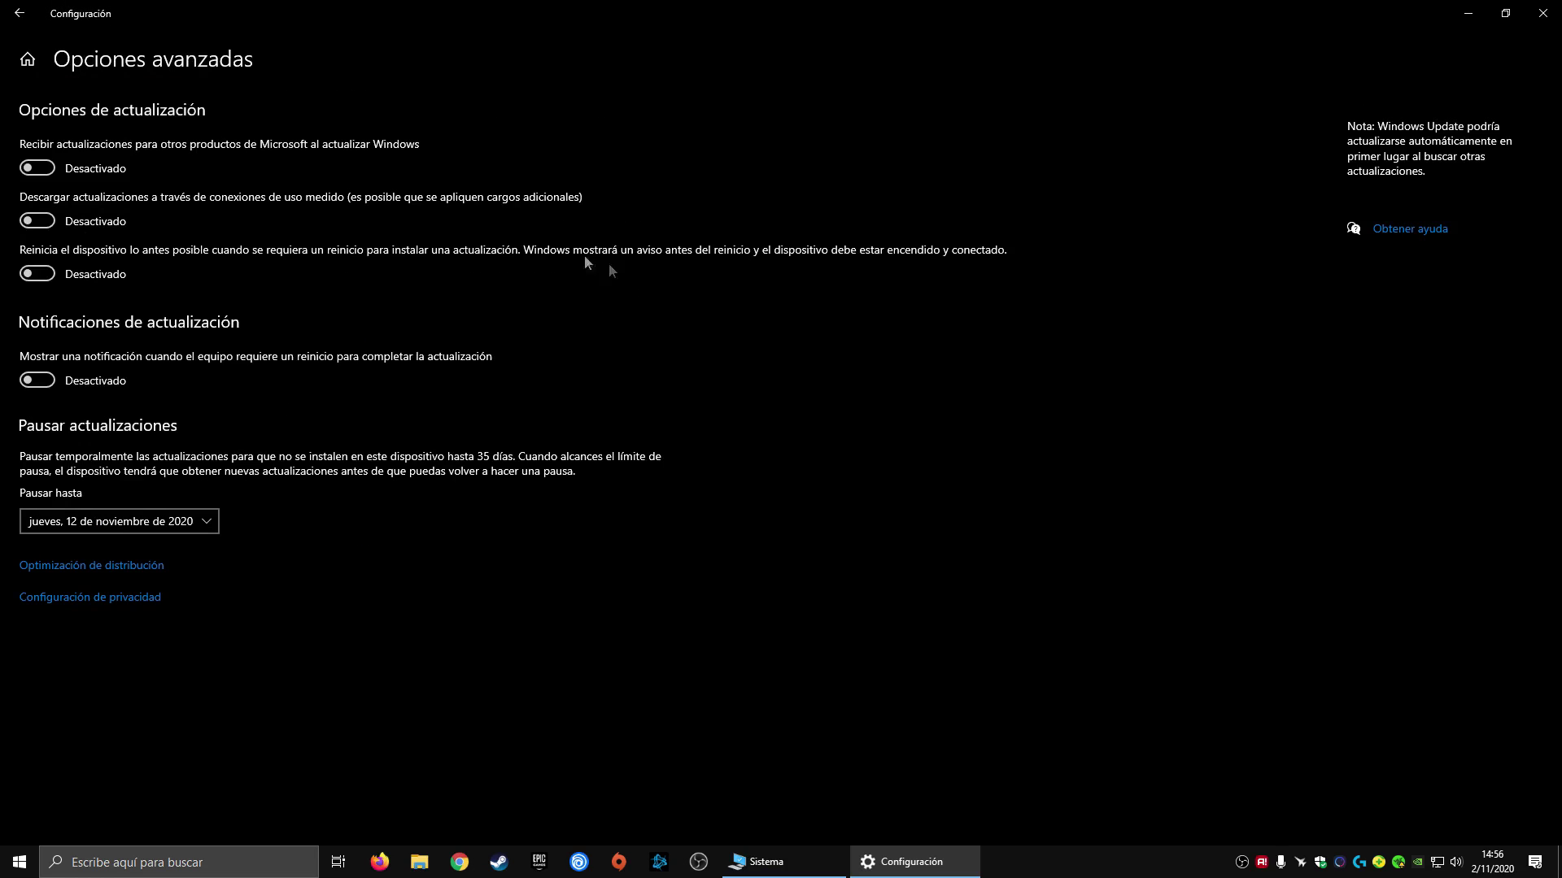
{"action": "left_click", "coordinate": [1542, 10]}
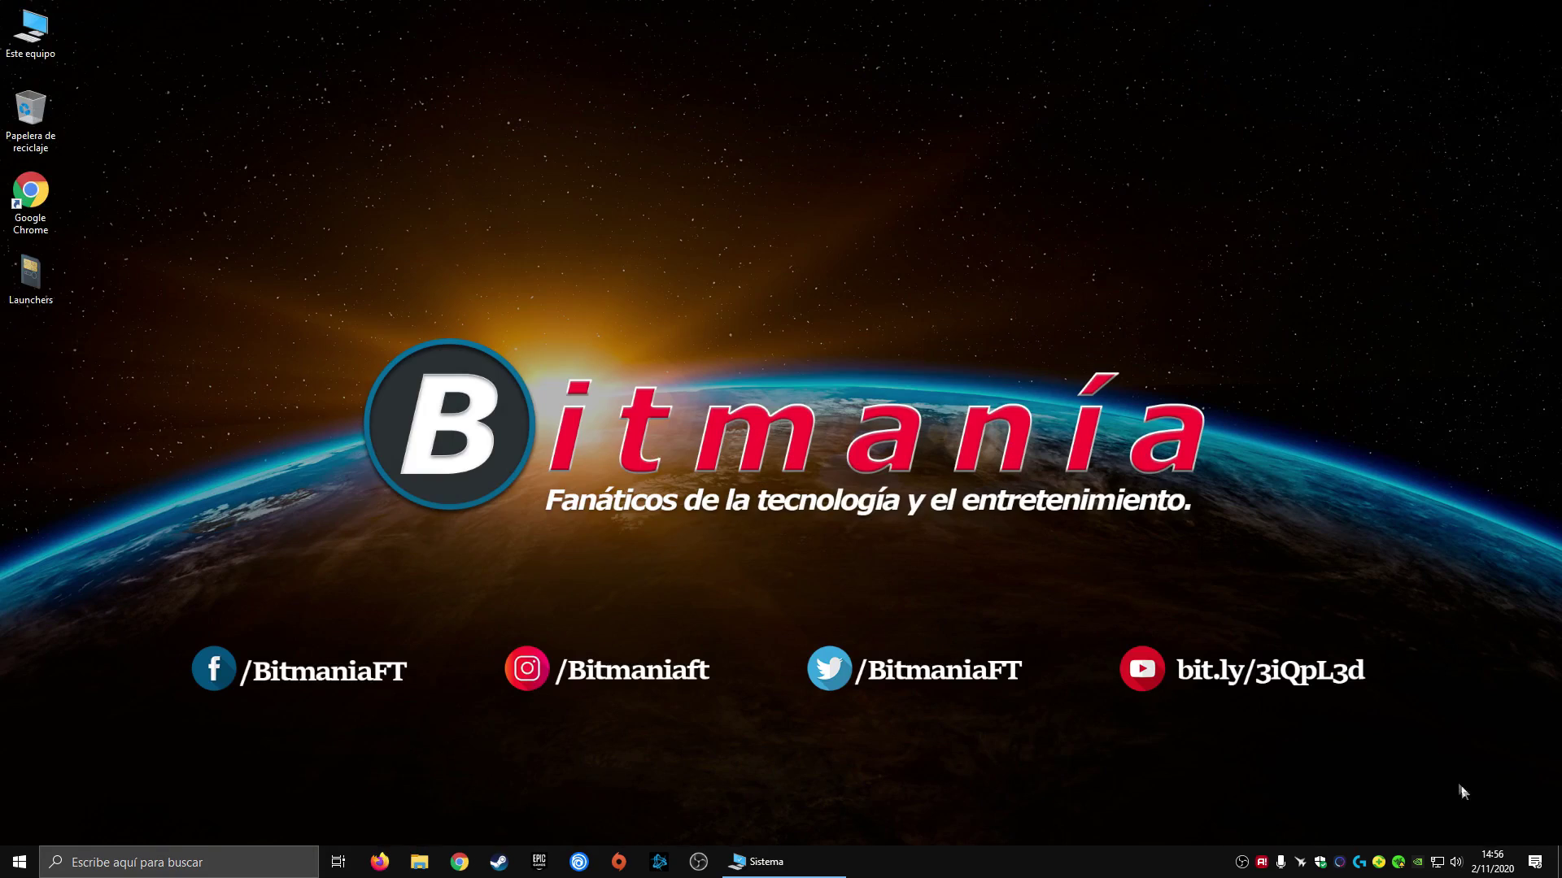
Open the network settings, check the Ethernet connection's profile and metered-use properties, and close Configuración
{"action": "right_click", "coordinate": [1436, 862]}
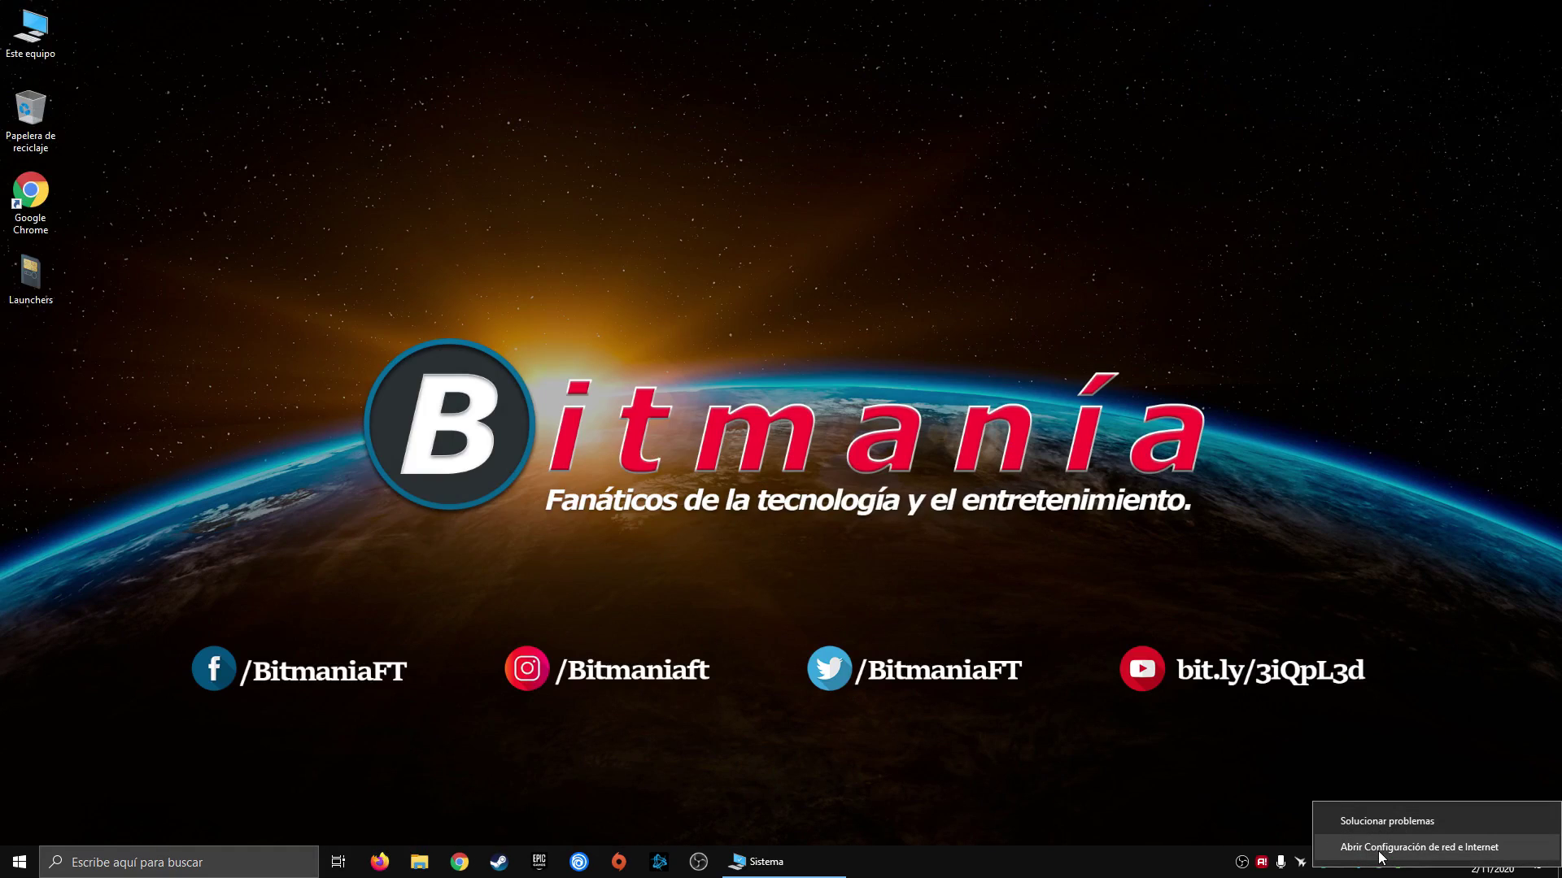
{"action": "left_click", "coordinate": [1380, 848]}
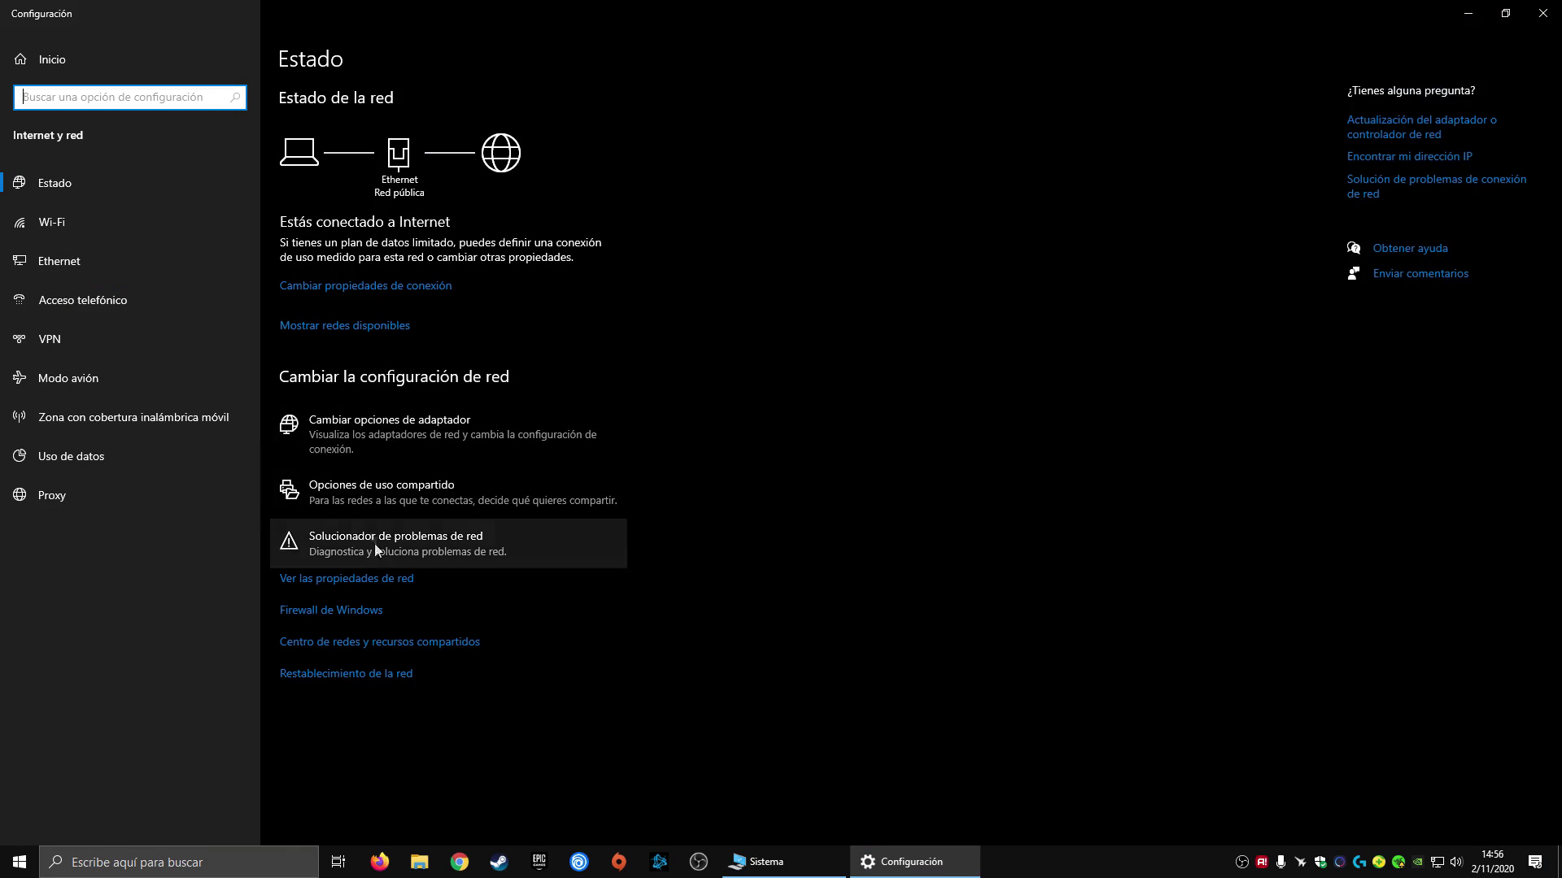
{"action": "left_click", "coordinate": [386, 285]}
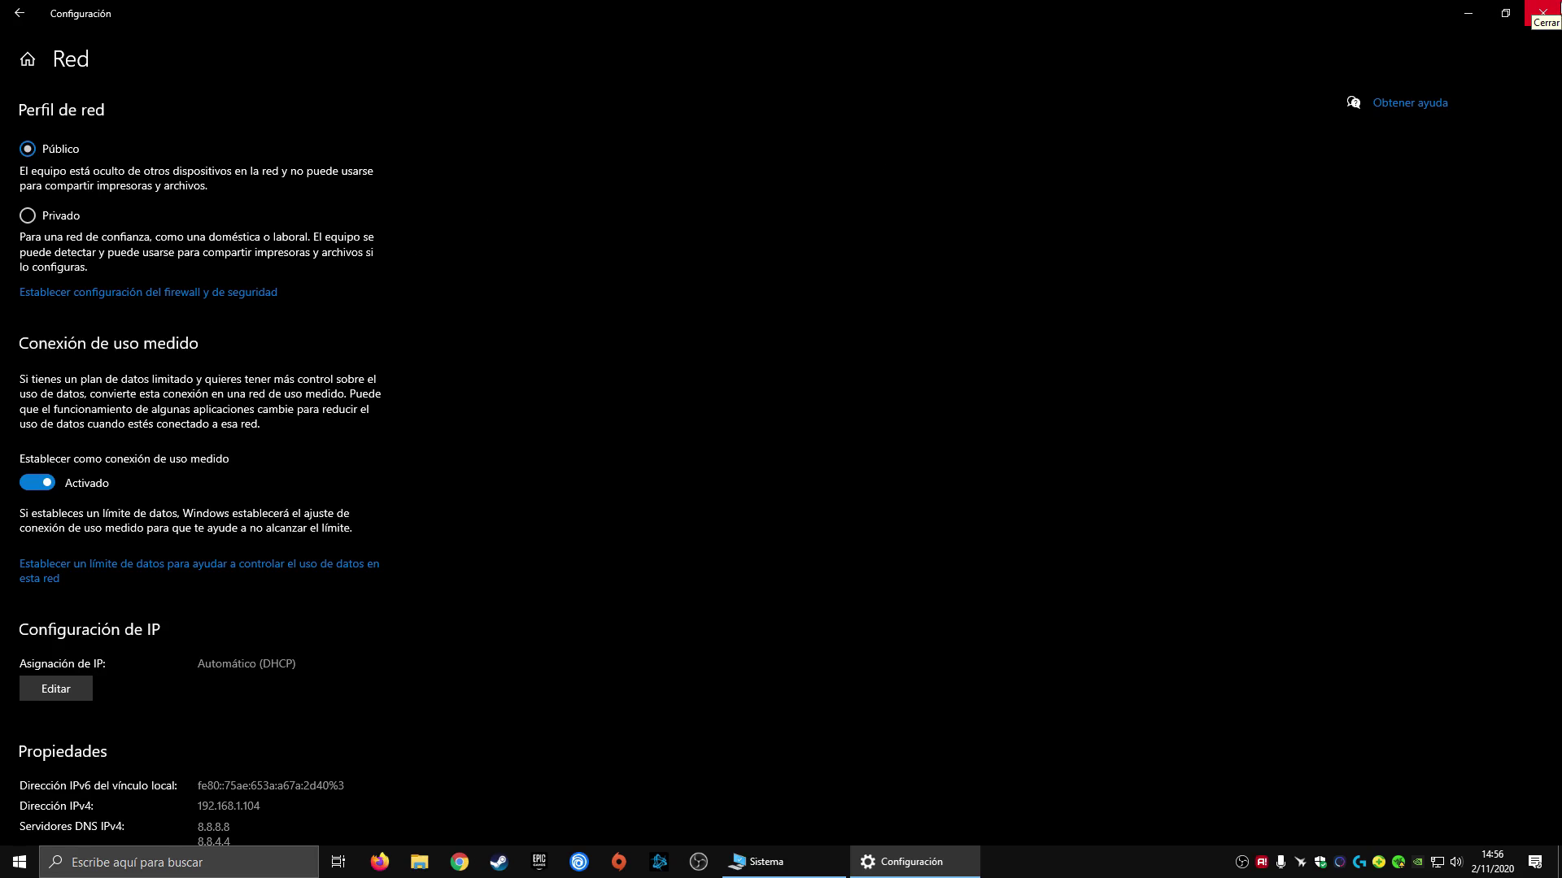
{"action": "left_click", "coordinate": [1542, 12]}
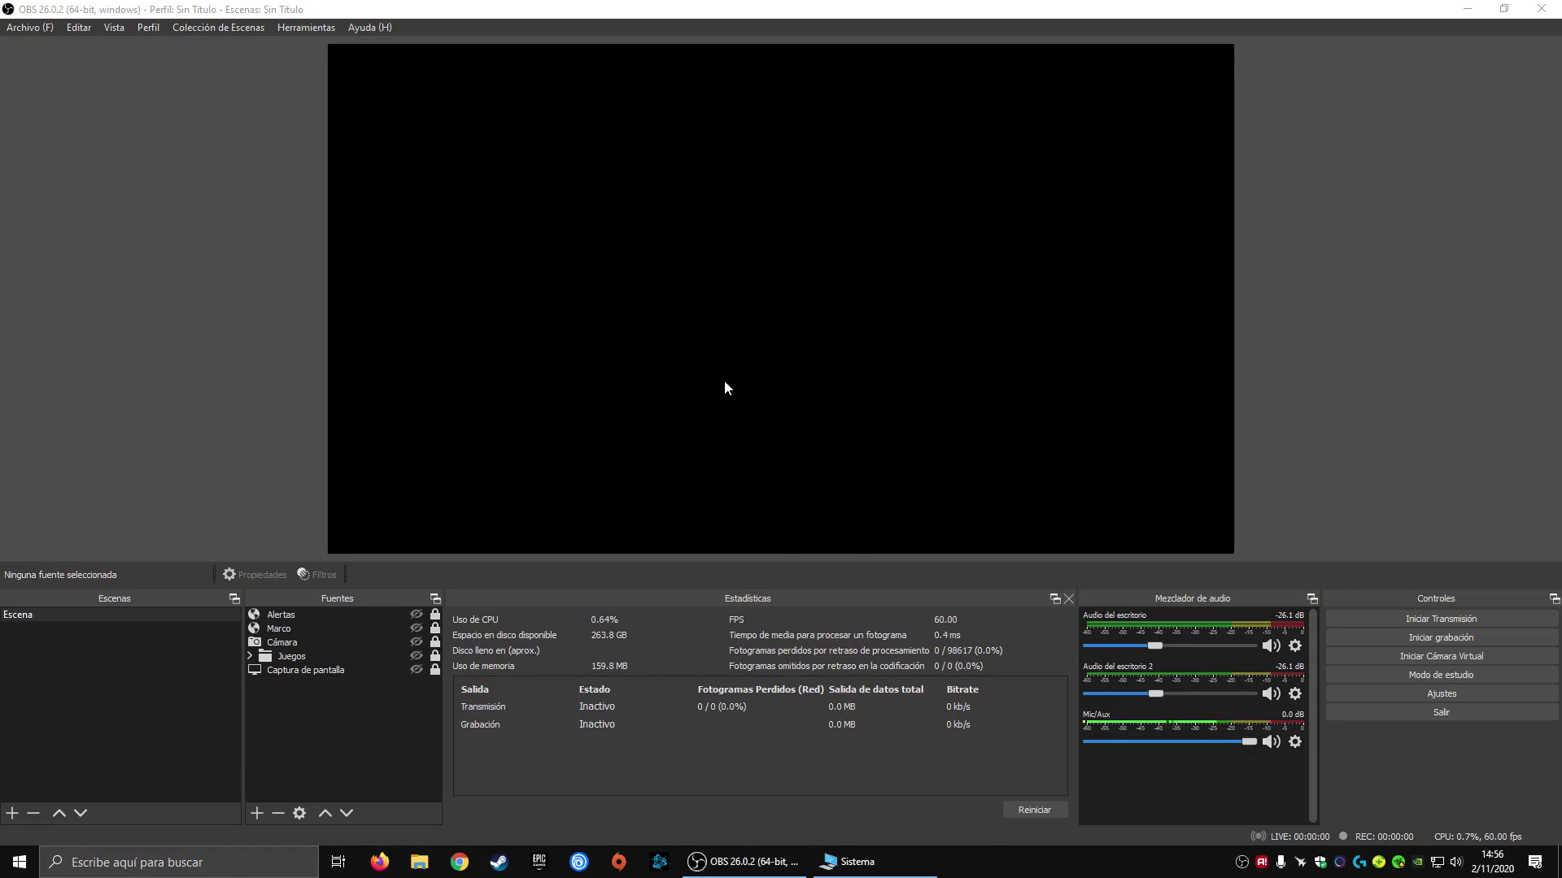
In OBS, close the Estadísticas panel and display it again
{"action": "left_click", "coordinate": [1068, 599]}
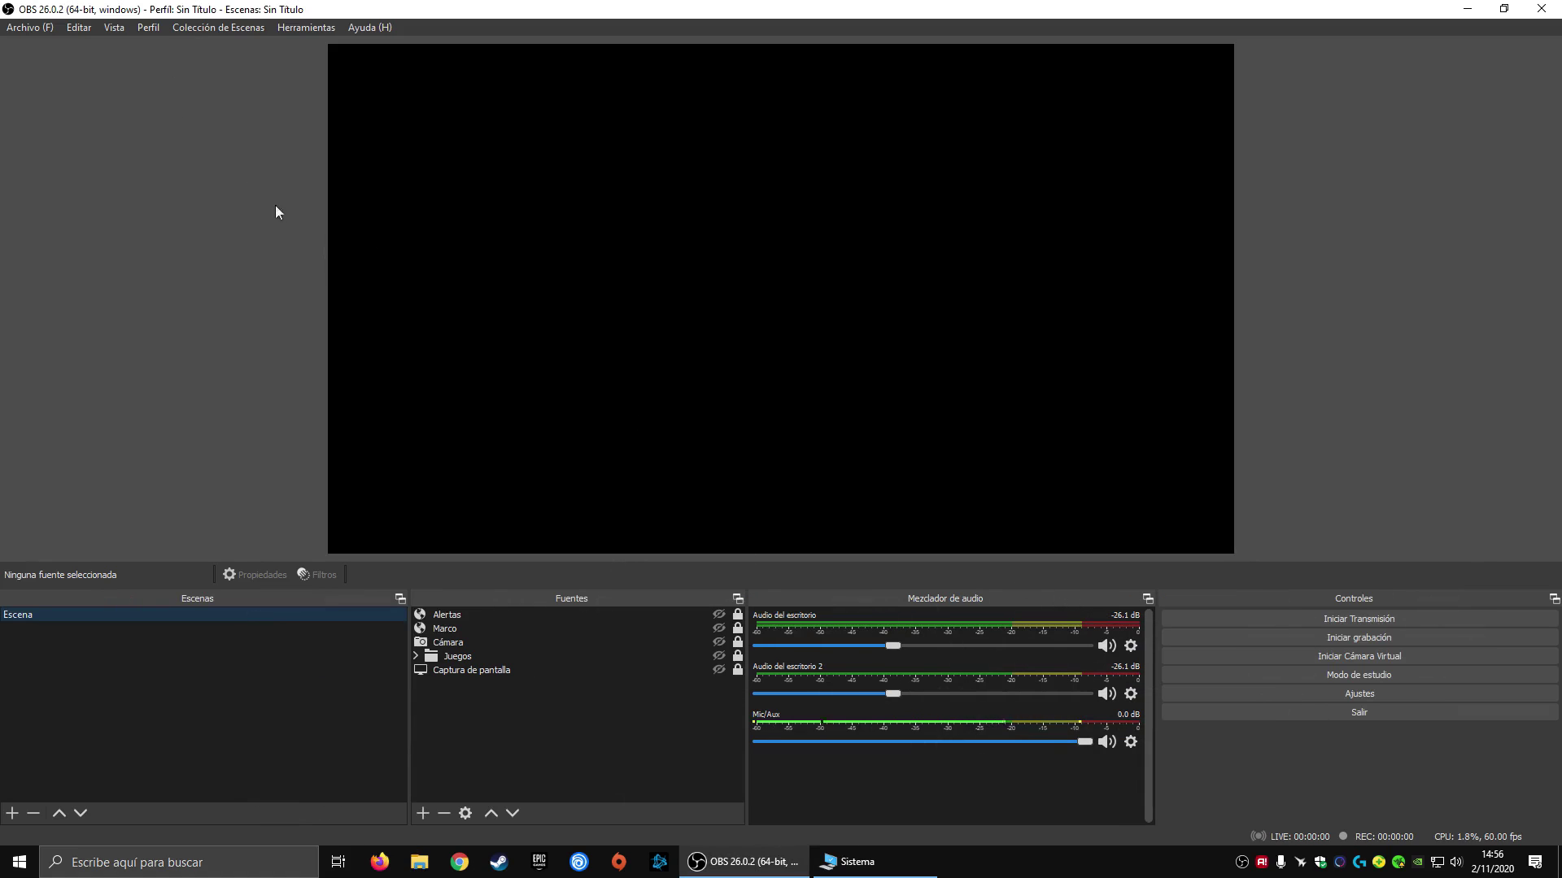
{"action": "left_click", "coordinate": [101, 28]}
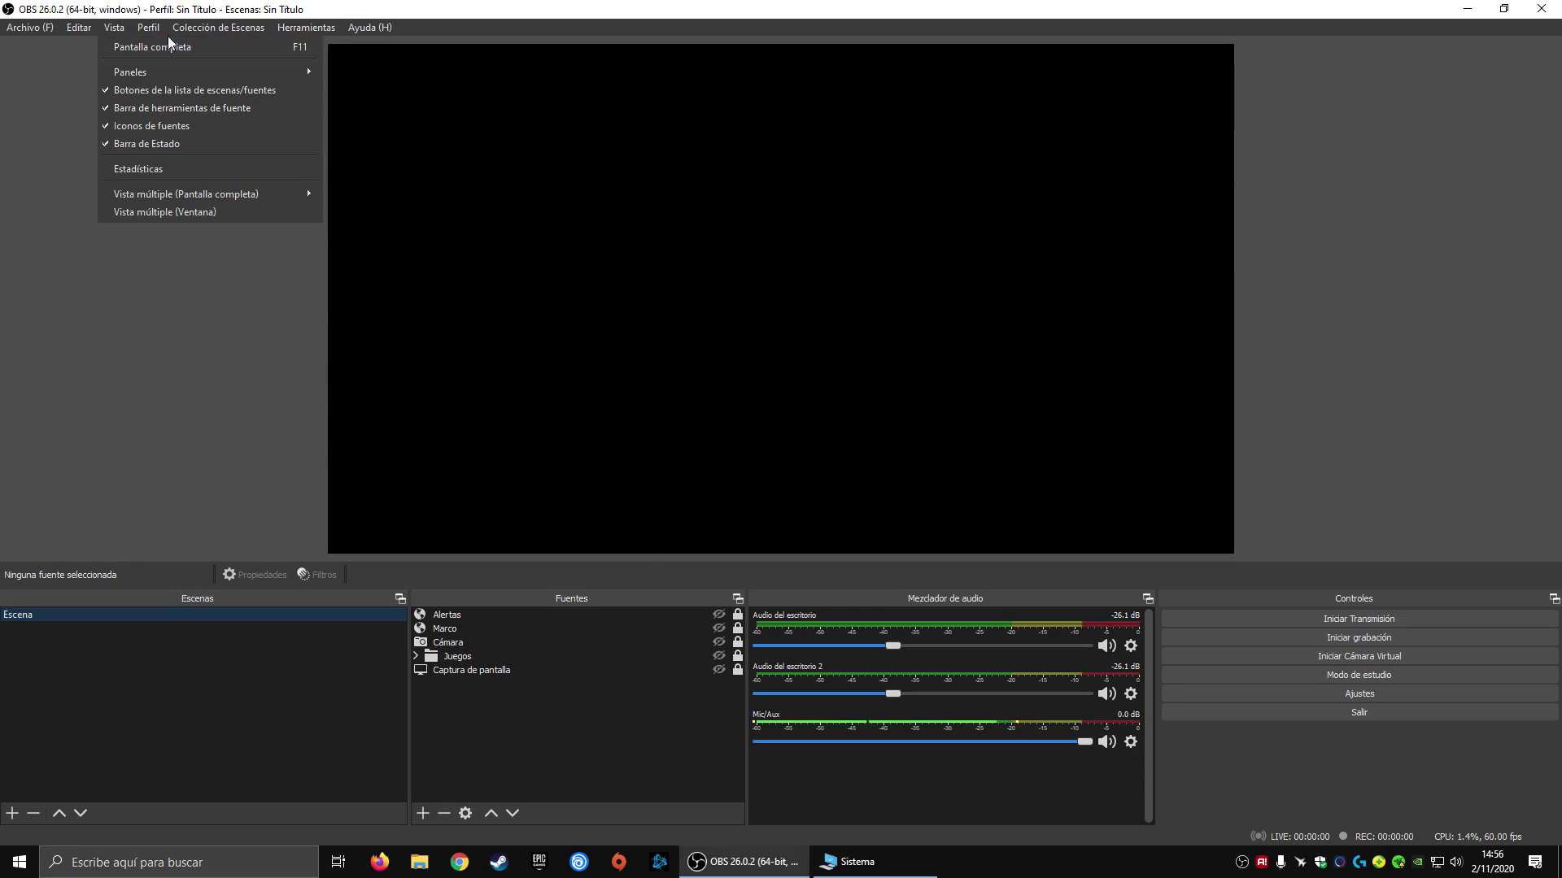
{"action": "mouse_move", "coordinate": [177, 68]}
{"action": "left_click", "coordinate": [372, 215]}
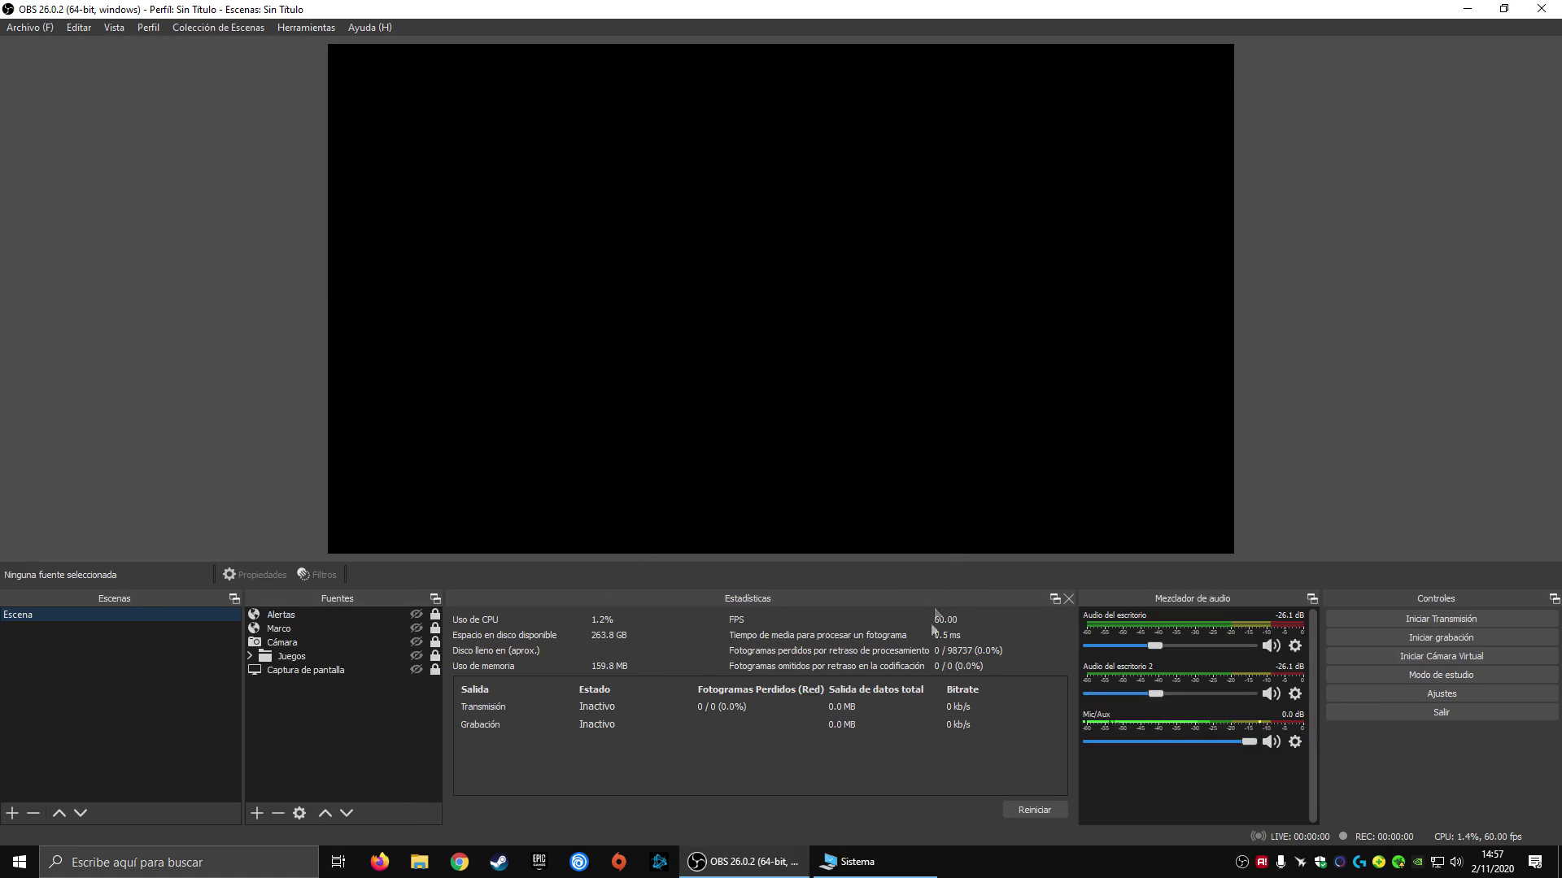
Dock the Estadísticas panel between Fuentes and Mezclador de audio, and widen it toward the audio mixer
{"action": "left_click_drag", "start_coordinate": [823, 598], "coordinate": [763, 620]}
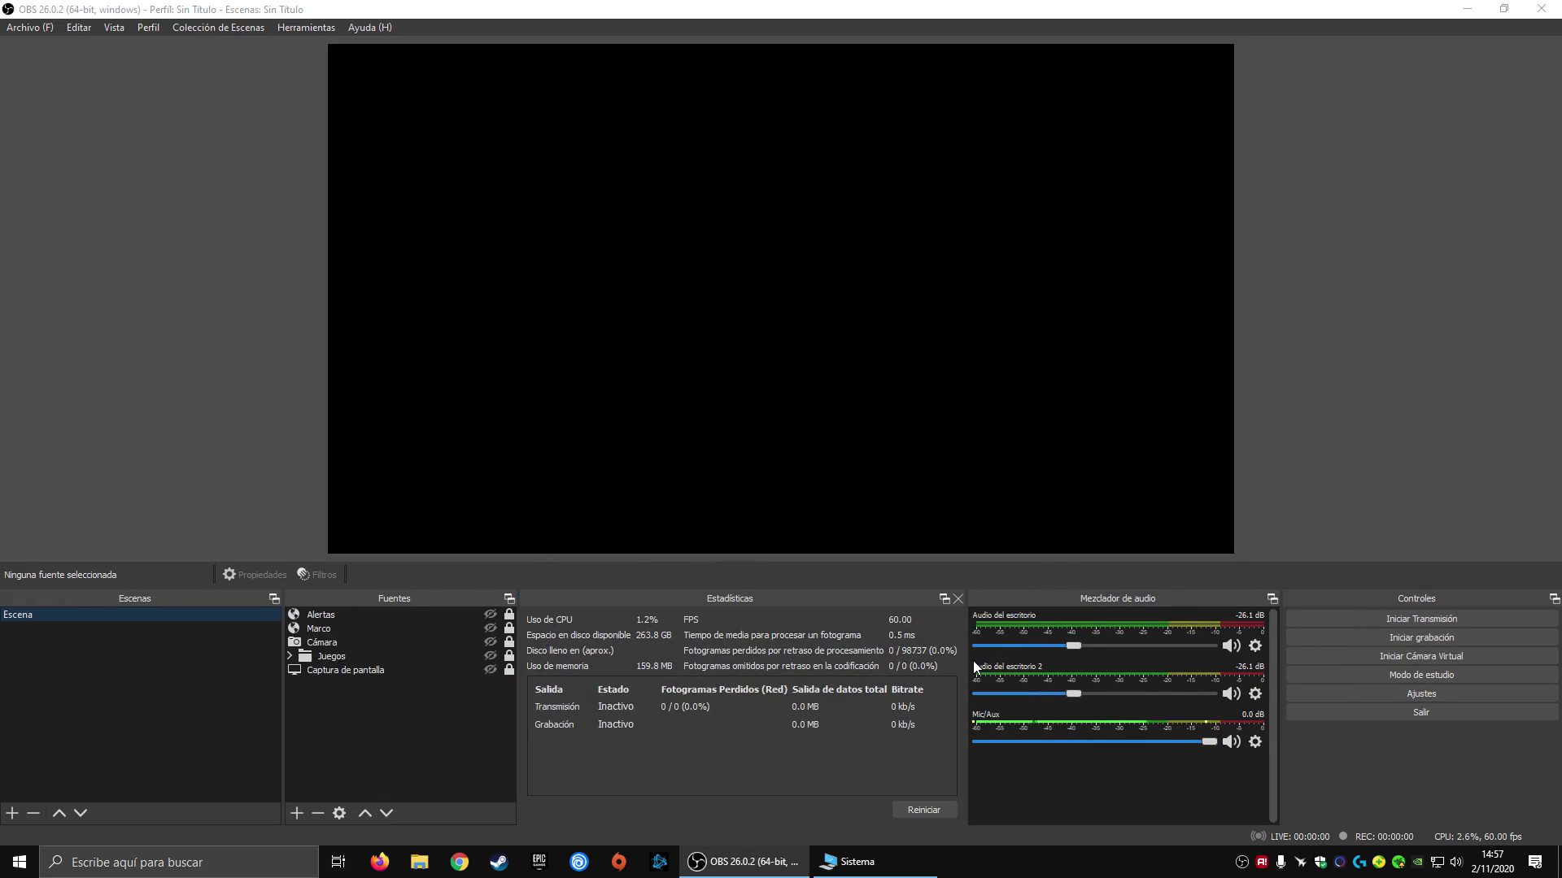
{"action": "left_click_drag", "start_coordinate": [967, 660], "coordinate": [1122, 660]}
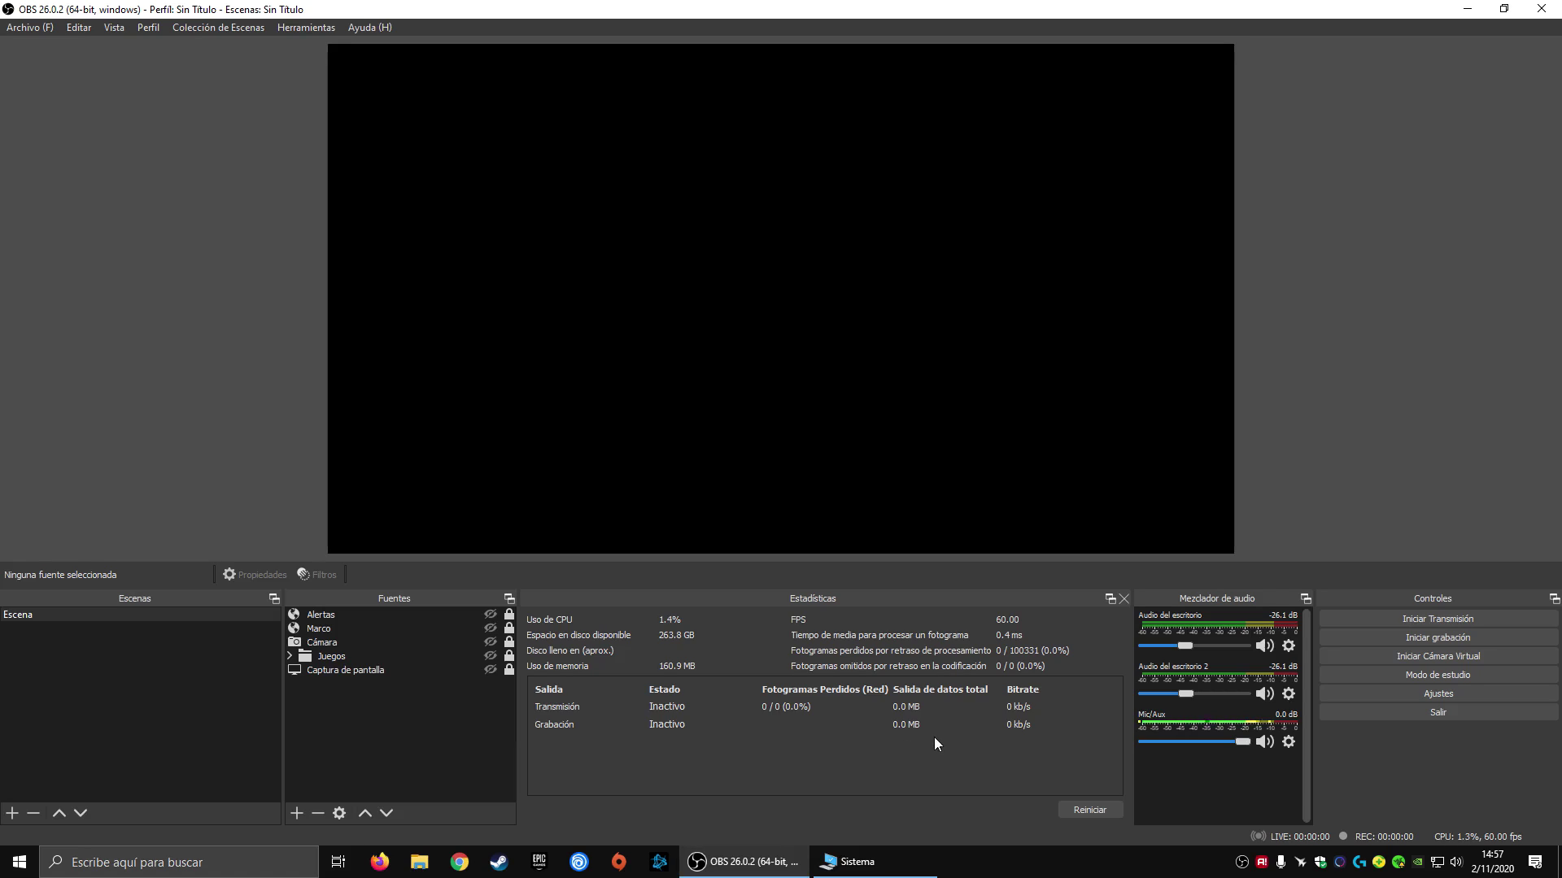
Turn on Wi-Fi and look through the list of available wireless networks
{"action": "left_click", "coordinate": [1438, 864]}
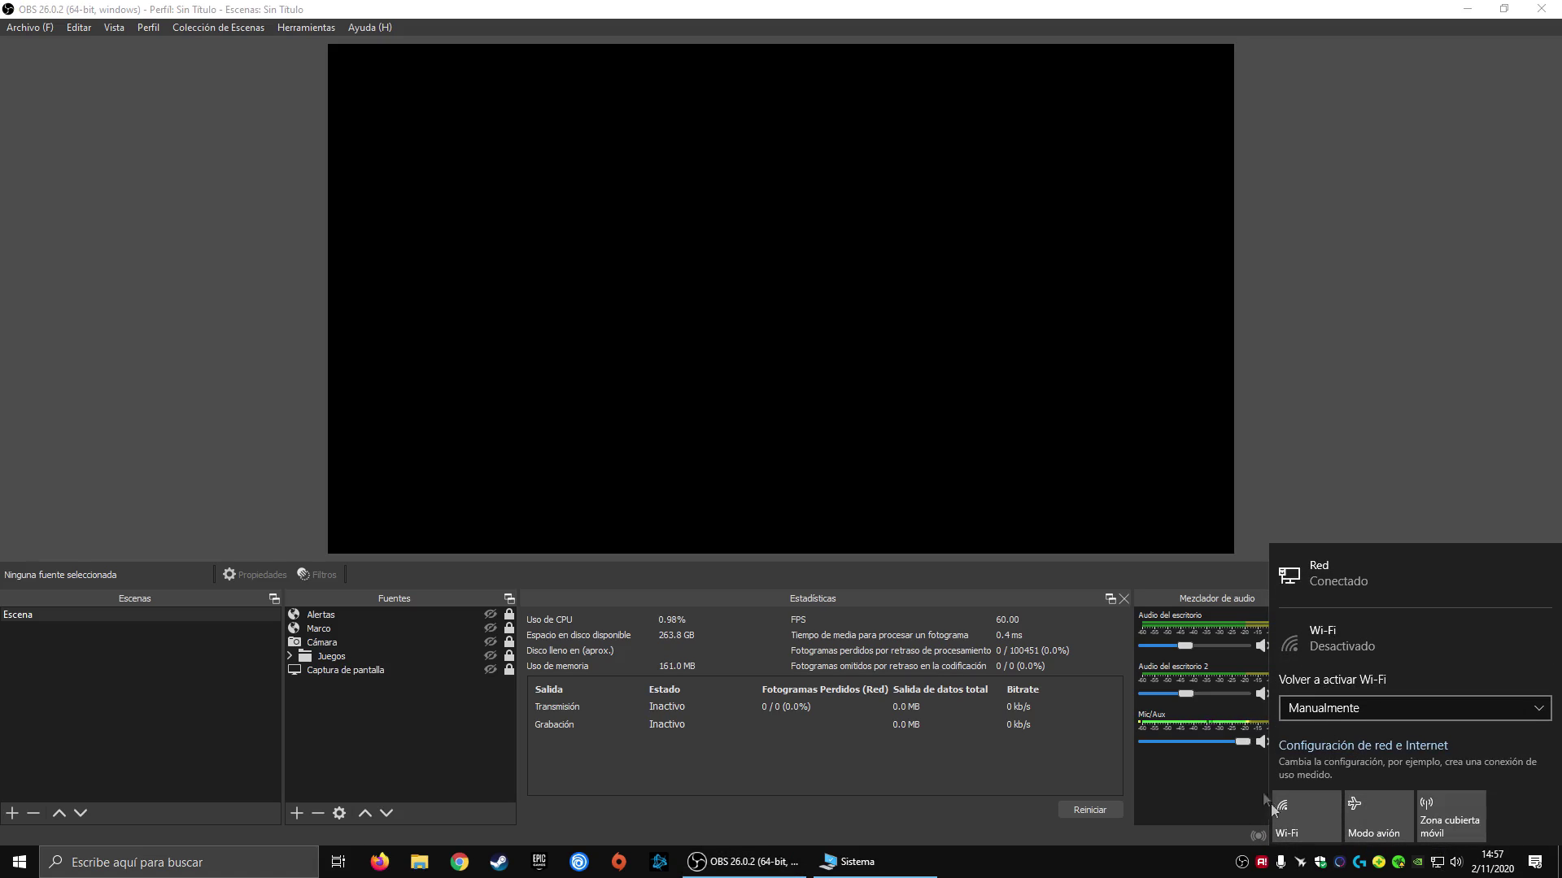
{"action": "left_click", "coordinate": [1322, 816]}
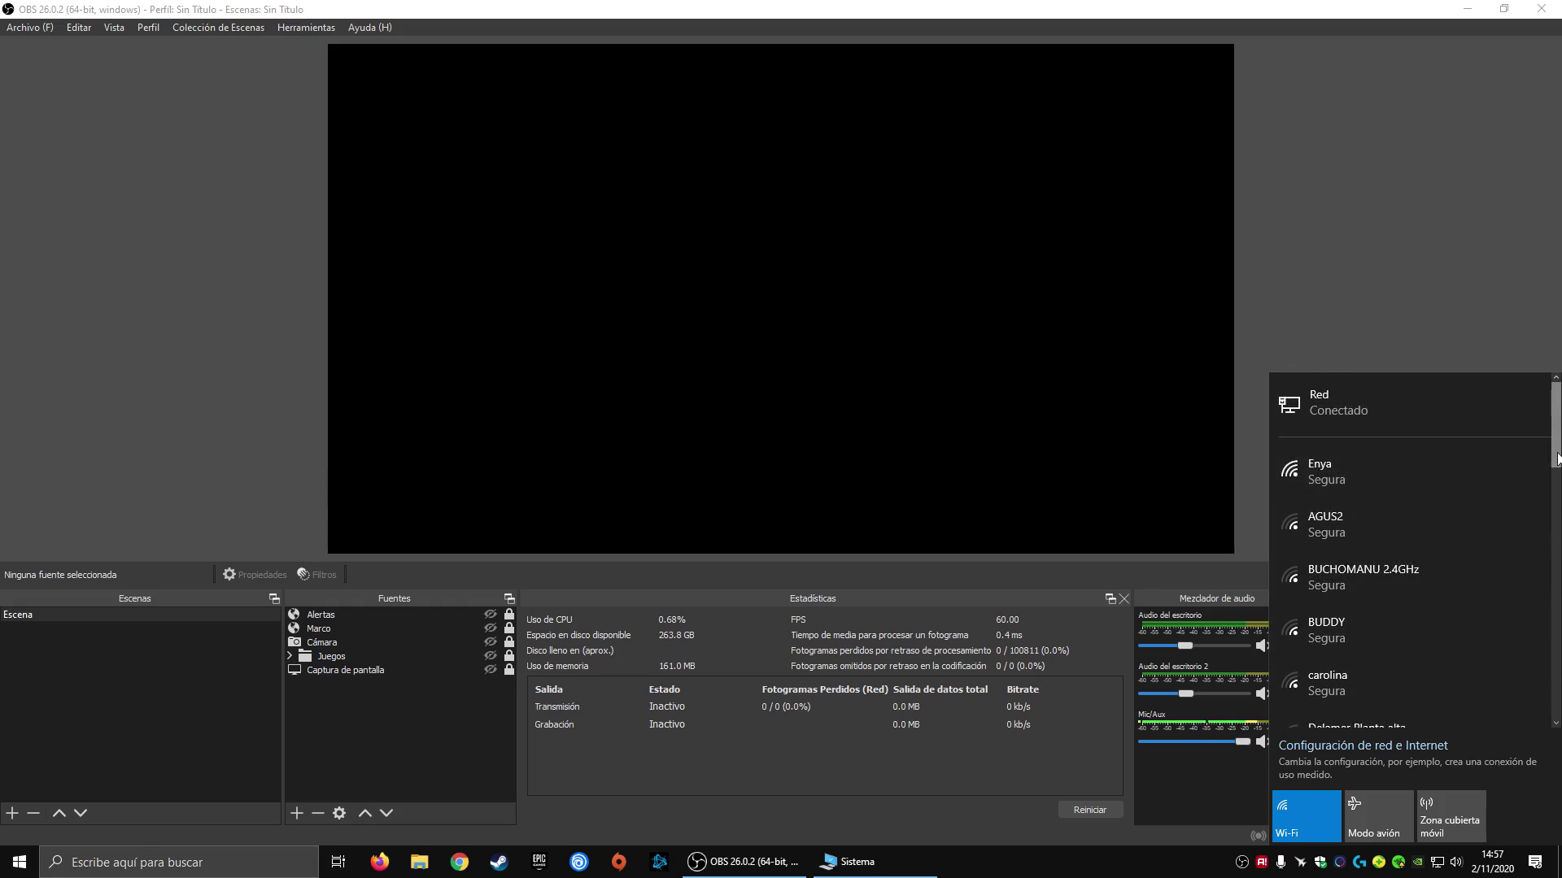
{"action": "scroll", "coordinate": [1489, 476], "scroll_direction": "down", "scroll_amount": 2}
{"action": "scroll", "coordinate": [1547, 513], "scroll_direction": "down", "scroll_amount": 6}
{"action": "scroll", "coordinate": [1557, 606], "scroll_direction": "down", "scroll_amount": 3}
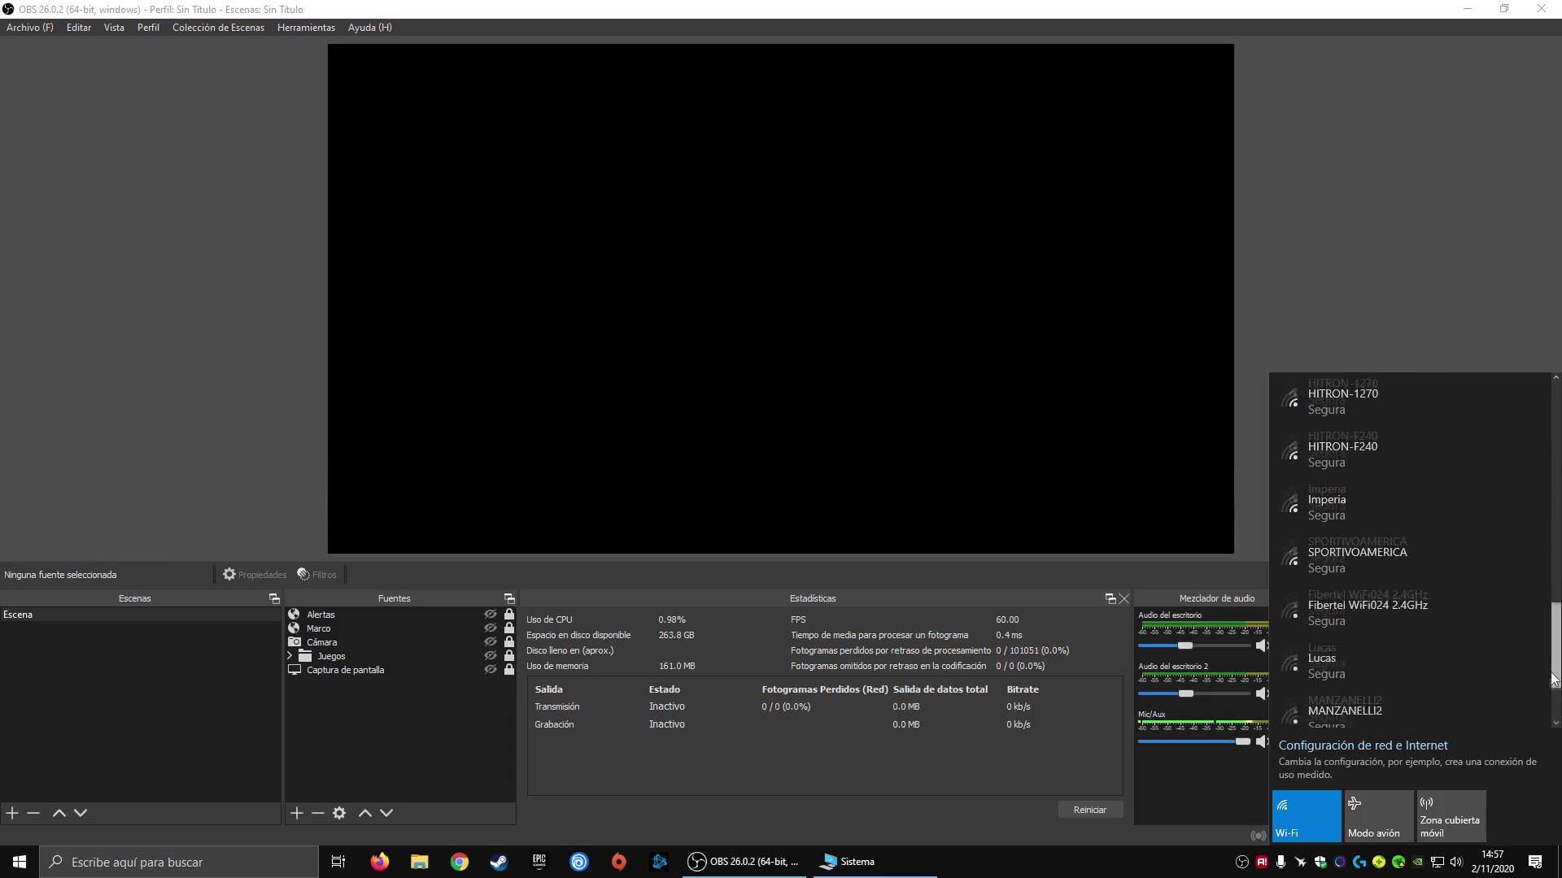
{"action": "scroll", "coordinate": [1555, 567], "scroll_direction": "up", "scroll_amount": 5}
{"action": "scroll", "coordinate": [1555, 567], "scroll_direction": "up", "scroll_amount": 5}
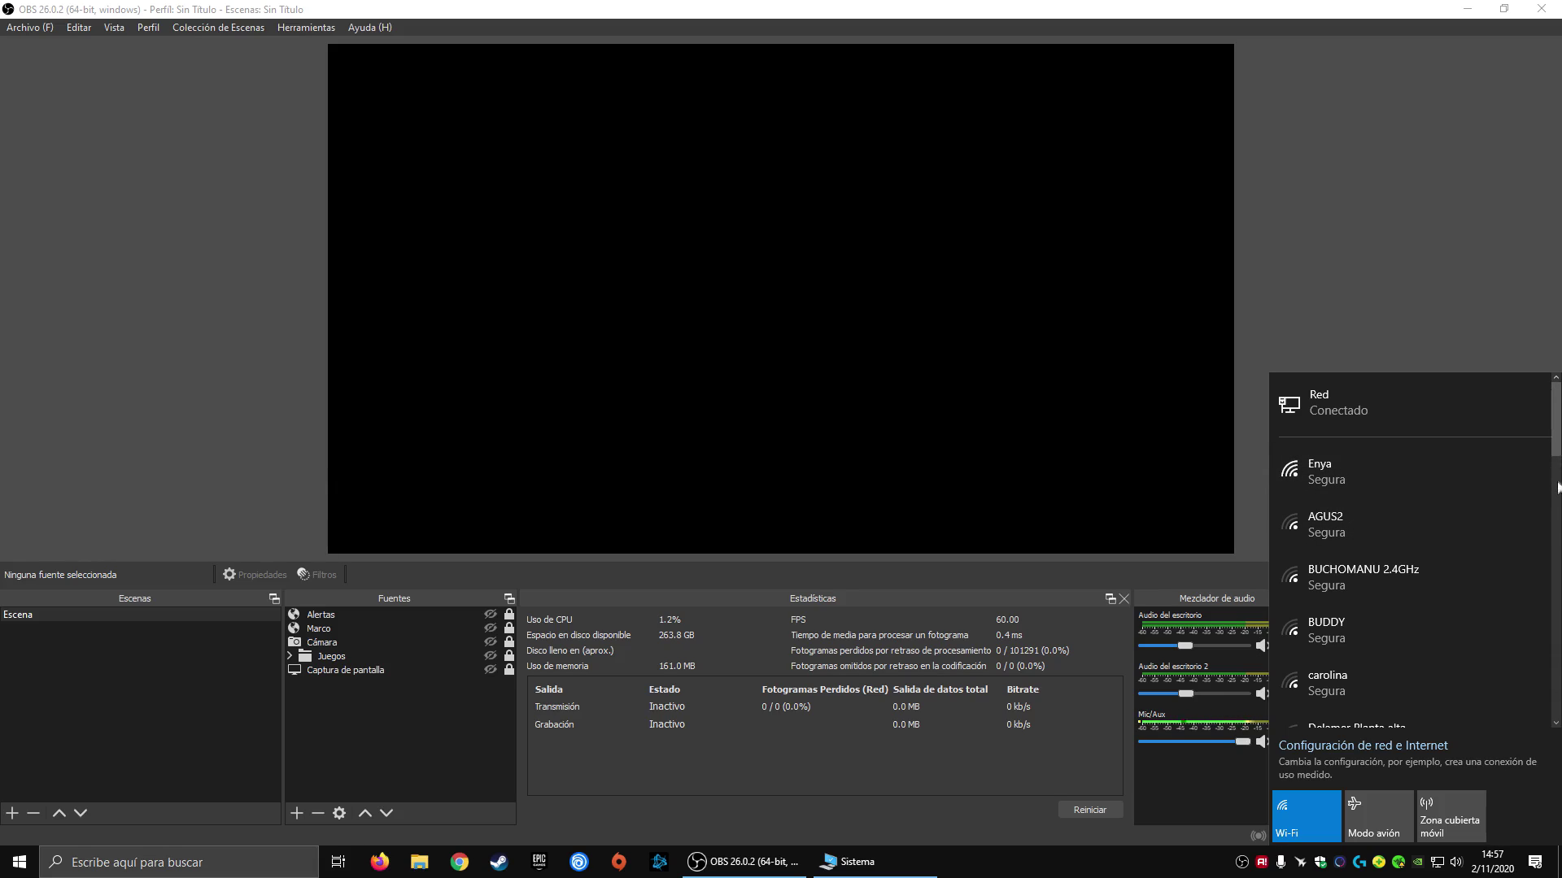
{"action": "scroll", "coordinate": [1556, 488], "scroll_direction": "down", "scroll_amount": 2}
{"action": "scroll", "coordinate": [1555, 494], "scroll_direction": "down", "scroll_amount": 2}
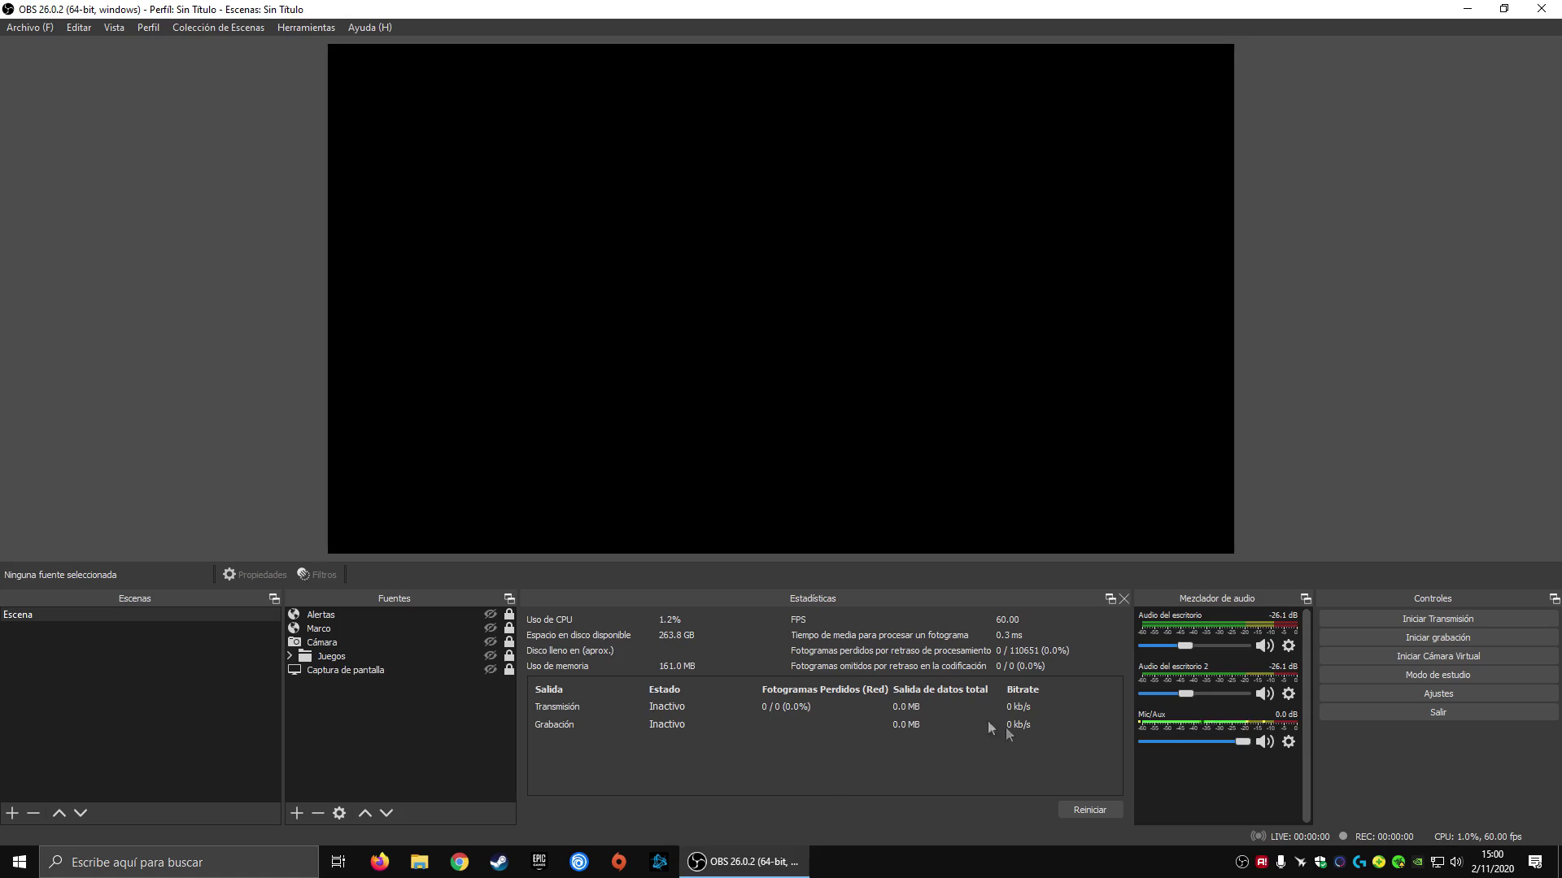
Check the wired and Wi-Fi connection status in Windows and return to OBS
{"action": "left_click", "coordinate": [1436, 862]}
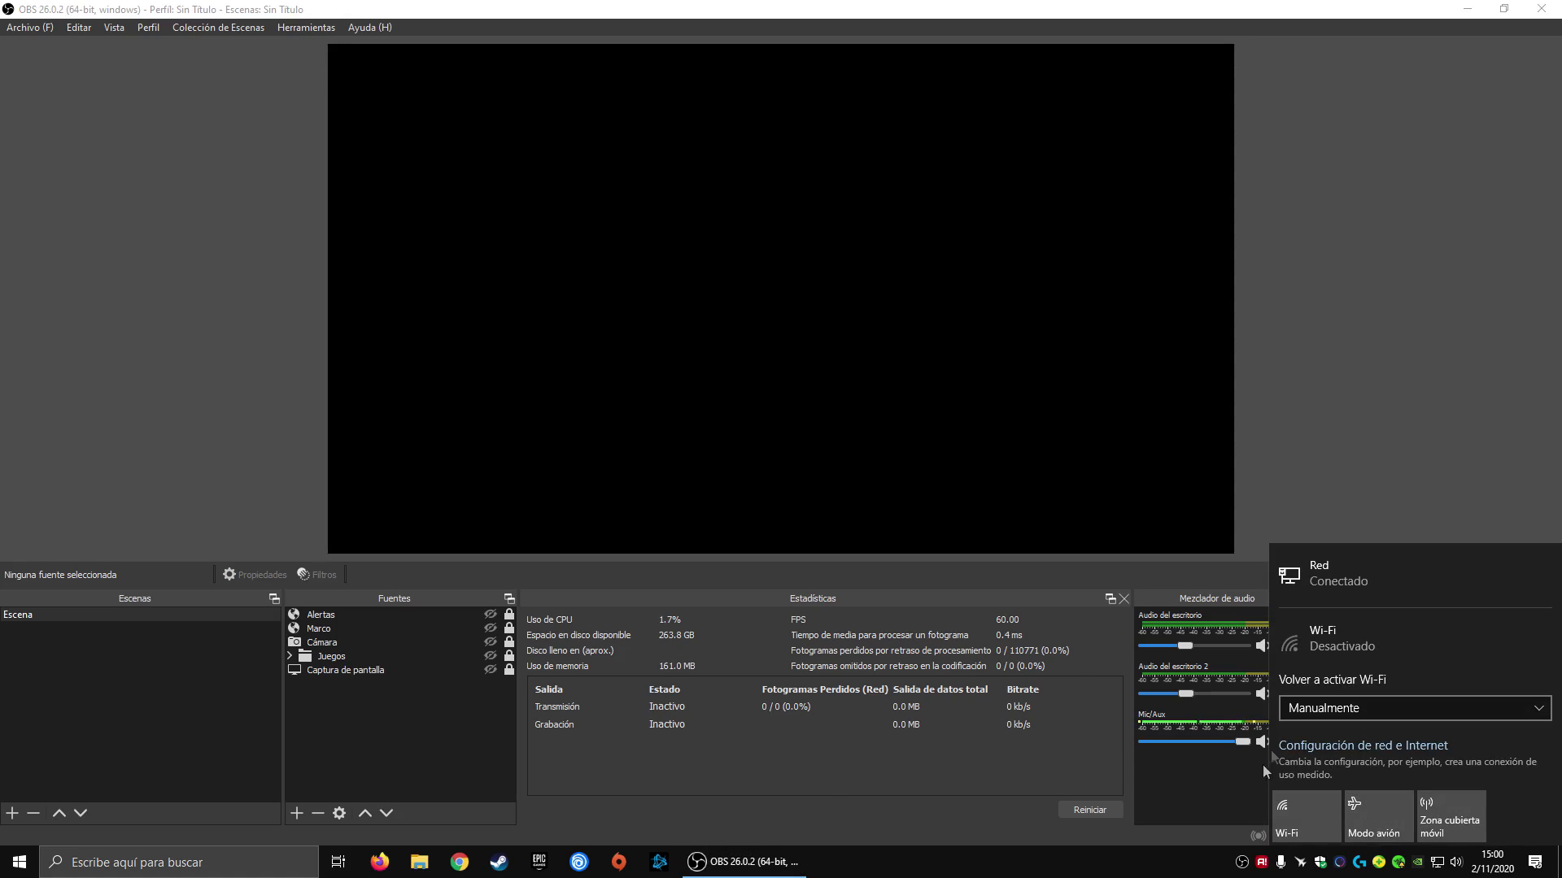
{"action": "left_click", "coordinate": [963, 768]}
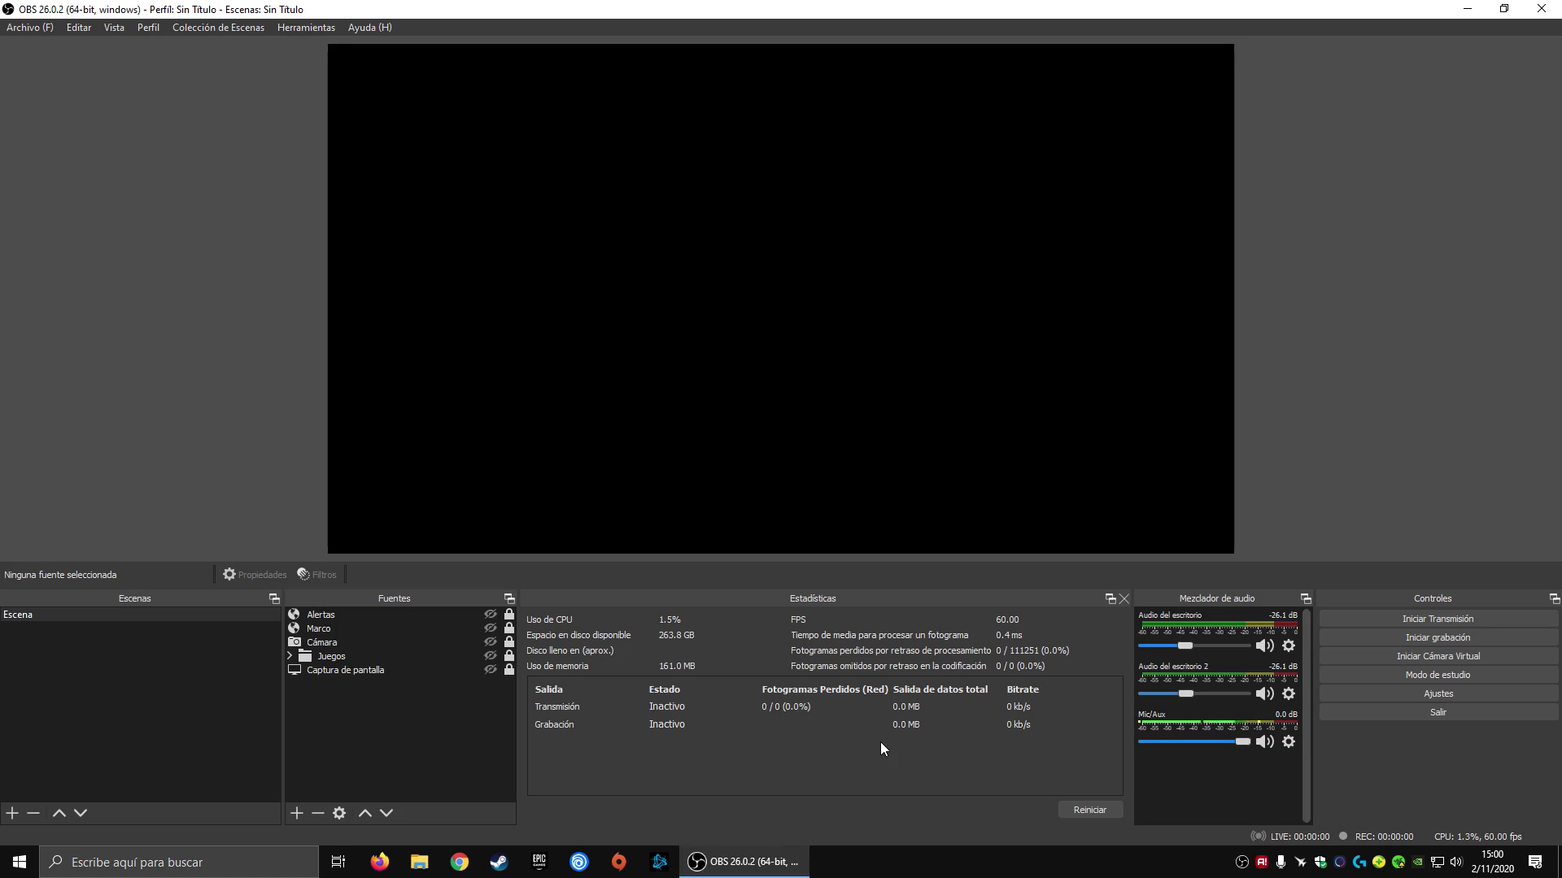
In Firefox, search the web for speedtest, open the speed-test.es site and run its connection speed test
{"action": "left_click", "coordinate": [378, 863]}
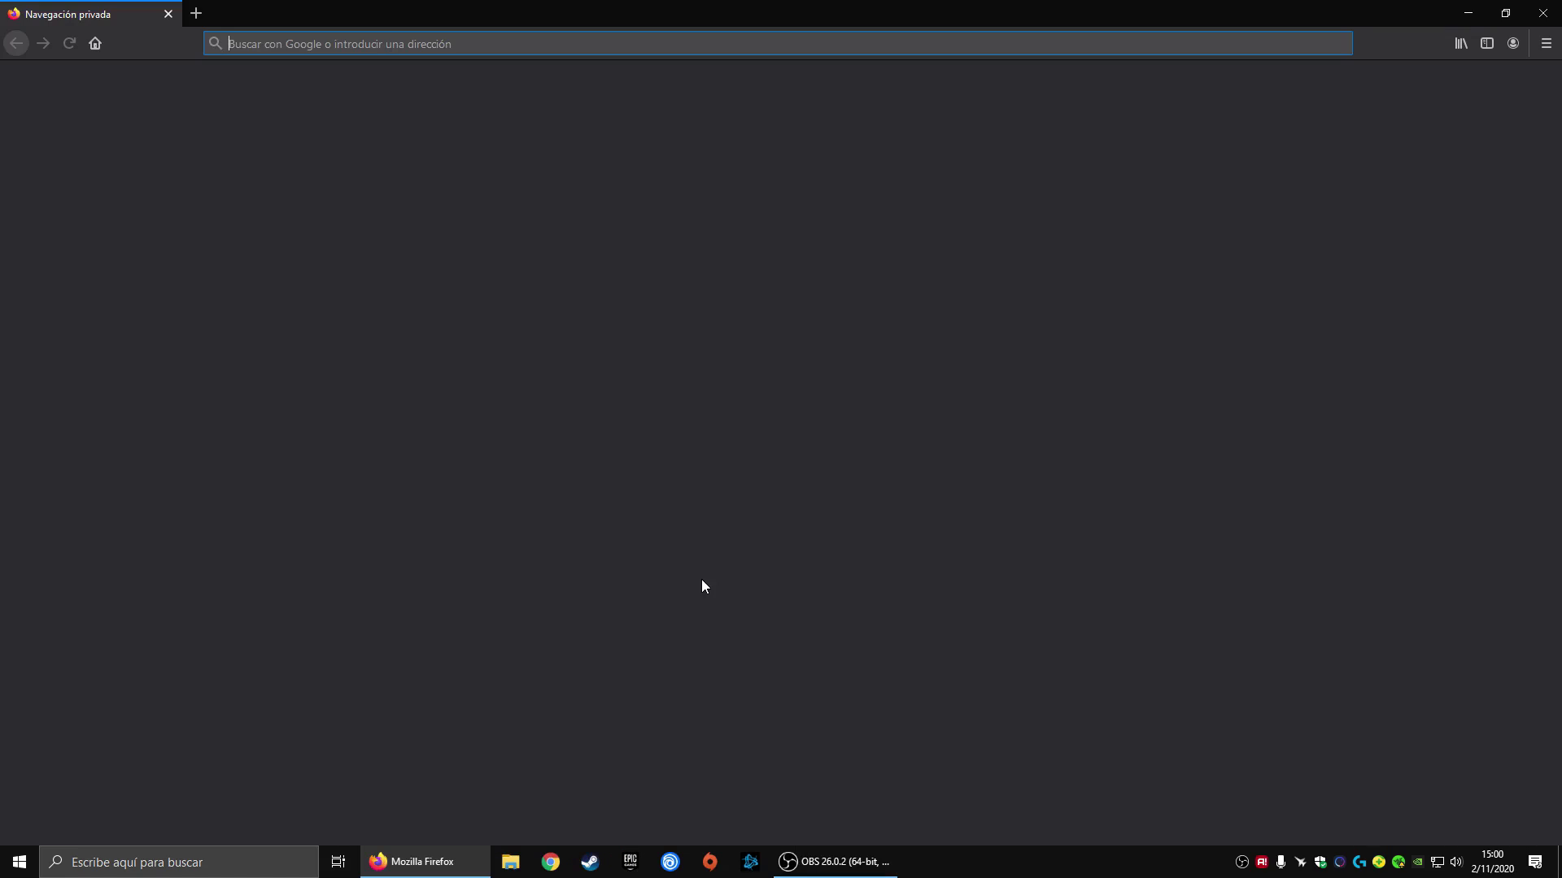
{"action": "type", "text": "speedtest"}
{"action": "key", "text": "Return"}
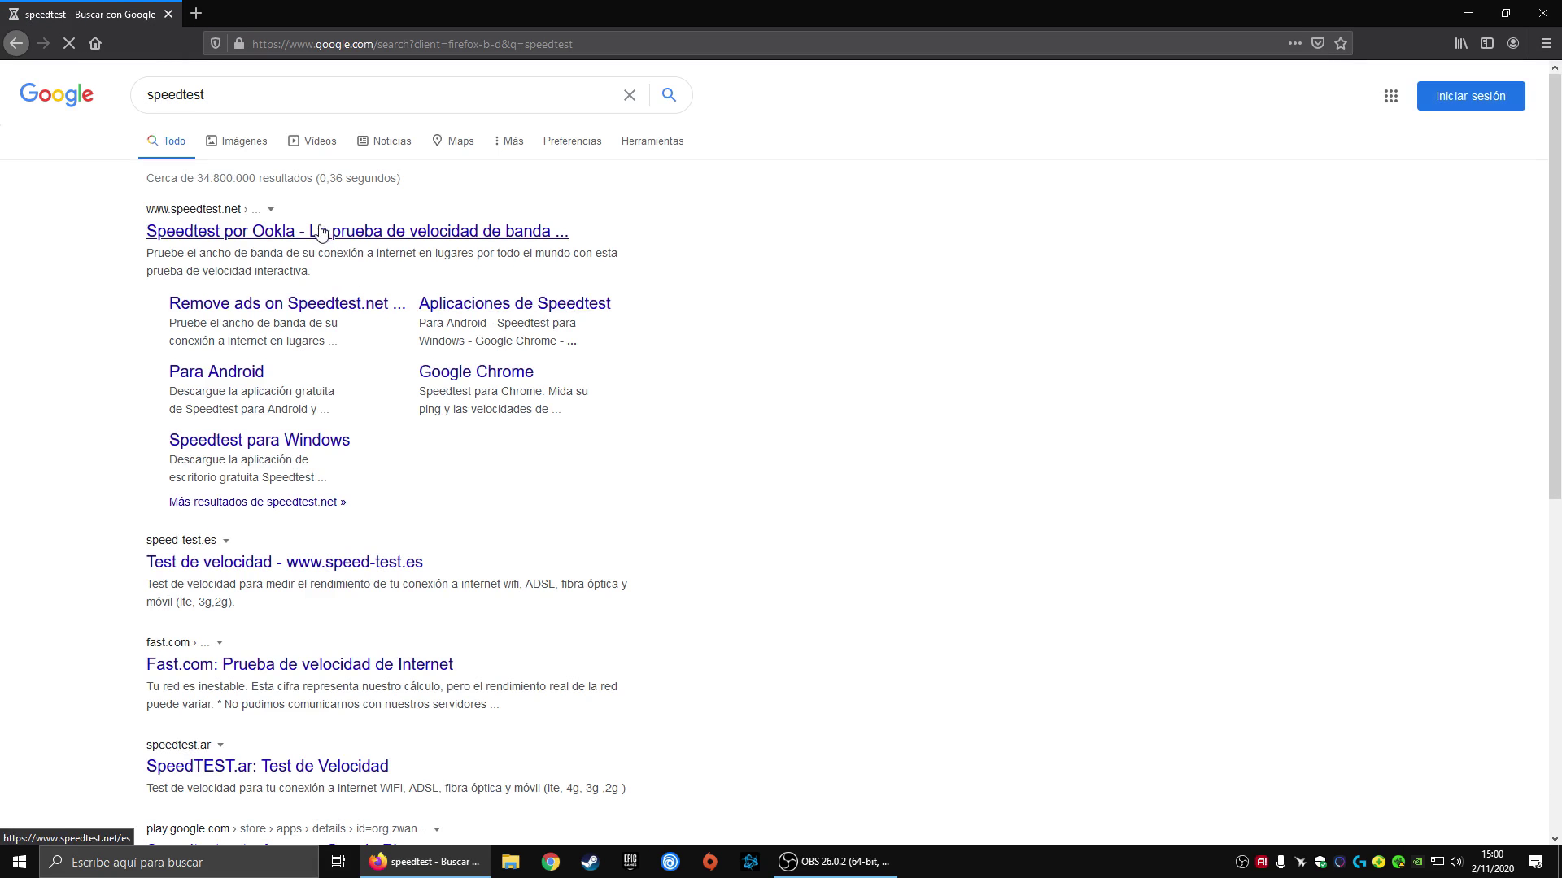
{"action": "left_click", "coordinate": [239, 565]}
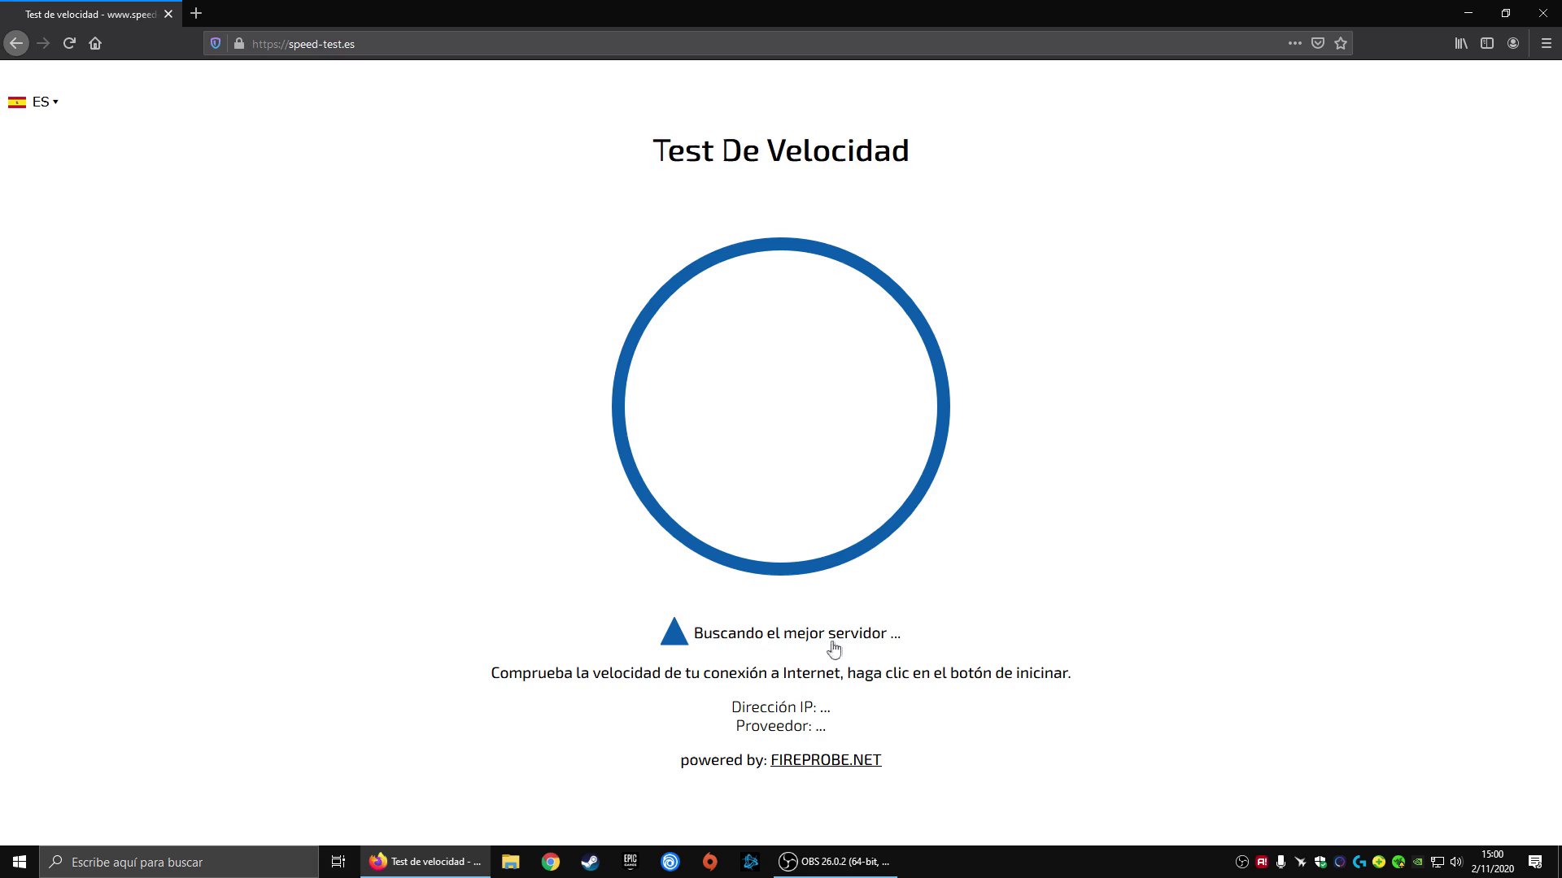
{"action": "left_click", "coordinate": [764, 386]}
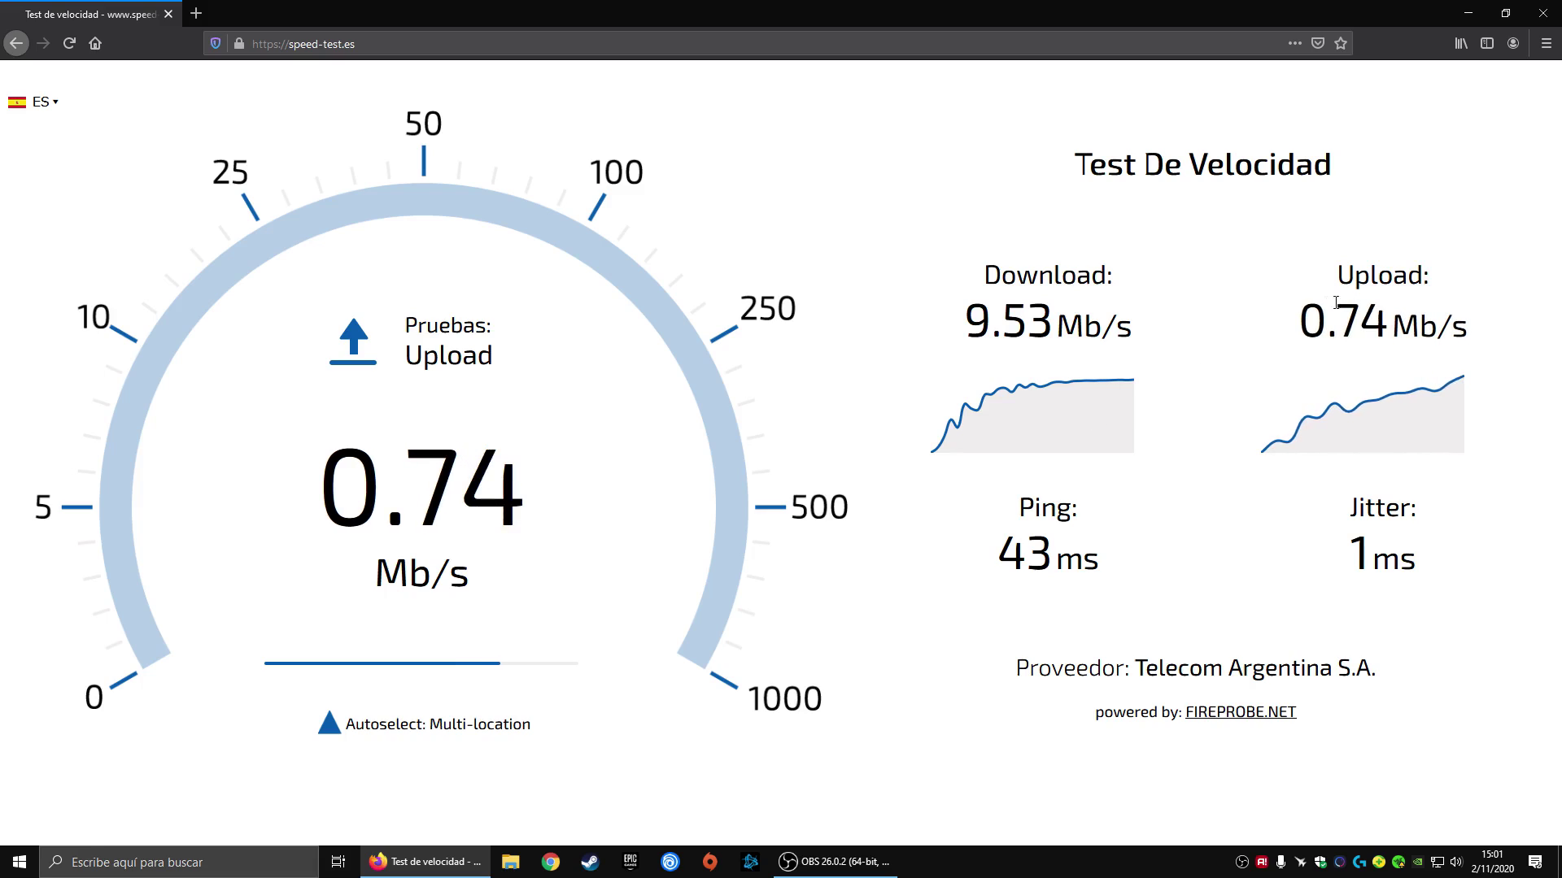
Examine the download and upload speeds in the speed test results, highlighting the upload value
{"action": "left_click_drag", "start_coordinate": [1299, 319], "coordinate": [1471, 315]}
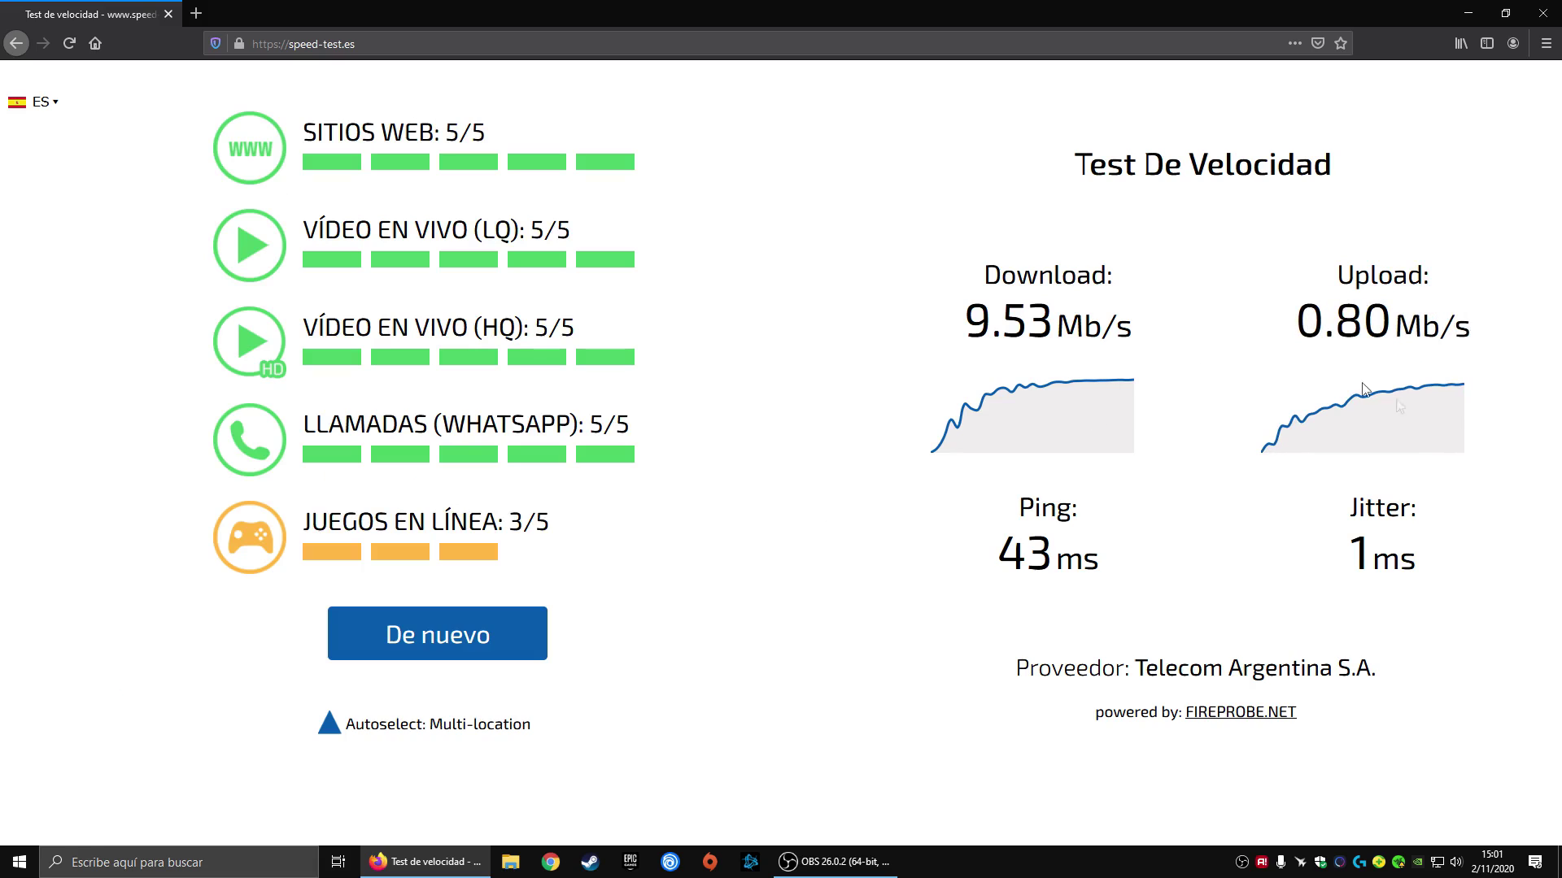
{"action": "left_click_drag", "start_coordinate": [1015, 323], "coordinate": [1464, 325]}
{"action": "left_click", "coordinate": [1004, 321]}
{"action": "left_click_drag", "start_coordinate": [935, 325], "coordinate": [1137, 328]}
{"action": "left_click_drag", "start_coordinate": [1294, 324], "coordinate": [1472, 327]}
{"action": "left_click", "coordinate": [1463, 329]}
Switch back from the speed test page to OBS with its main window displayed
{"action": "left_click", "coordinate": [1240, 862]}
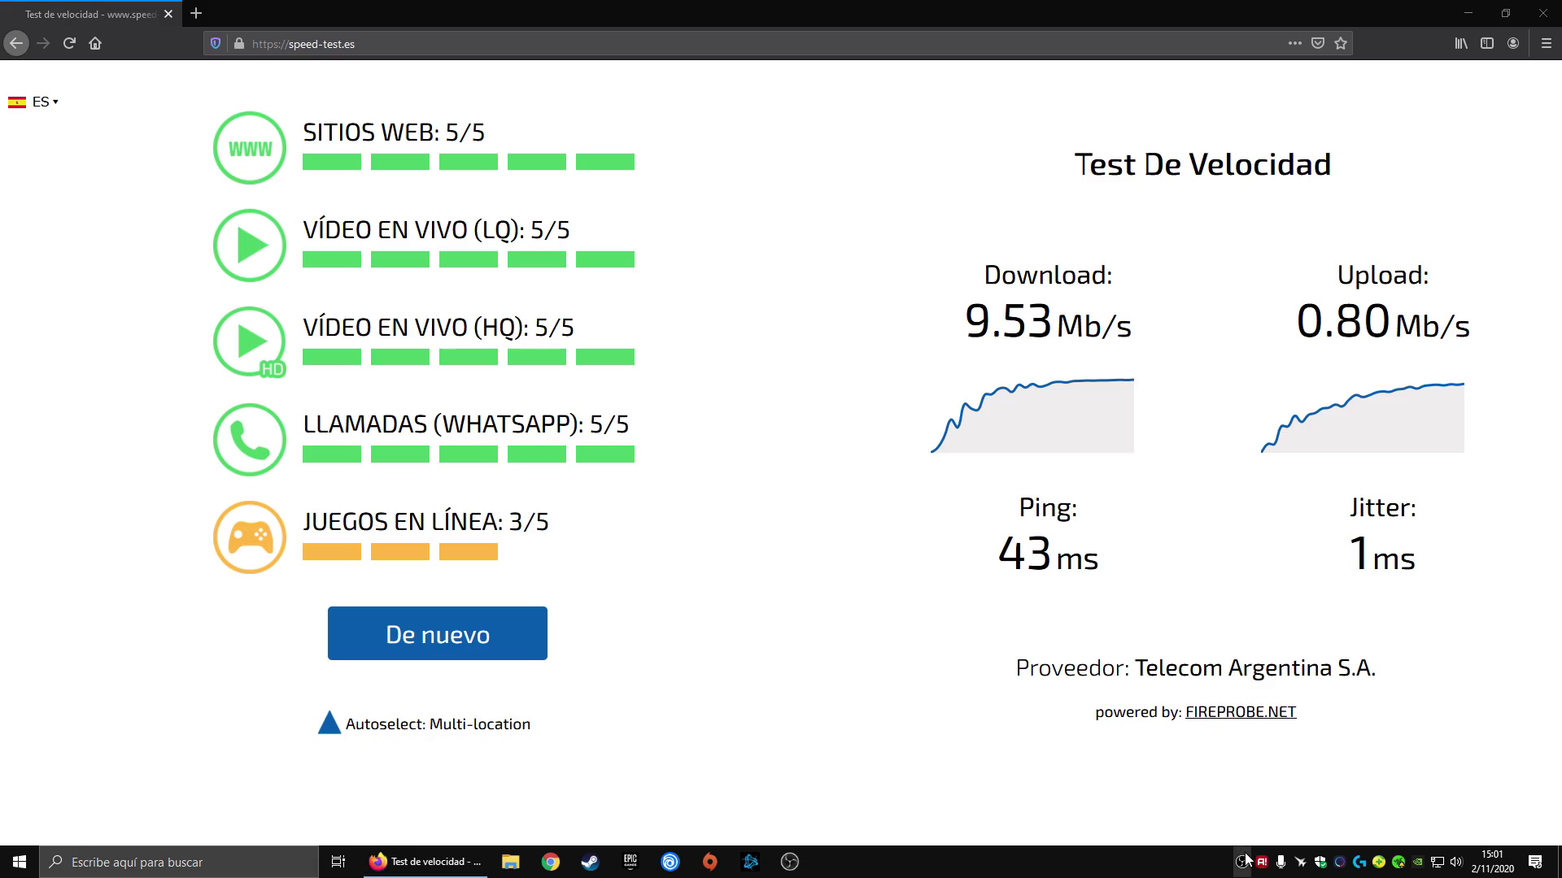
{"action": "left_click", "coordinate": [1237, 862]}
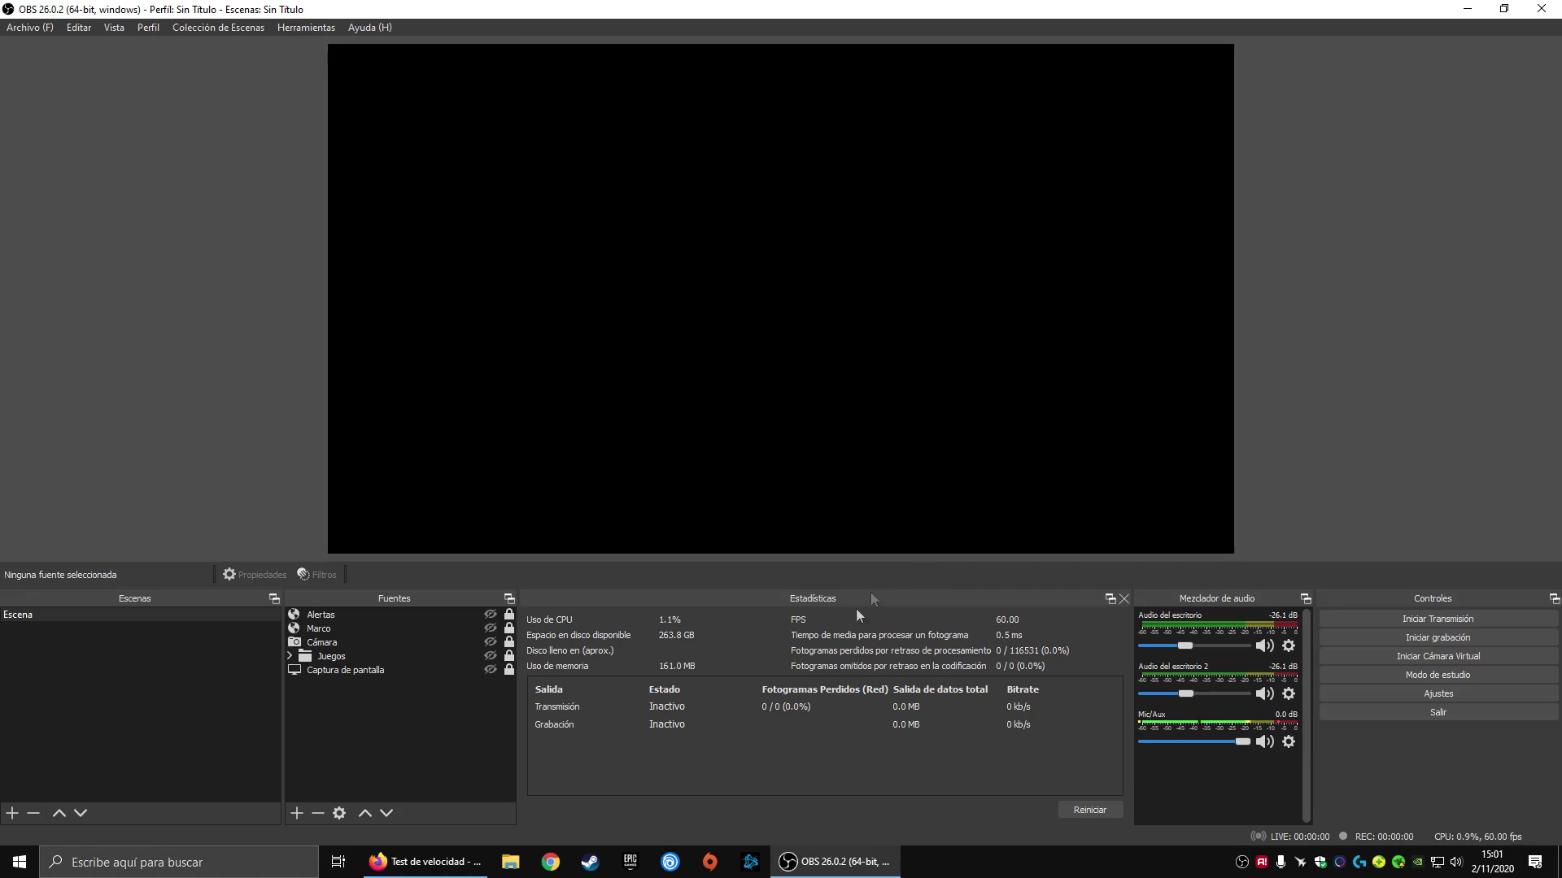
{"action": "left_click", "coordinate": [838, 862]}
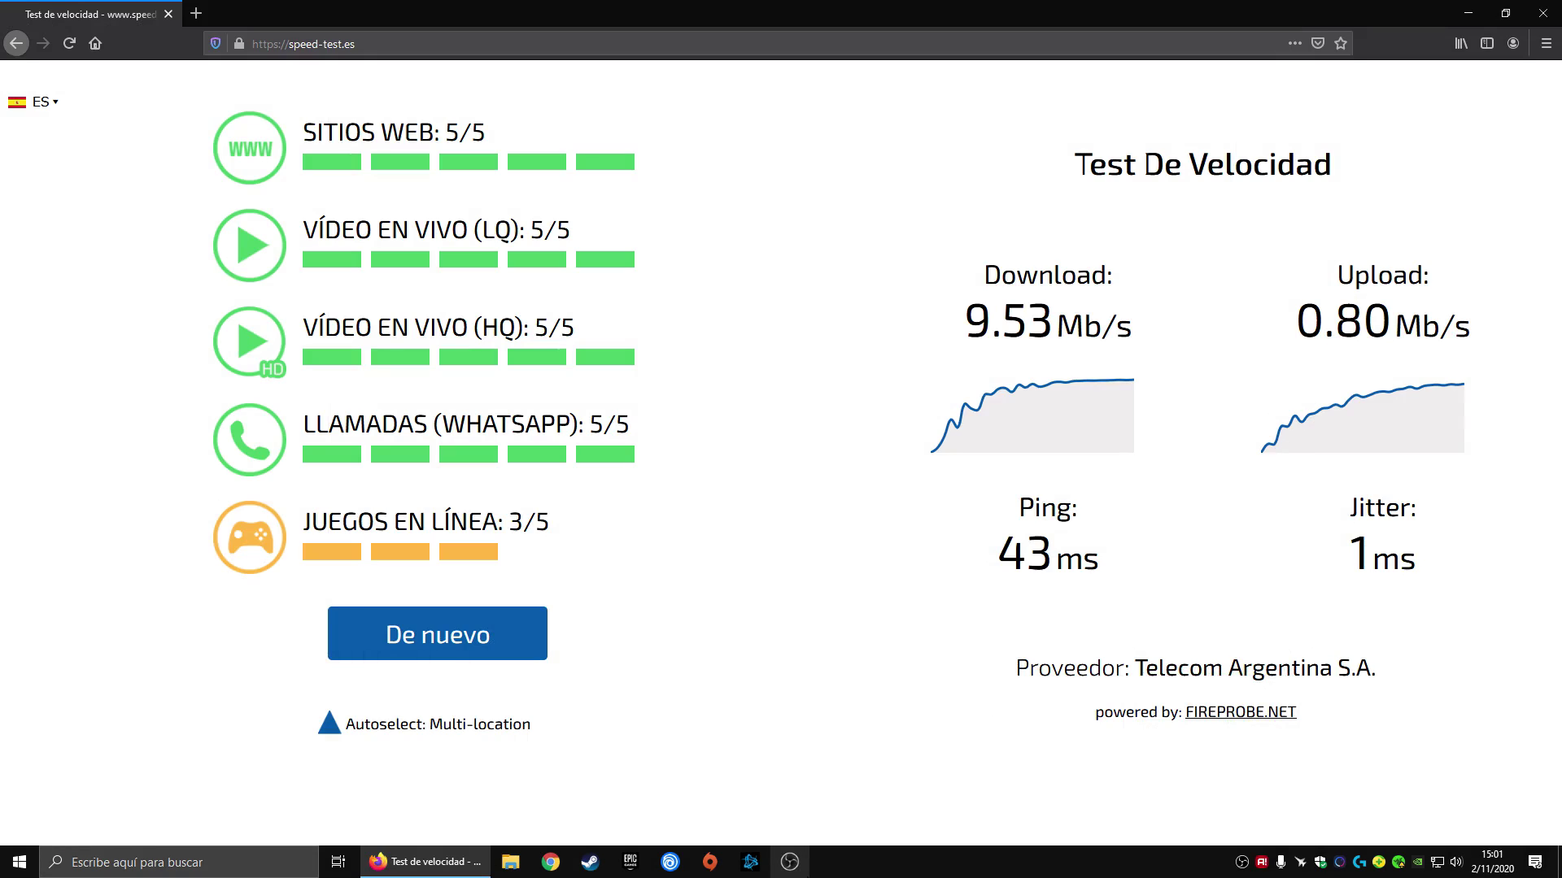
{"action": "left_click", "coordinate": [1240, 862]}
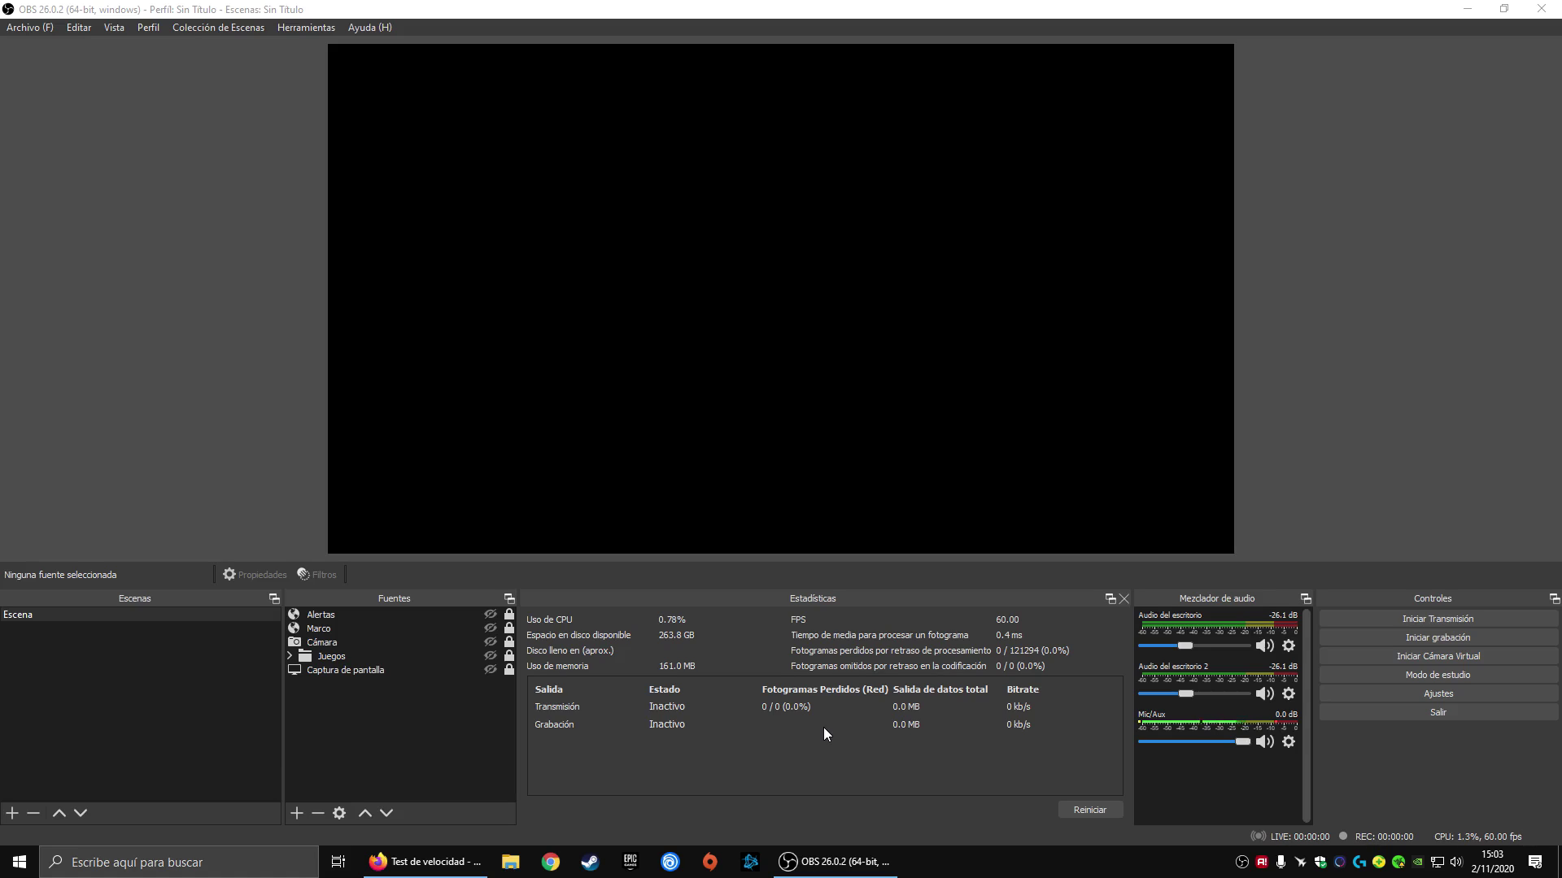
In File Explorer, open Este equipo and check the free space on the Respaldo (D:) drive
{"action": "left_click", "coordinate": [510, 862]}
{"action": "left_click", "coordinate": [519, 657]}
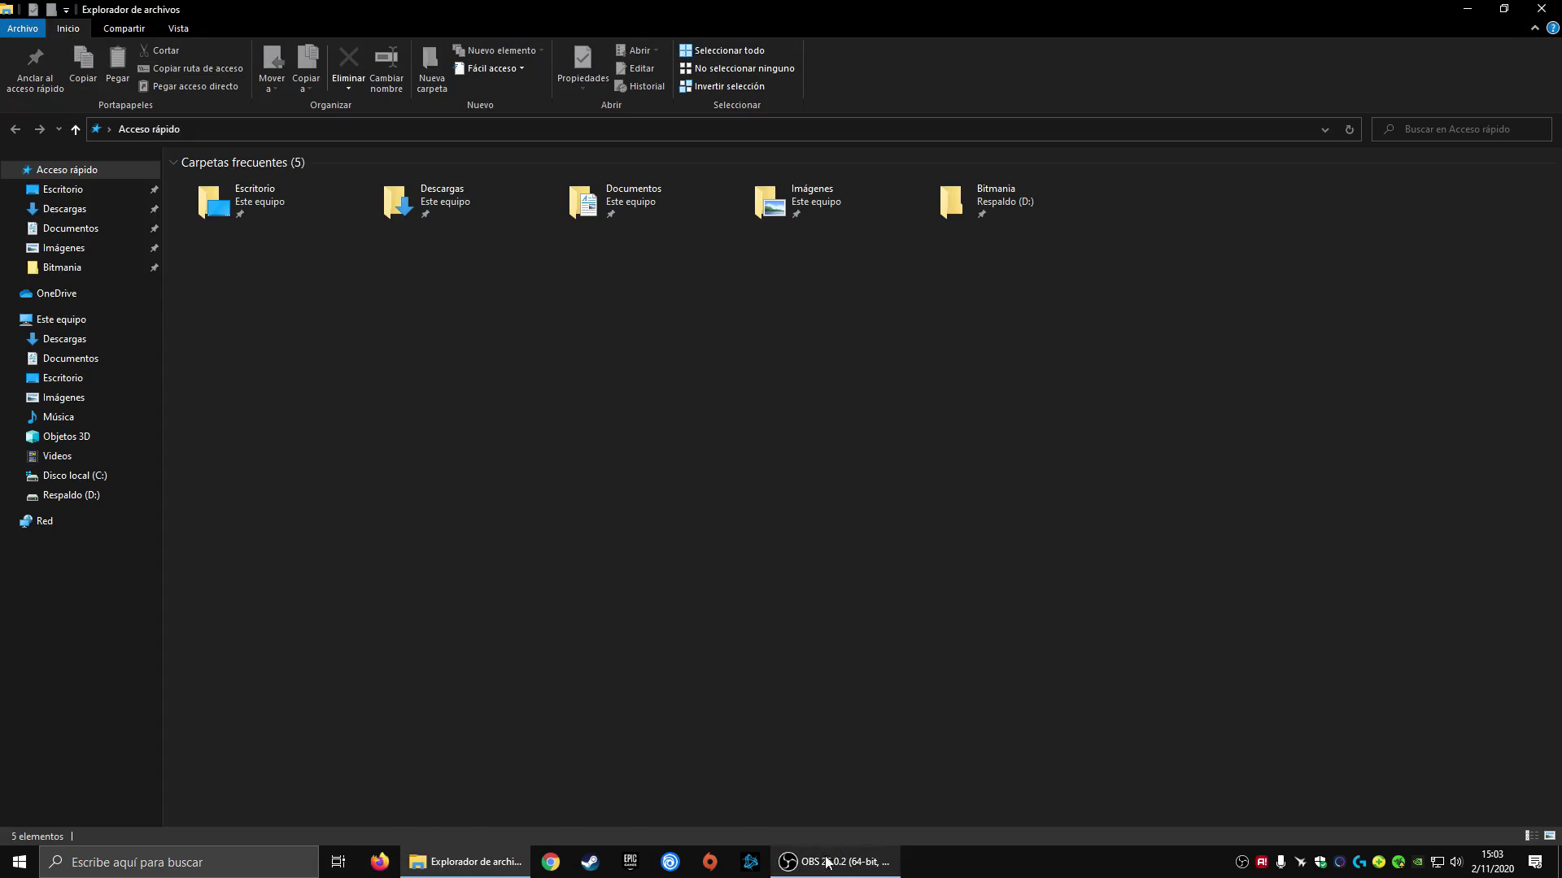
{"action": "left_click", "coordinate": [61, 318]}
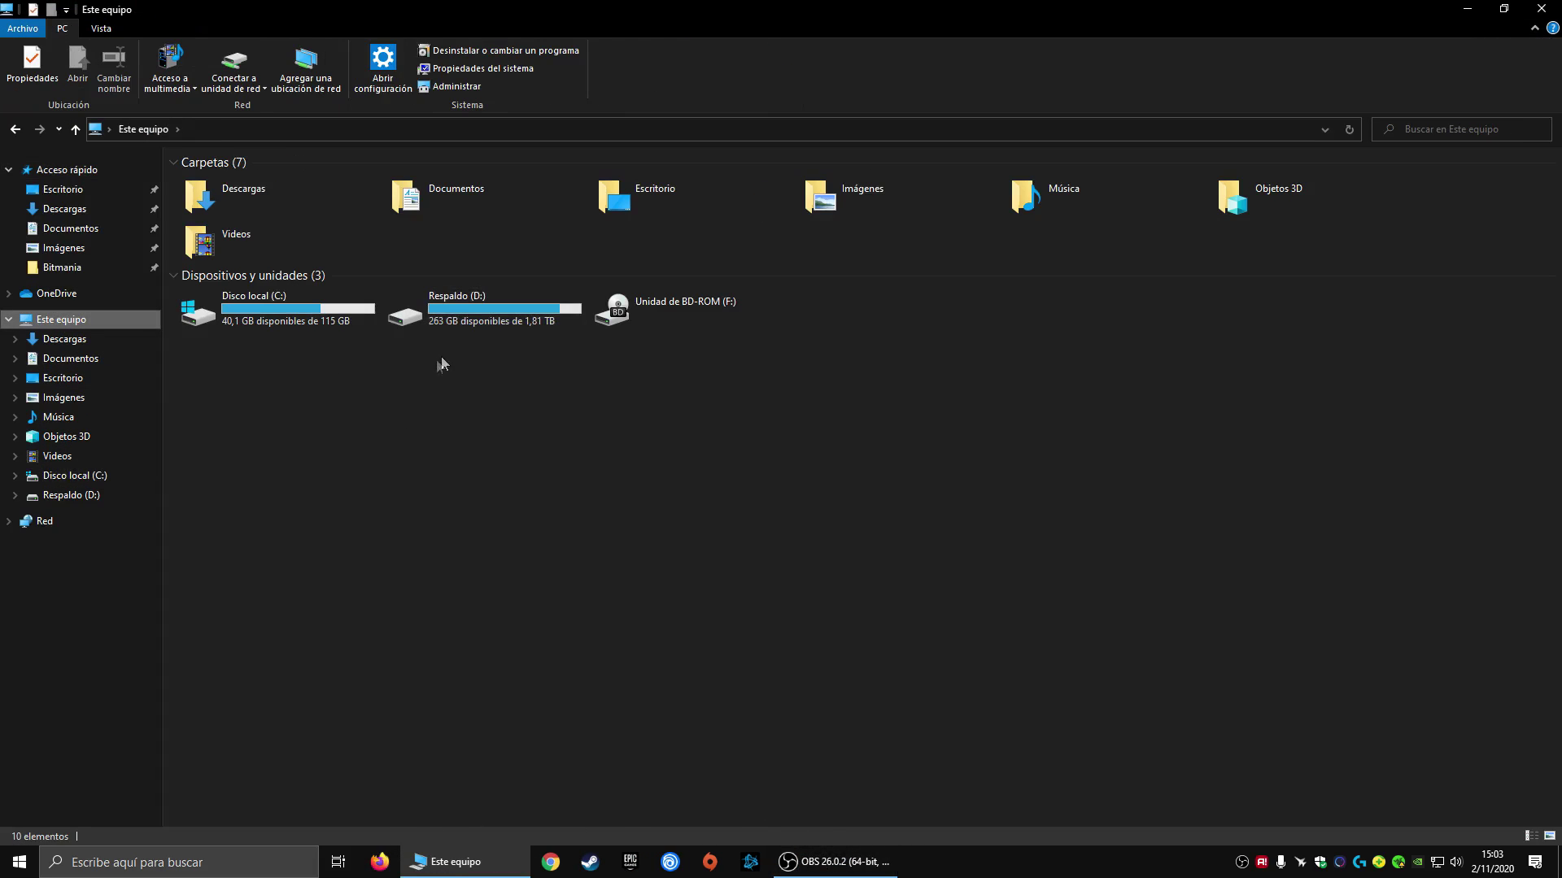
{"action": "left_click", "coordinate": [467, 321]}
{"action": "left_click", "coordinate": [377, 418]}
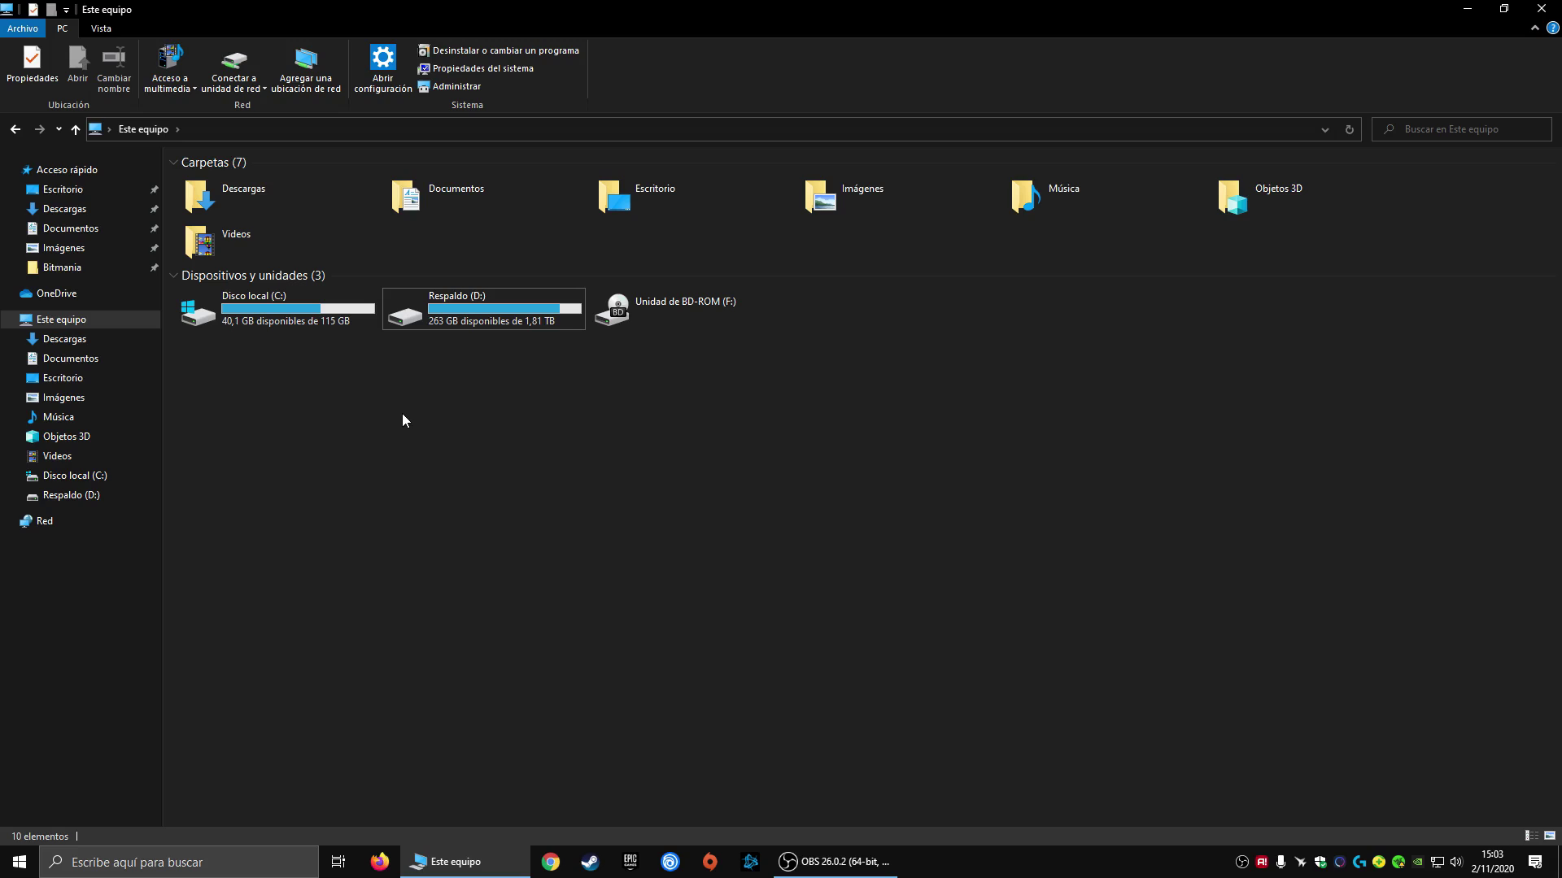
{"action": "left_click", "coordinate": [493, 327]}
{"action": "left_click", "coordinate": [130, 692]}
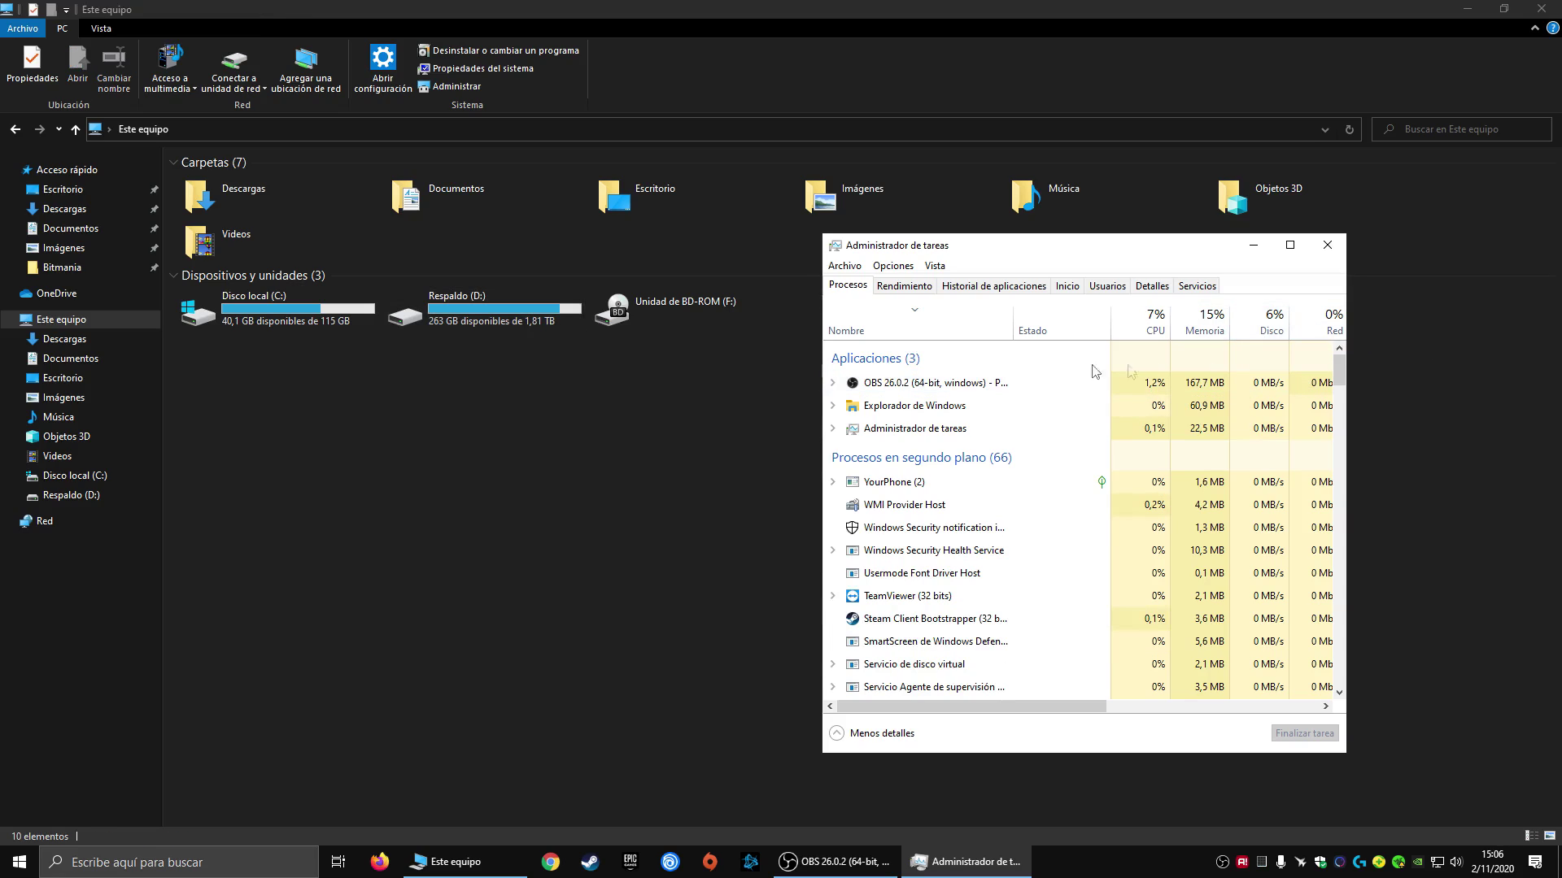
Minimize Task Manager and compare the capacity and free space of Disco local (C:) and Respaldo (D:)
{"action": "left_click", "coordinate": [1253, 245]}
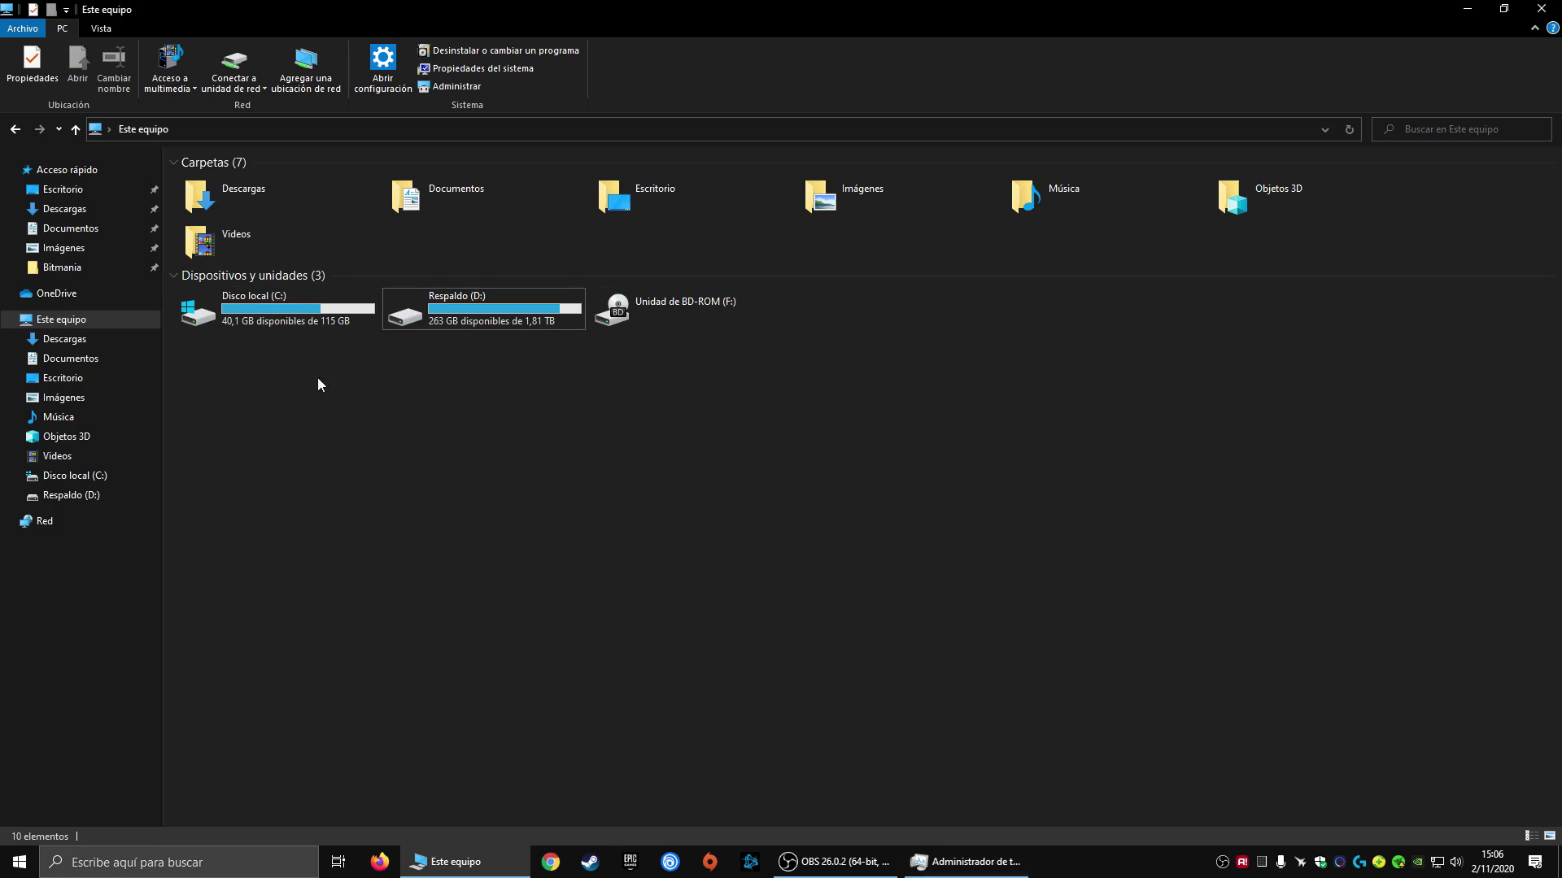
{"action": "left_click", "coordinate": [306, 324]}
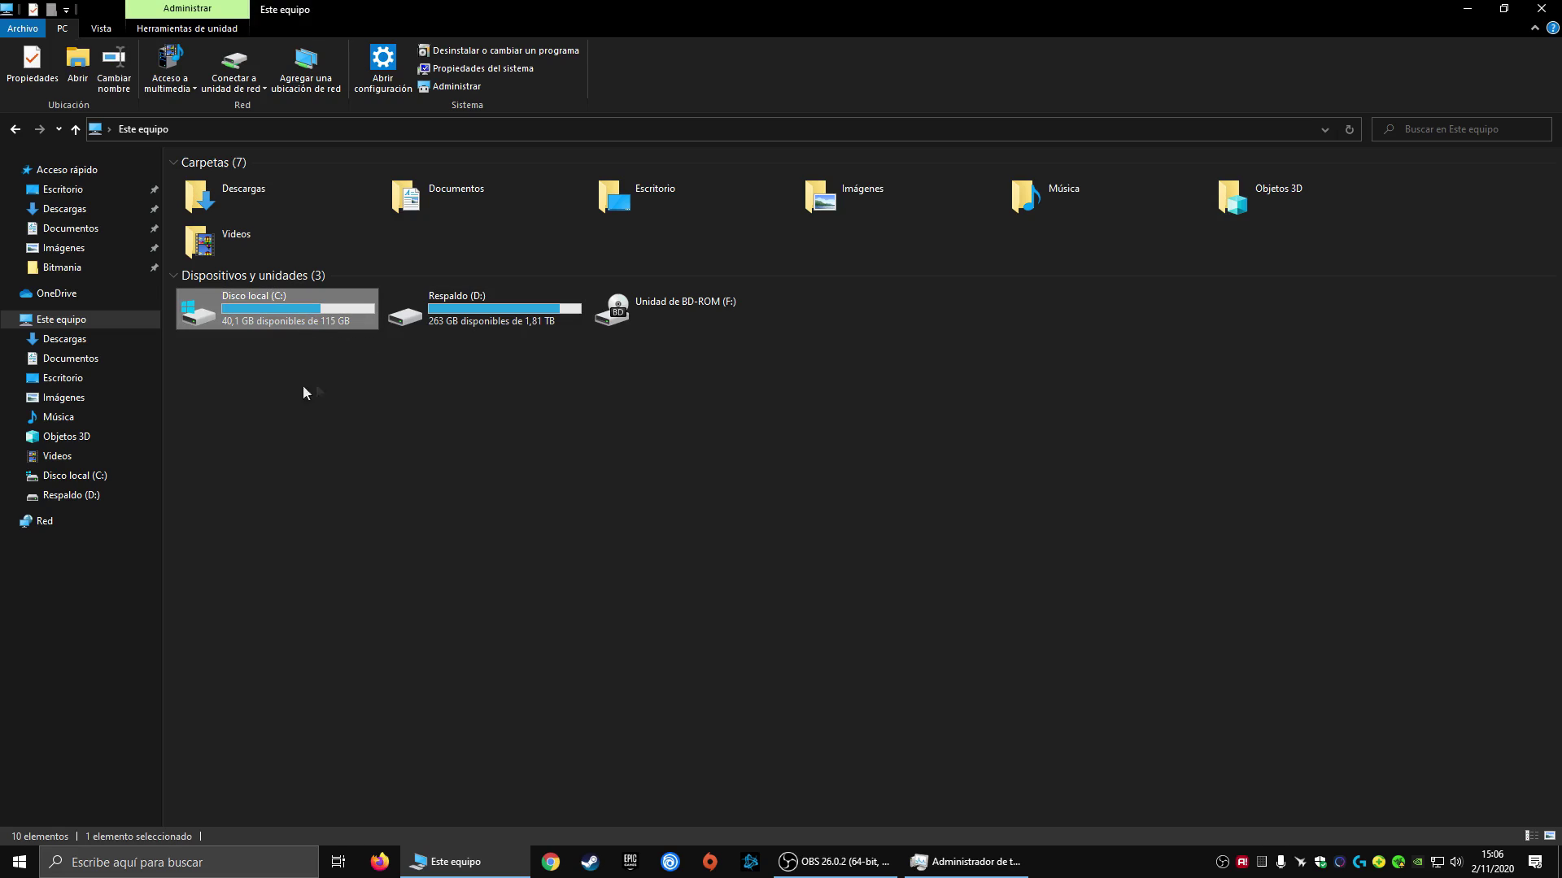
{"action": "left_click", "coordinate": [459, 326]}
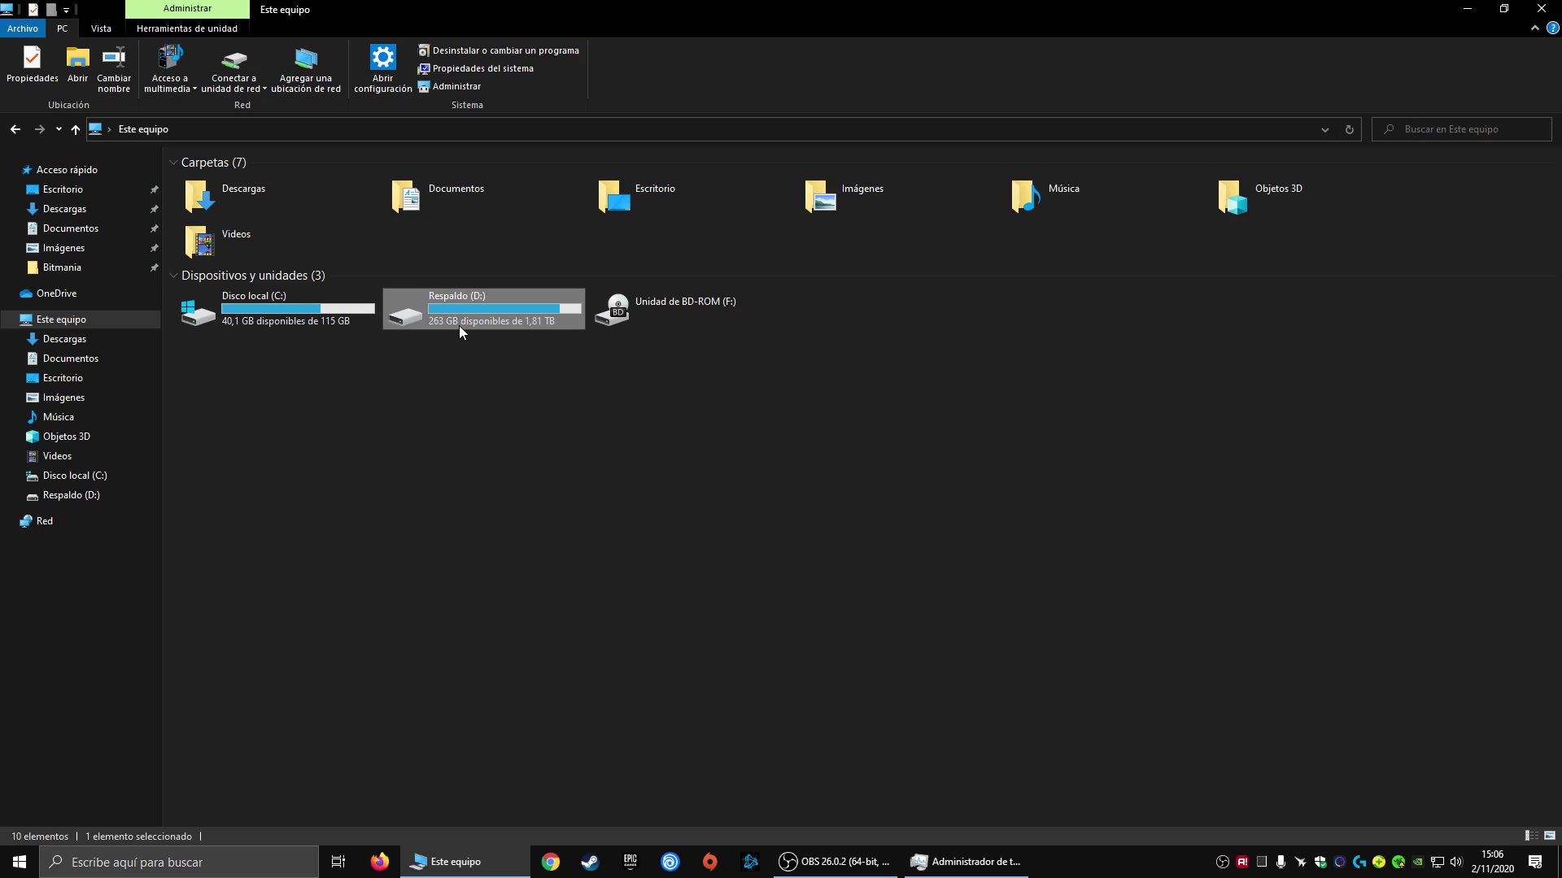
{"action": "left_click", "coordinate": [615, 426]}
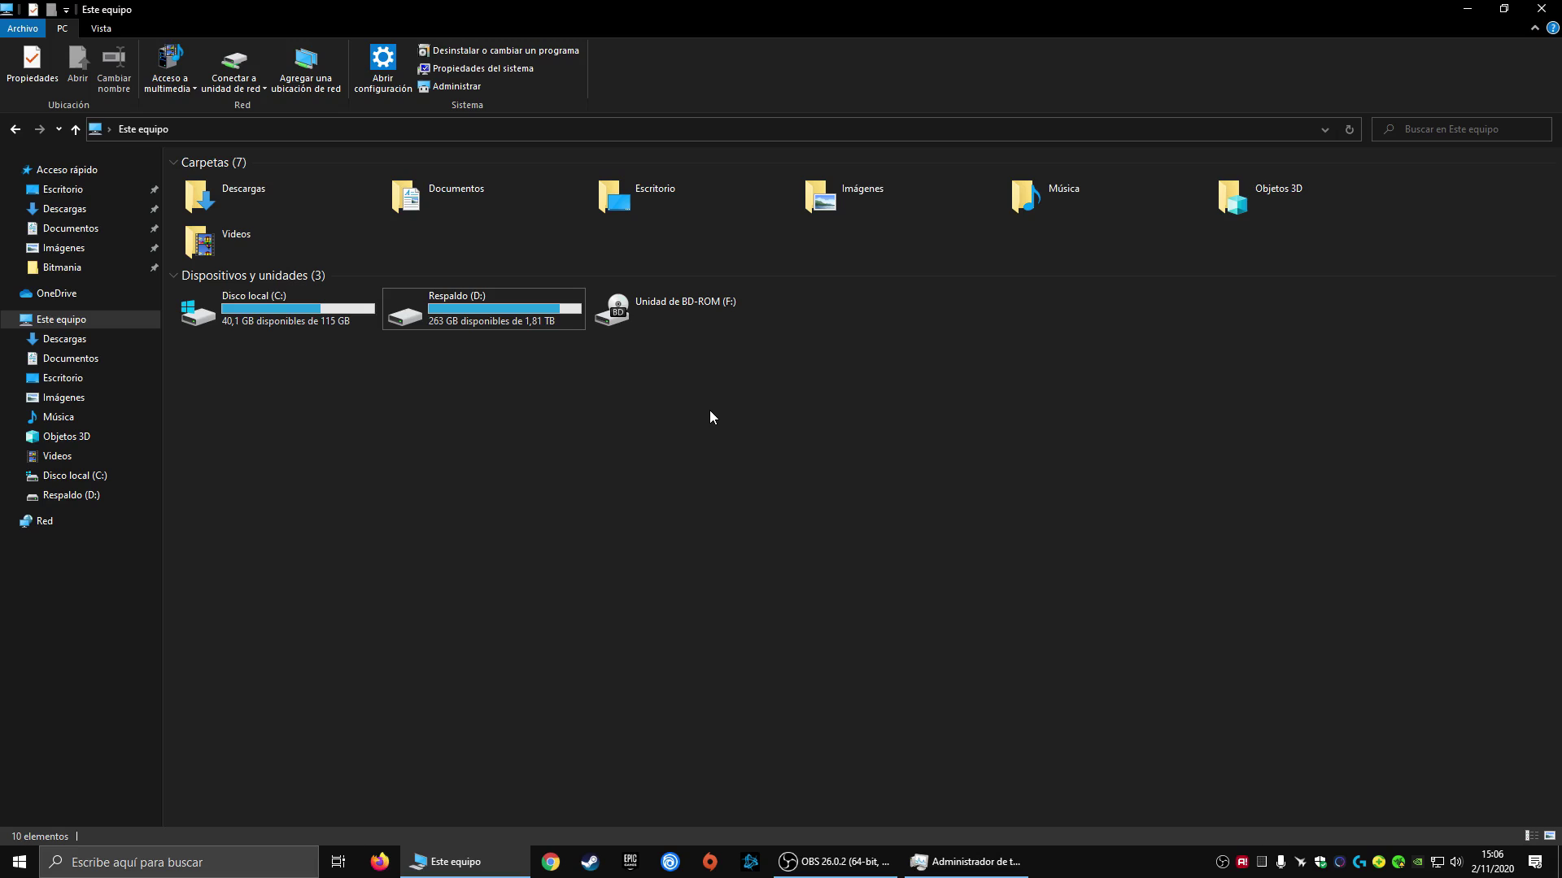
In OBS, open the output settings for recording and check the folder in Ruta de grabación
{"action": "left_click", "coordinate": [833, 861]}
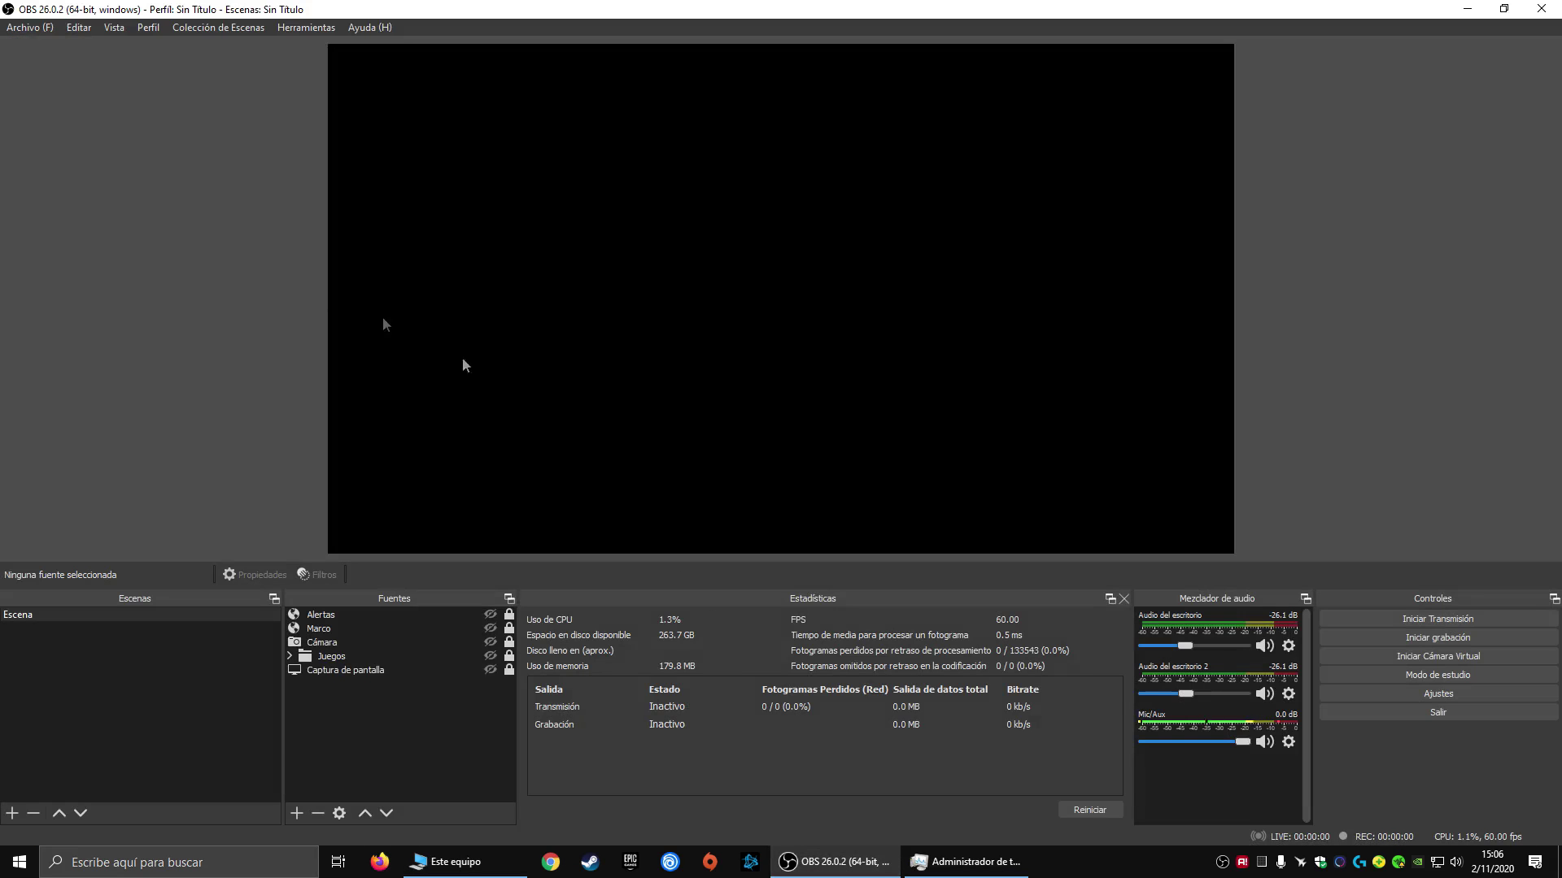
{"action": "left_click", "coordinate": [42, 26]}
{"action": "left_click", "coordinate": [74, 92]}
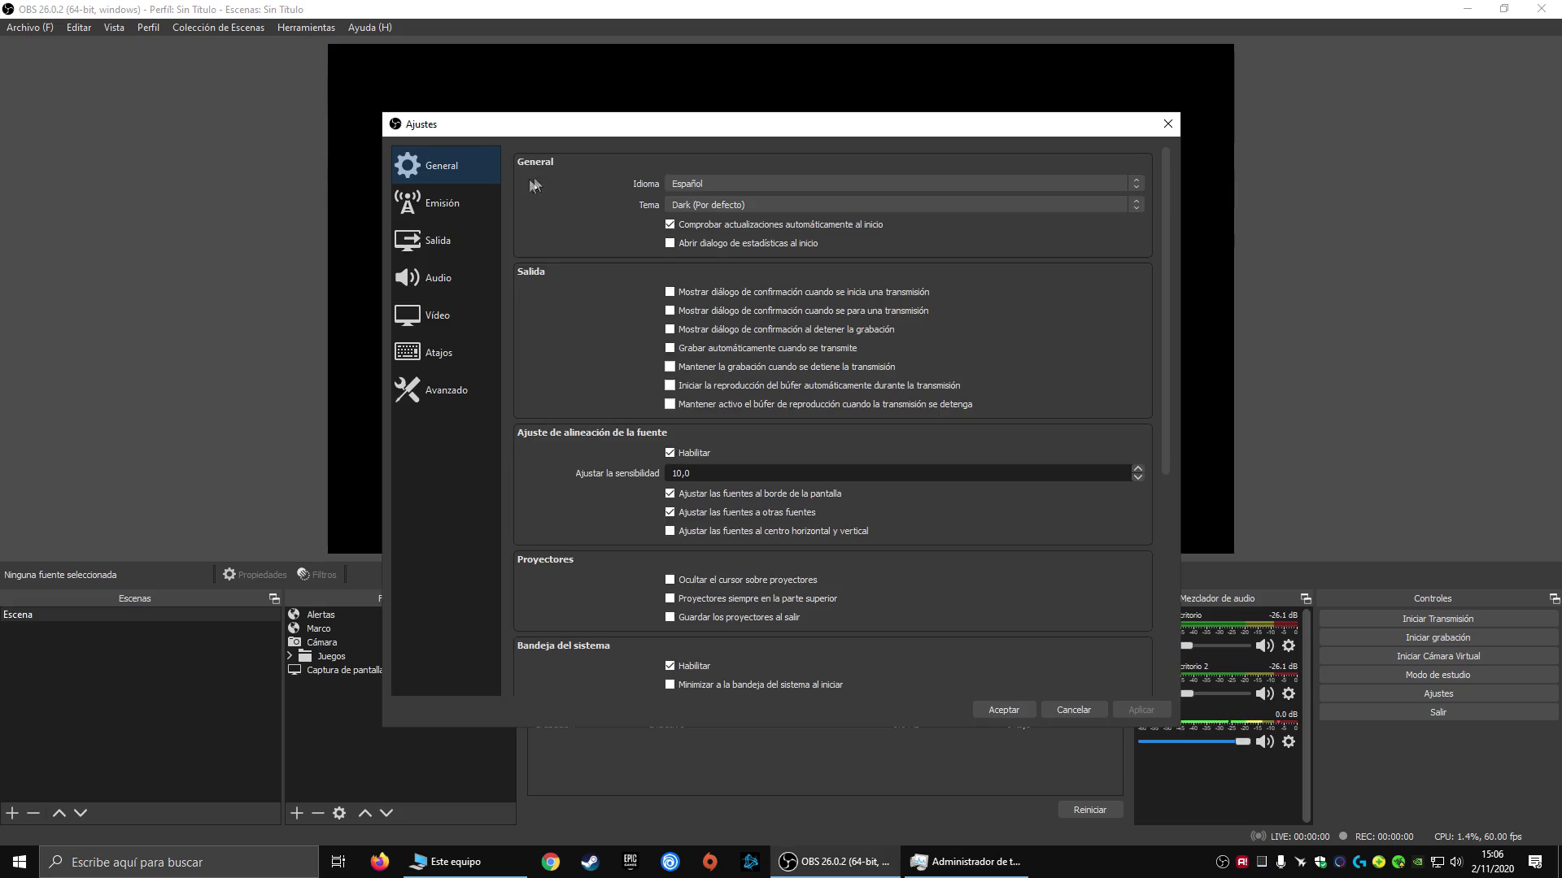
{"action": "left_click", "coordinate": [438, 241]}
{"action": "left_click", "coordinate": [581, 192]}
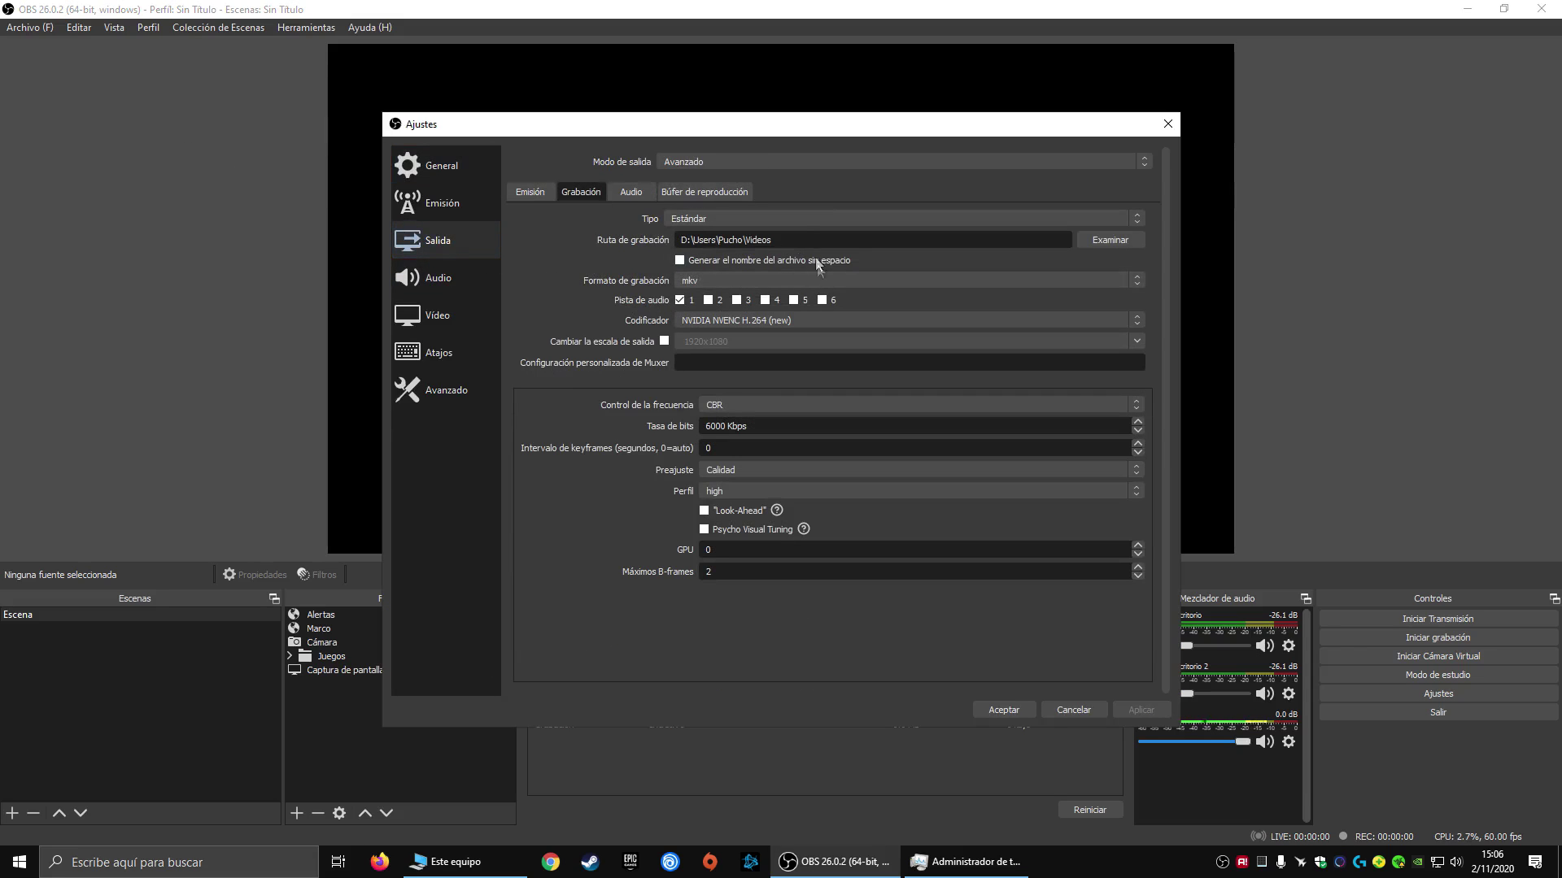
{"action": "triple_click", "coordinate": [785, 239]}
{"action": "left_click", "coordinate": [785, 239]}
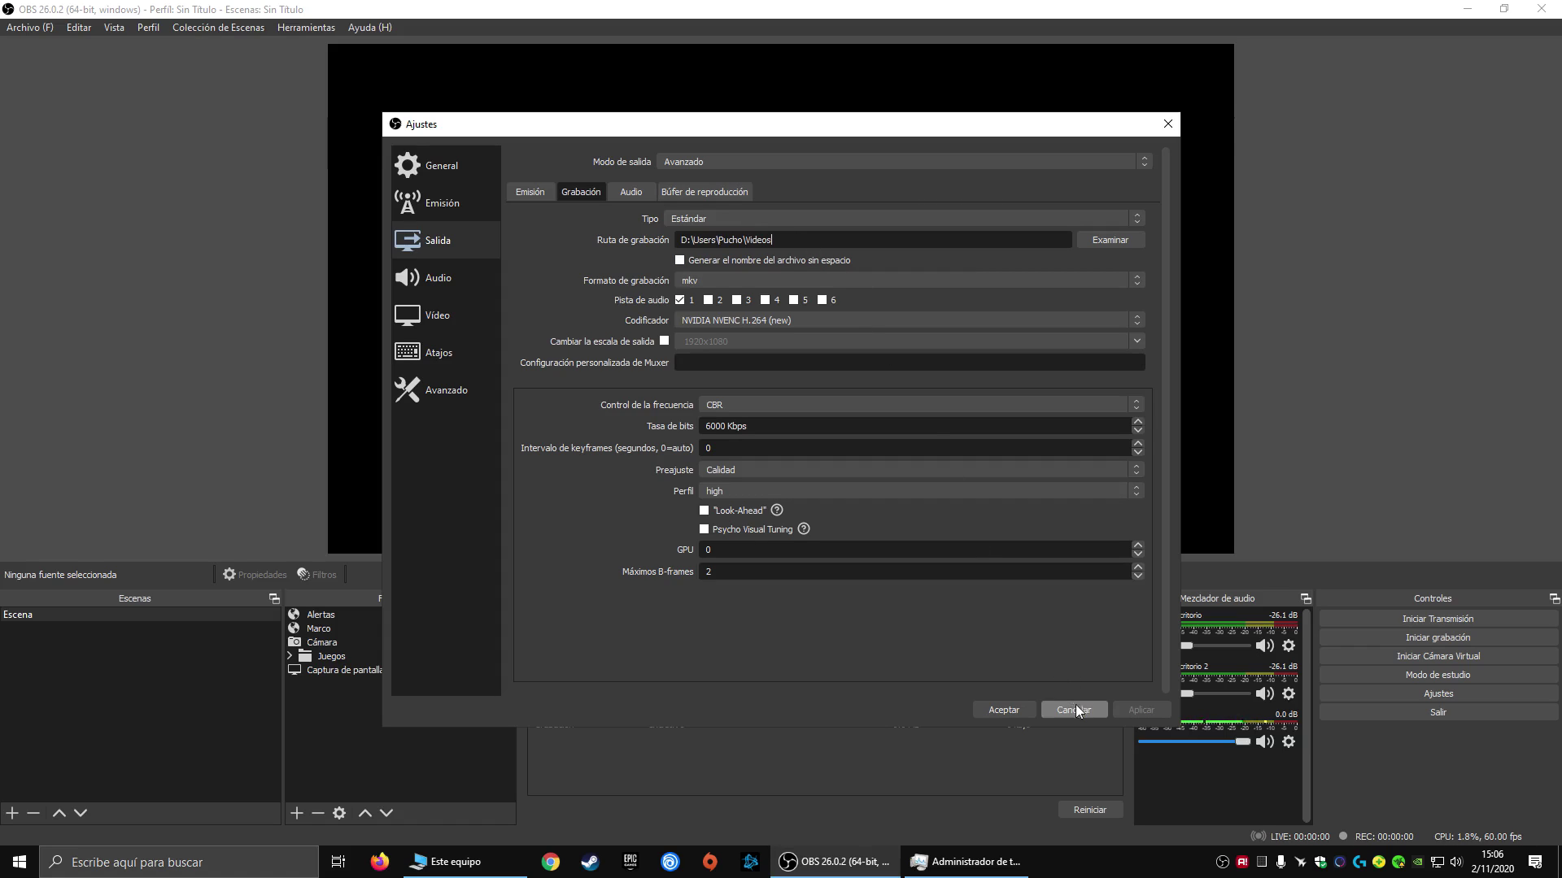
Check the disk usage in Task Manager, minimize it, and close the OBS settings without saving
{"action": "left_click", "coordinate": [968, 861]}
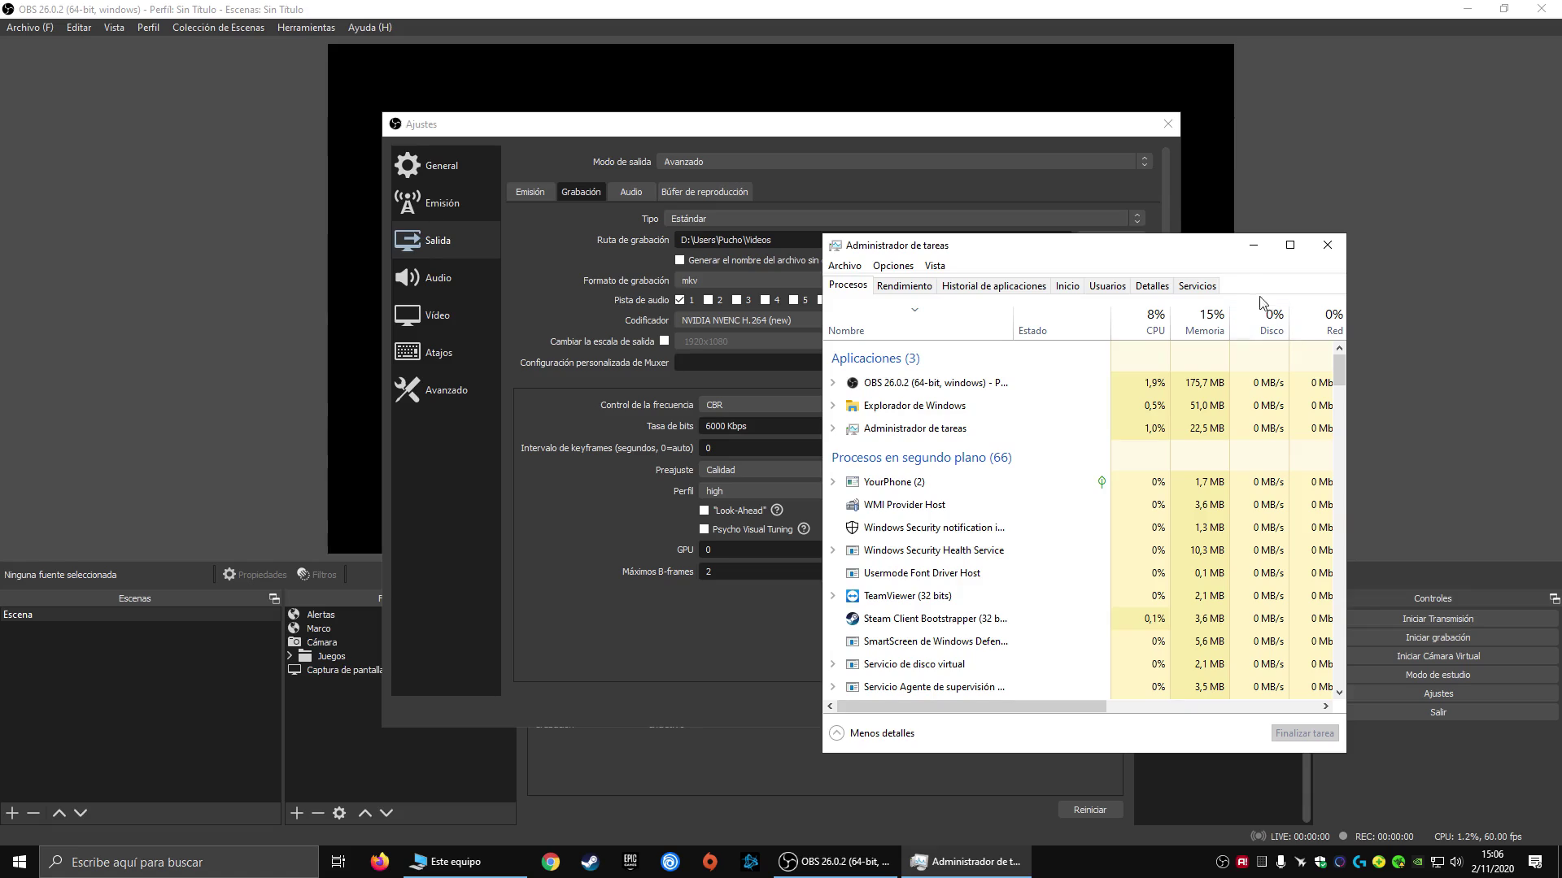
{"action": "left_click", "coordinate": [1252, 246]}
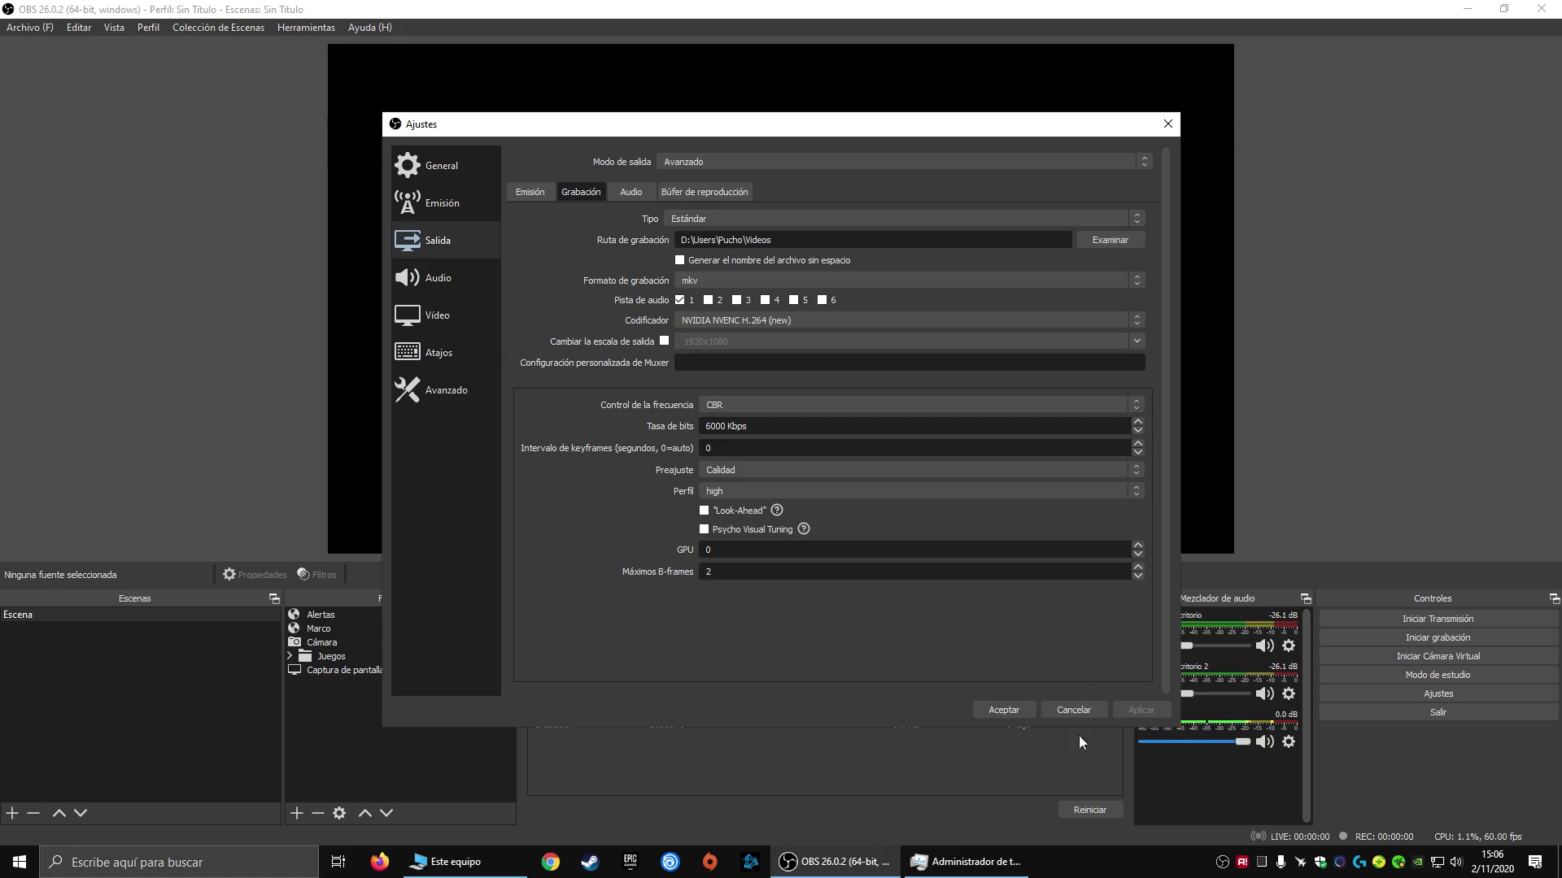
{"action": "left_click", "coordinate": [1074, 710]}
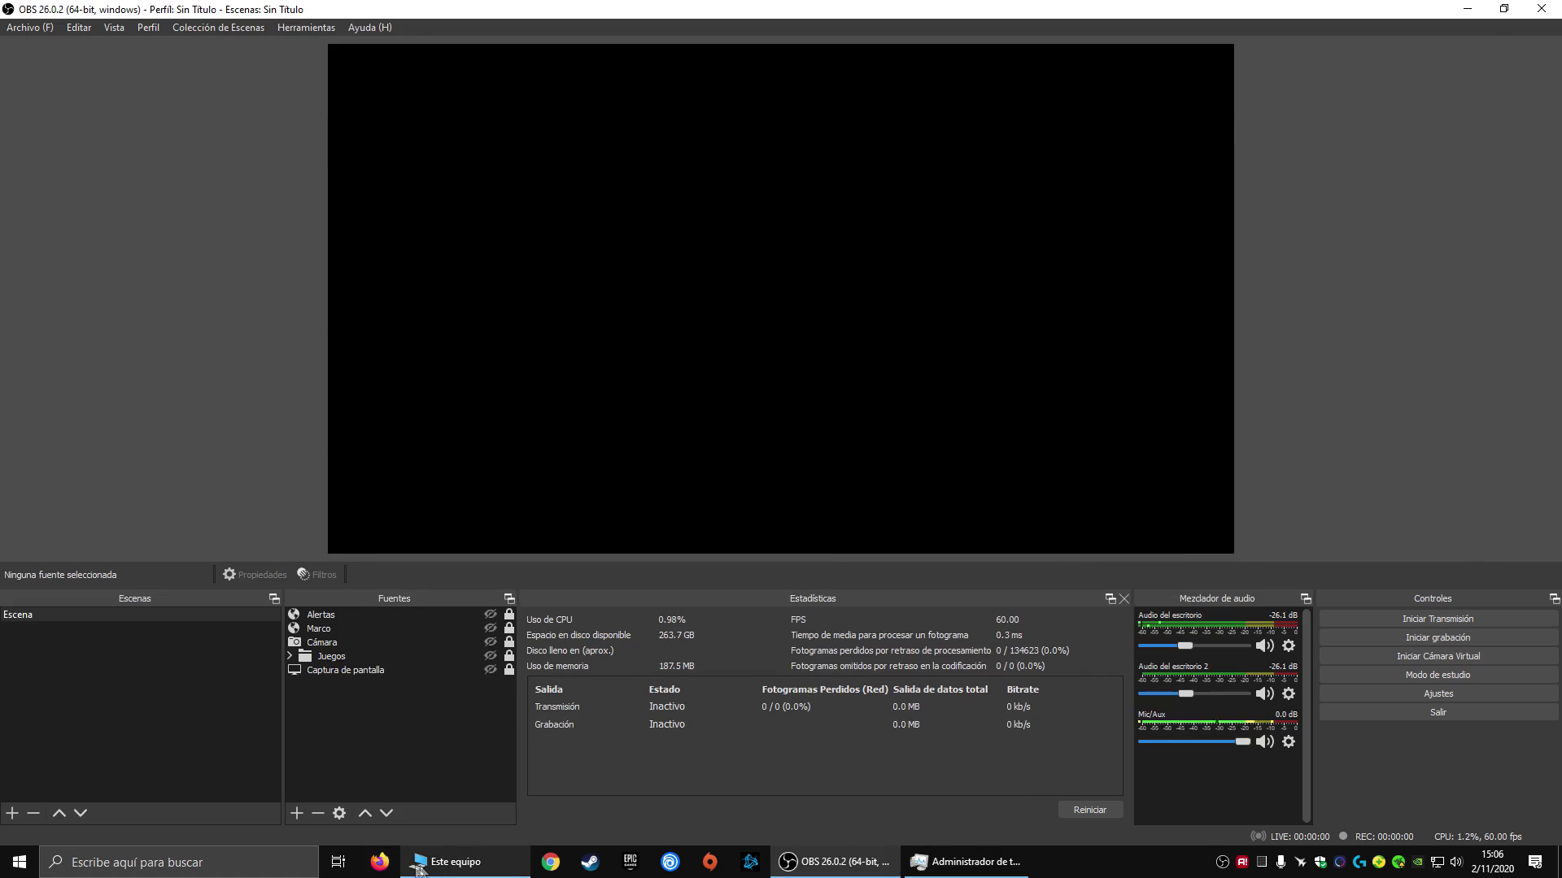
Return to Este equipo in File Explorer and inspect the Disco local (C:) and Respaldo (D:) drives again
{"action": "left_click", "coordinate": [415, 869]}
{"action": "left_click", "coordinate": [275, 326]}
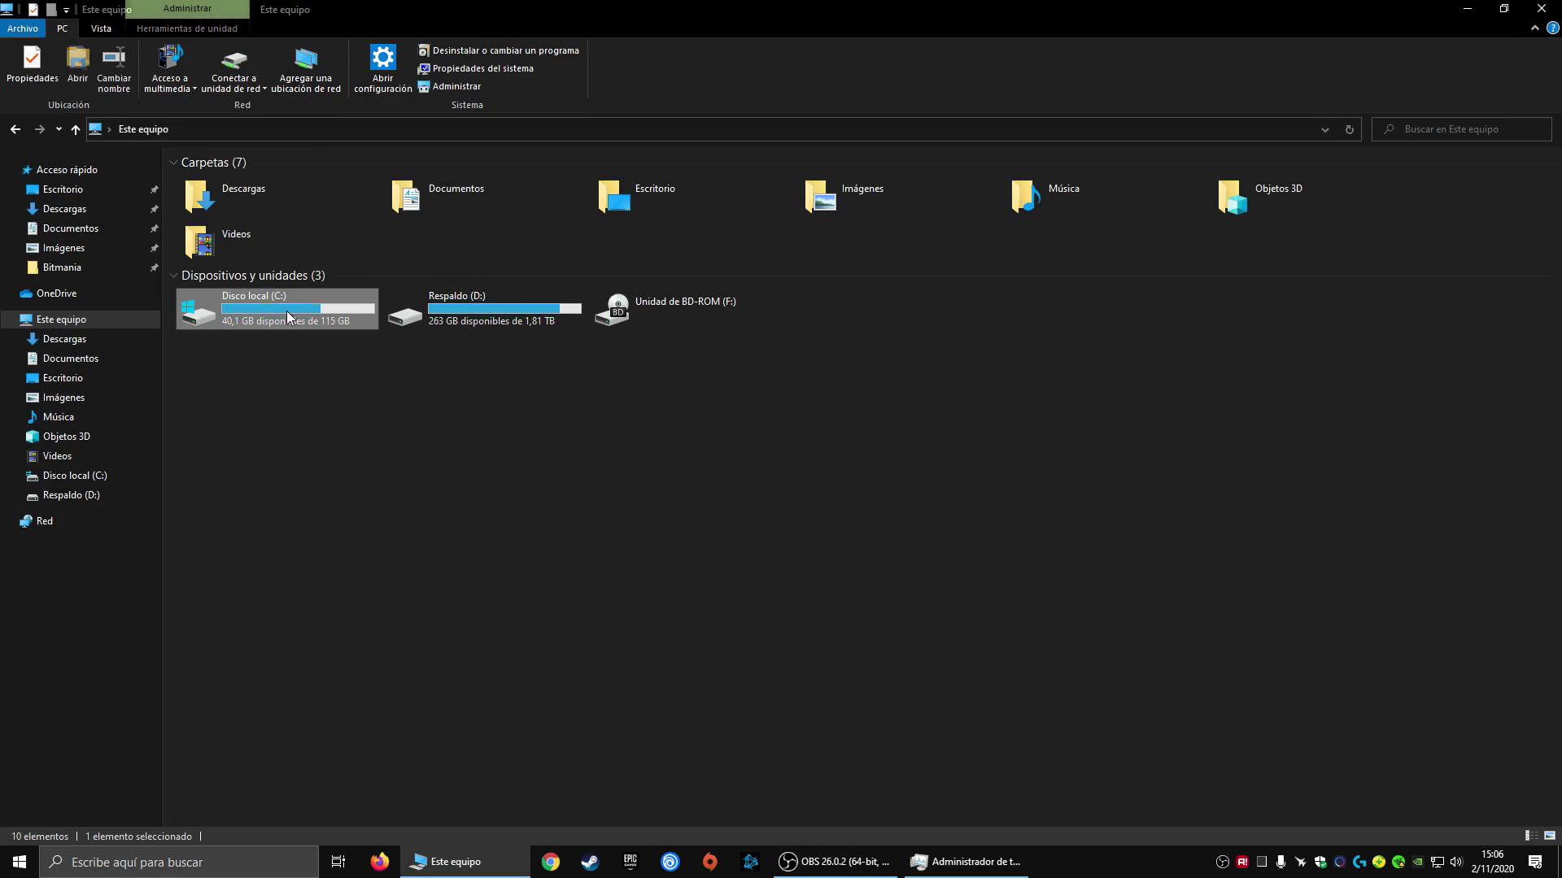
{"action": "left_click", "coordinate": [497, 301]}
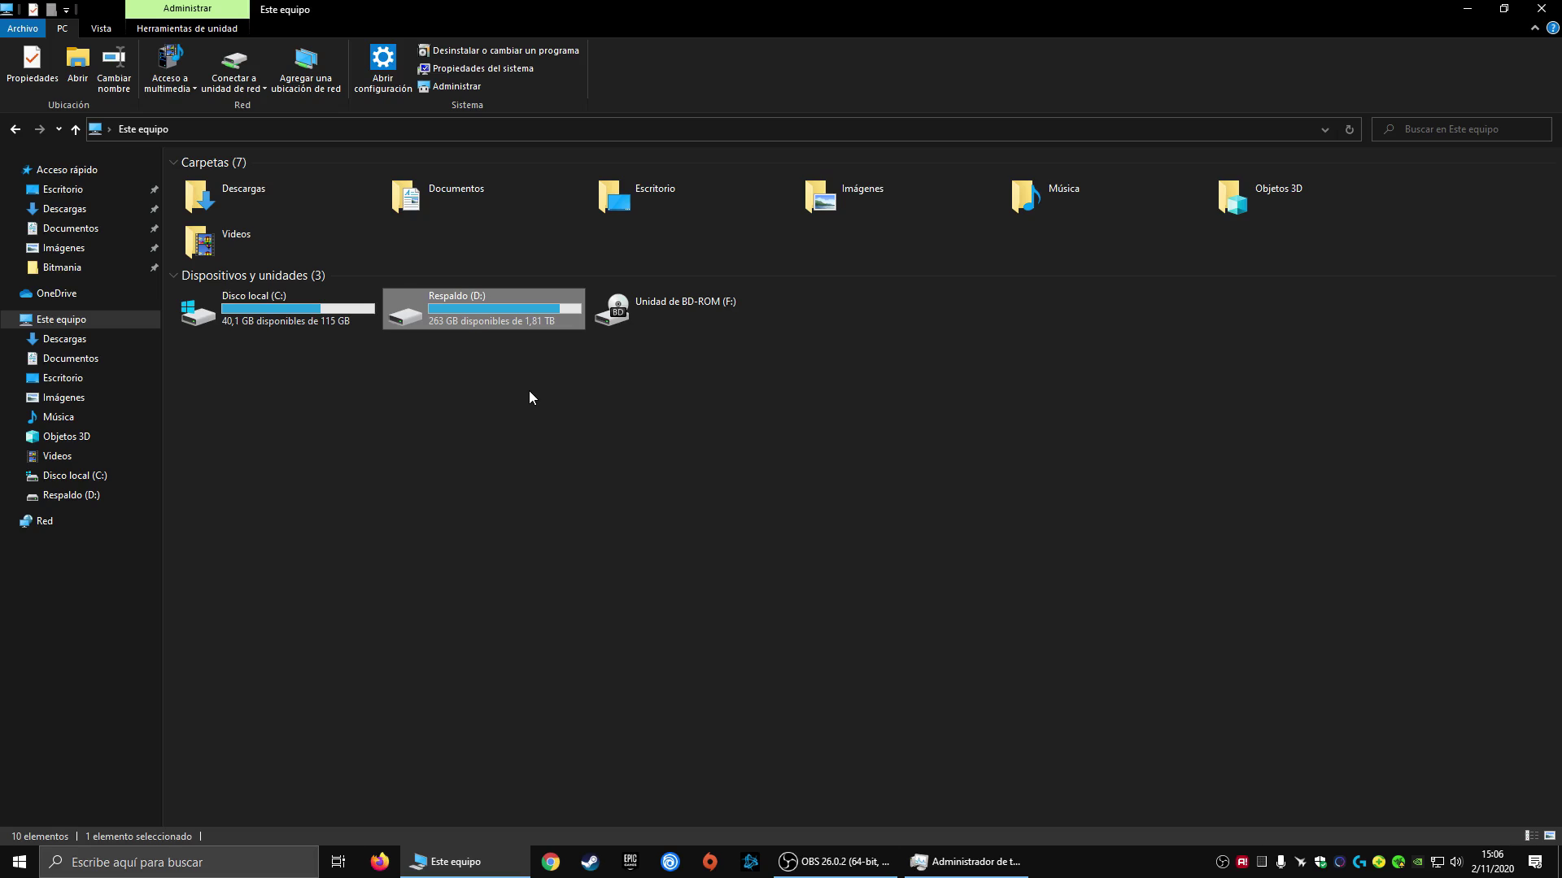
{"action": "left_click", "coordinate": [557, 411]}
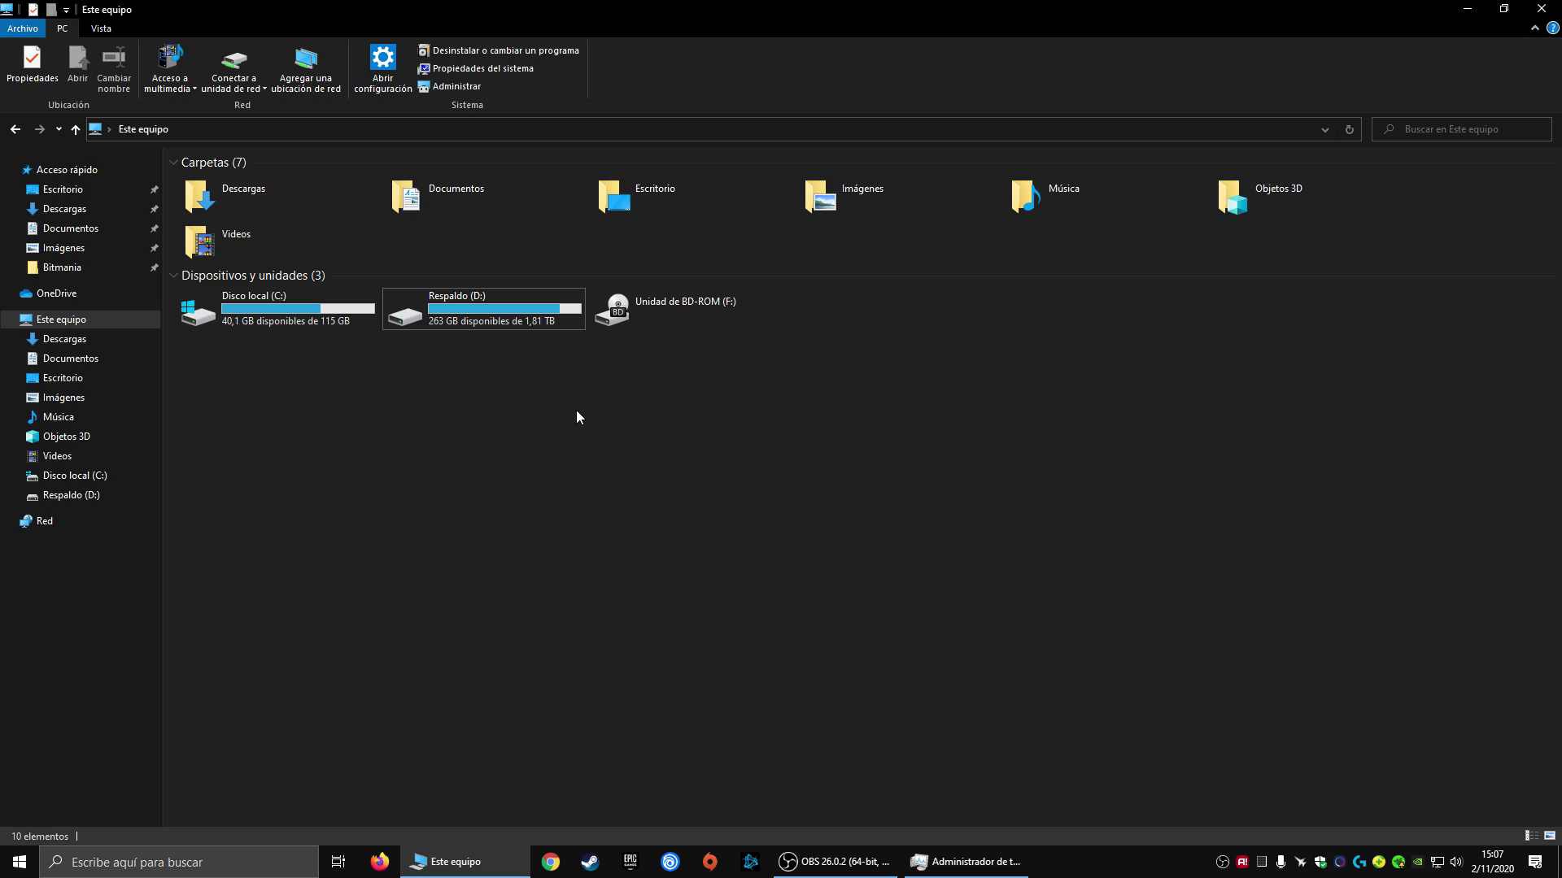
{"action": "key", "text": "Left"}
{"action": "left_click", "coordinate": [378, 448]}
{"action": "left_click", "coordinate": [504, 324]}
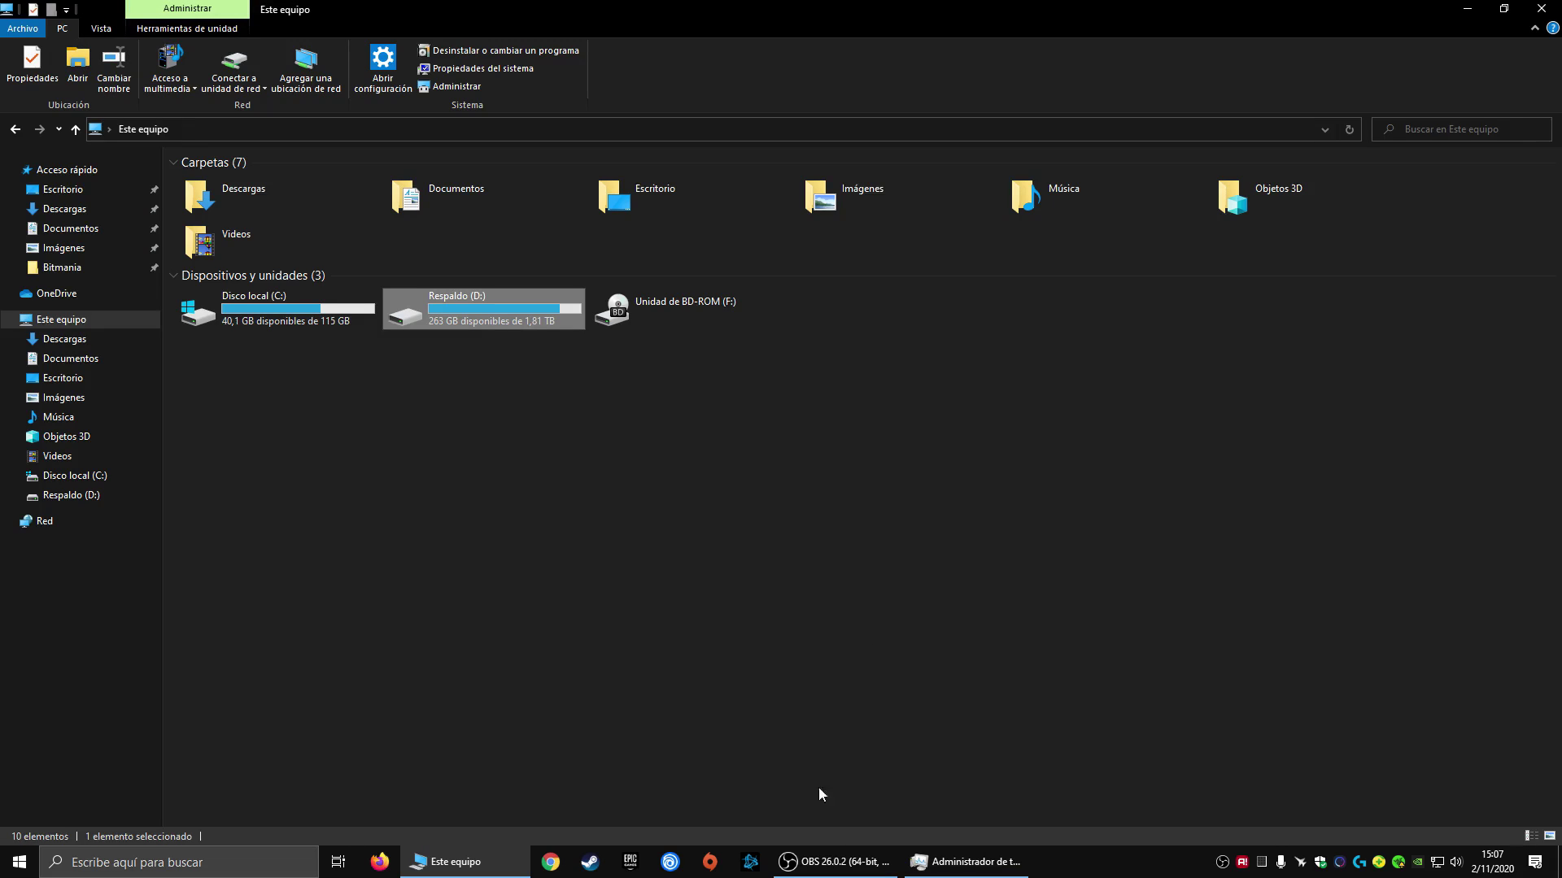
Check resource usage in Task Manager with OBS minimized and with it open, finishing in the OBS window
{"action": "left_click", "coordinate": [840, 861]}
{"action": "left_click", "coordinate": [840, 860]}
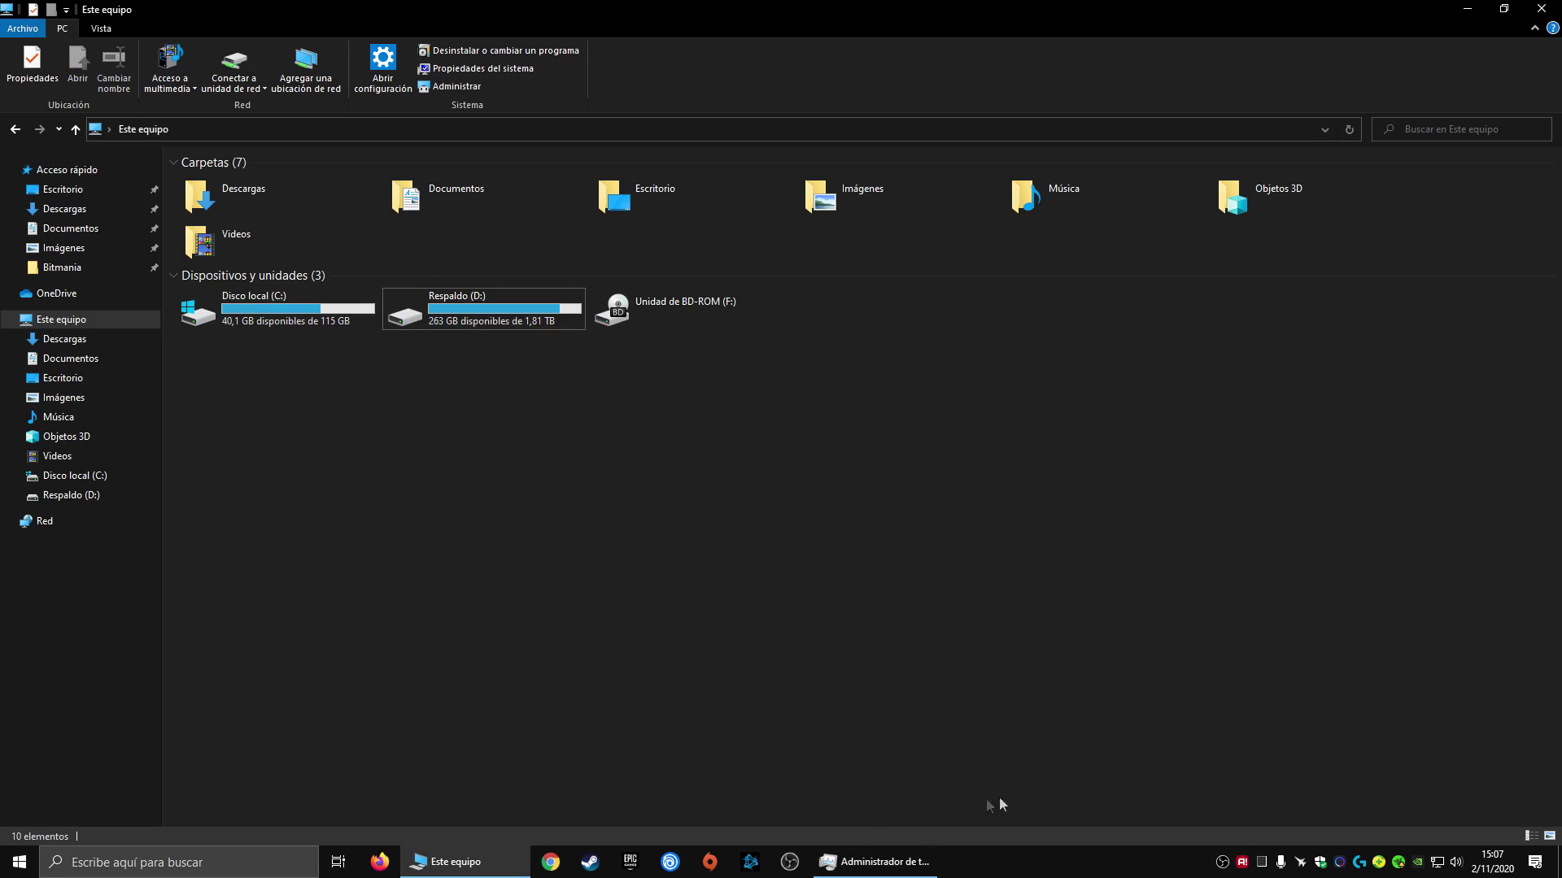
{"action": "left_click", "coordinate": [876, 866]}
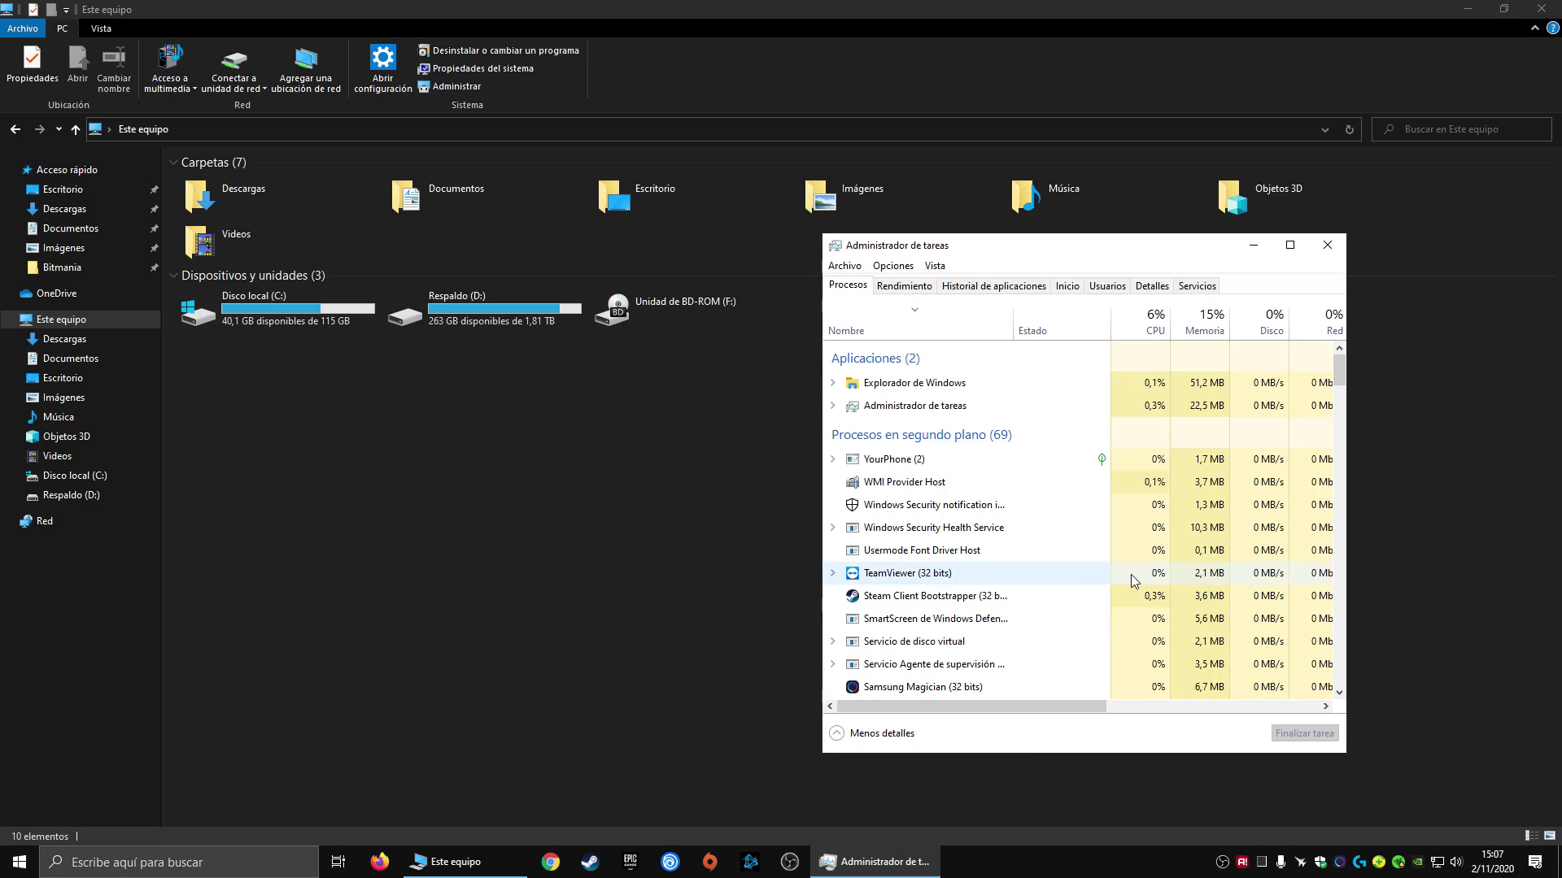
{"action": "left_click", "coordinate": [1253, 245]}
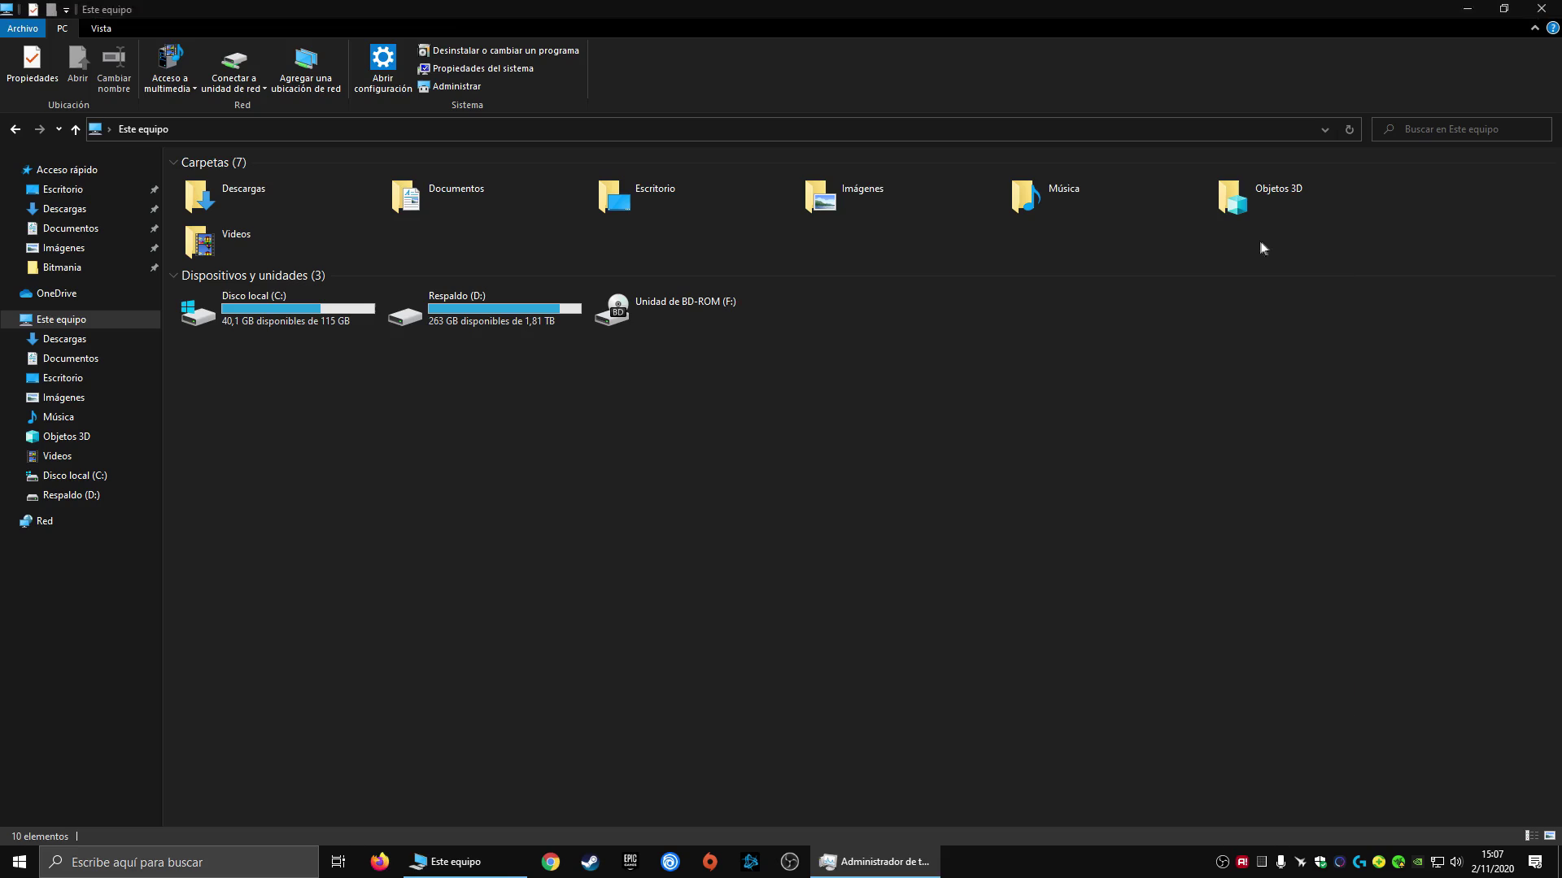
{"action": "left_click", "coordinate": [1222, 861]}
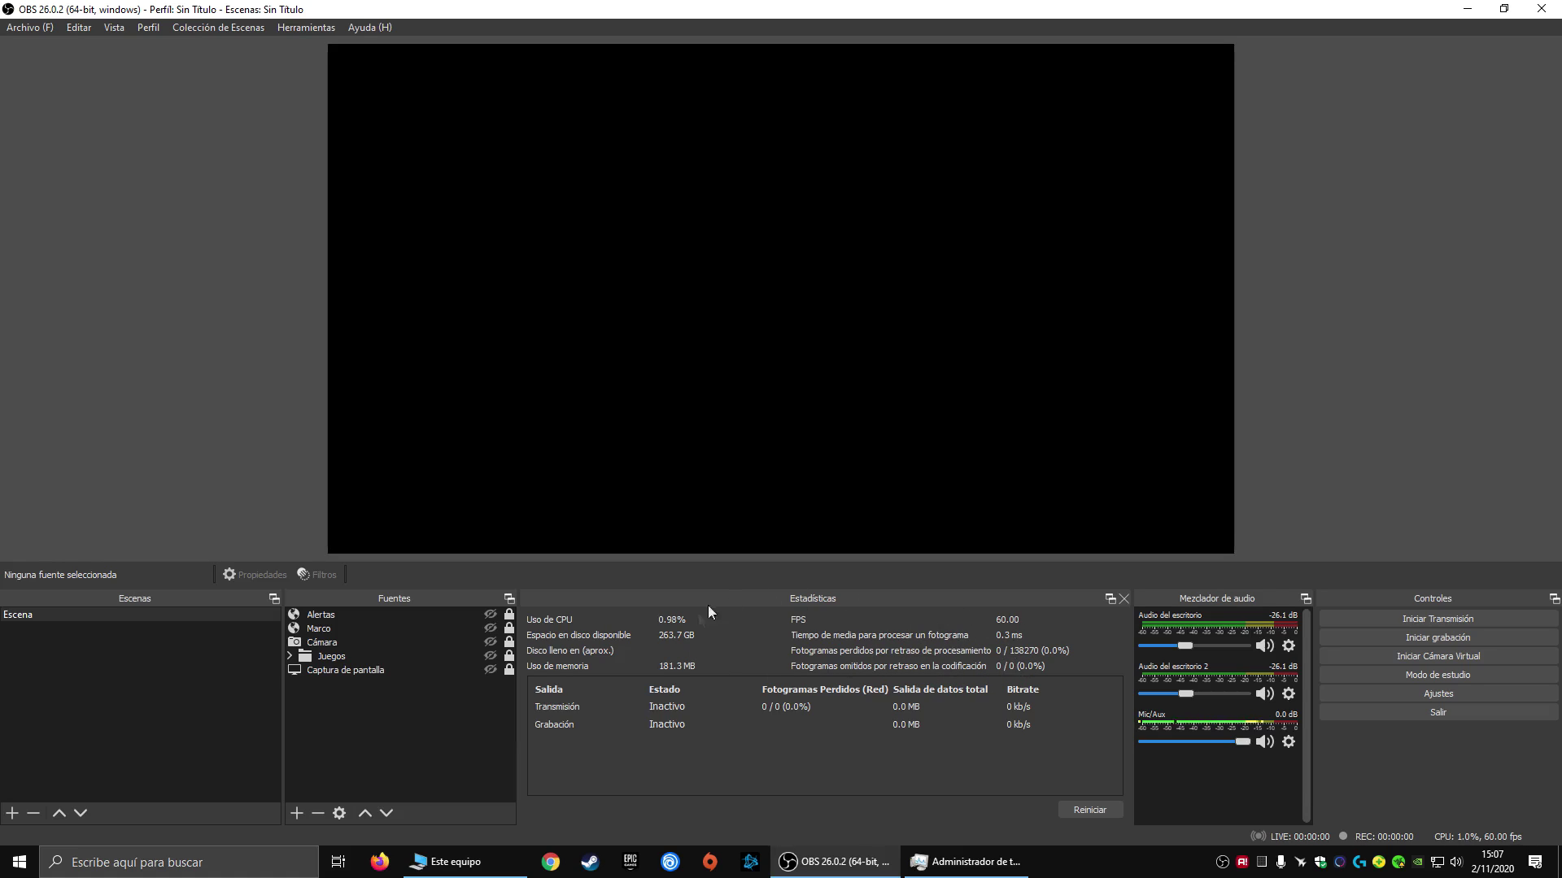
{"action": "left_click", "coordinate": [932, 864]}
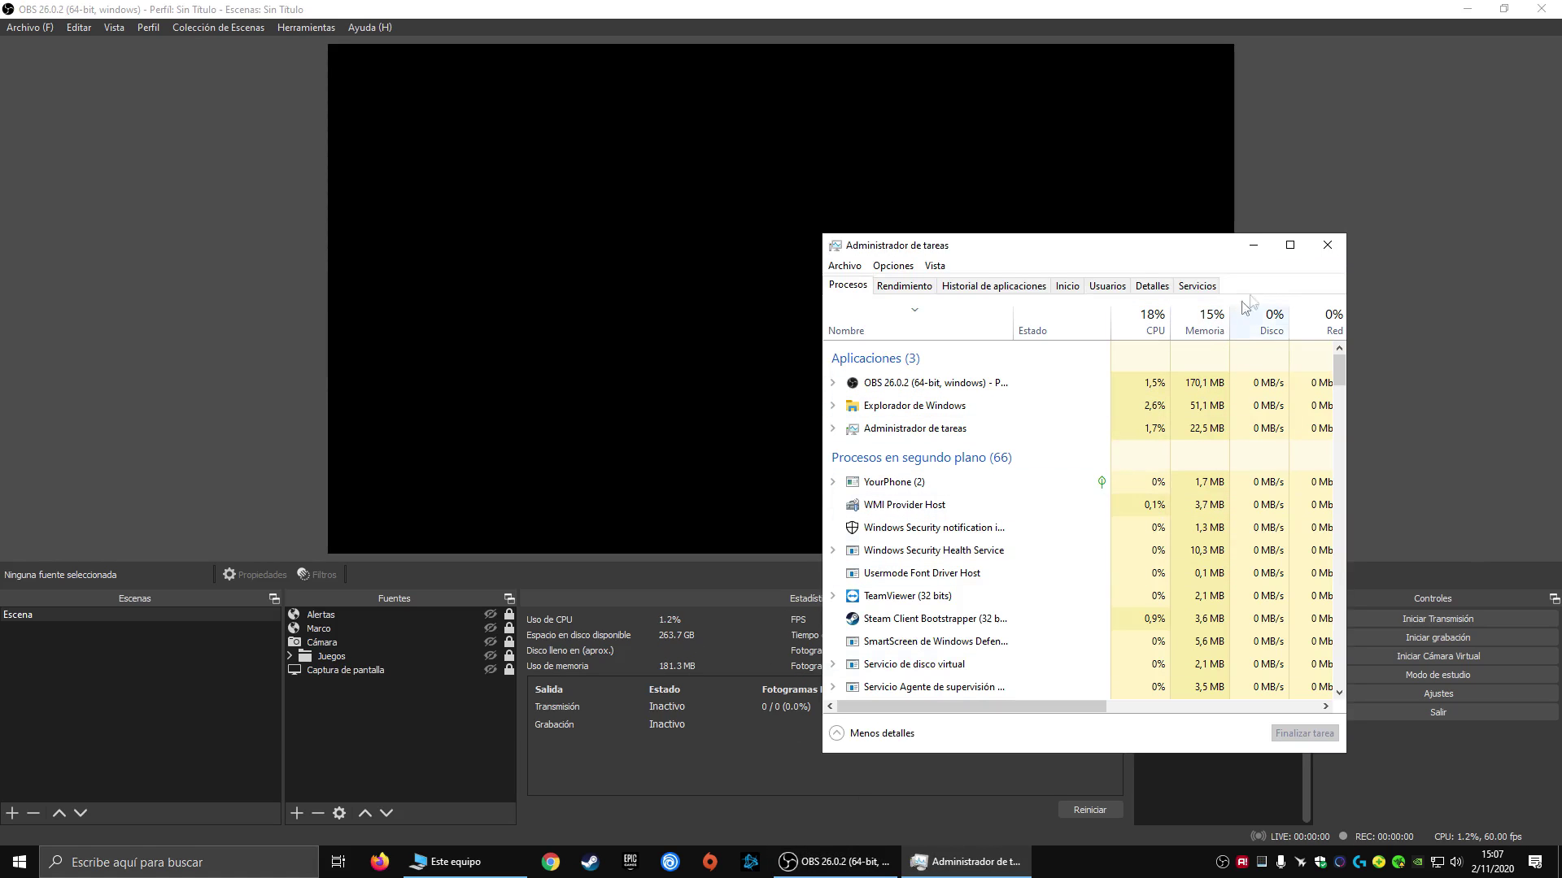
{"action": "left_click", "coordinate": [1254, 245]}
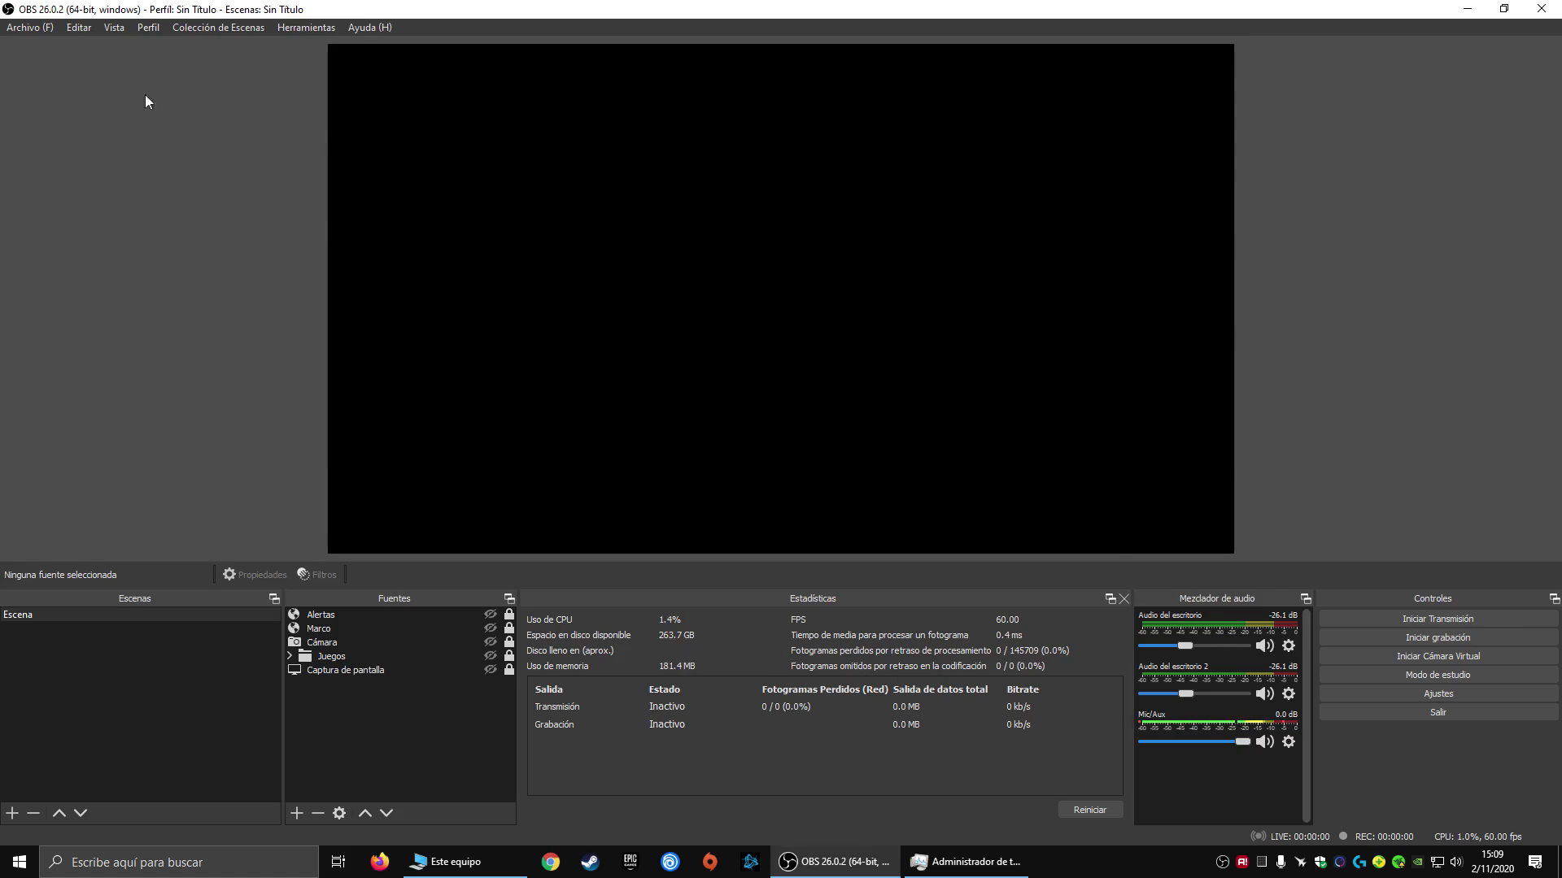
In the OBS output settings, change Modo de salida to Sencillo
{"action": "left_click", "coordinate": [29, 27]}
{"action": "left_click", "coordinate": [62, 90]}
{"action": "left_click", "coordinate": [438, 240]}
{"action": "left_click", "coordinate": [744, 162]}
{"action": "left_click", "coordinate": [744, 180]}
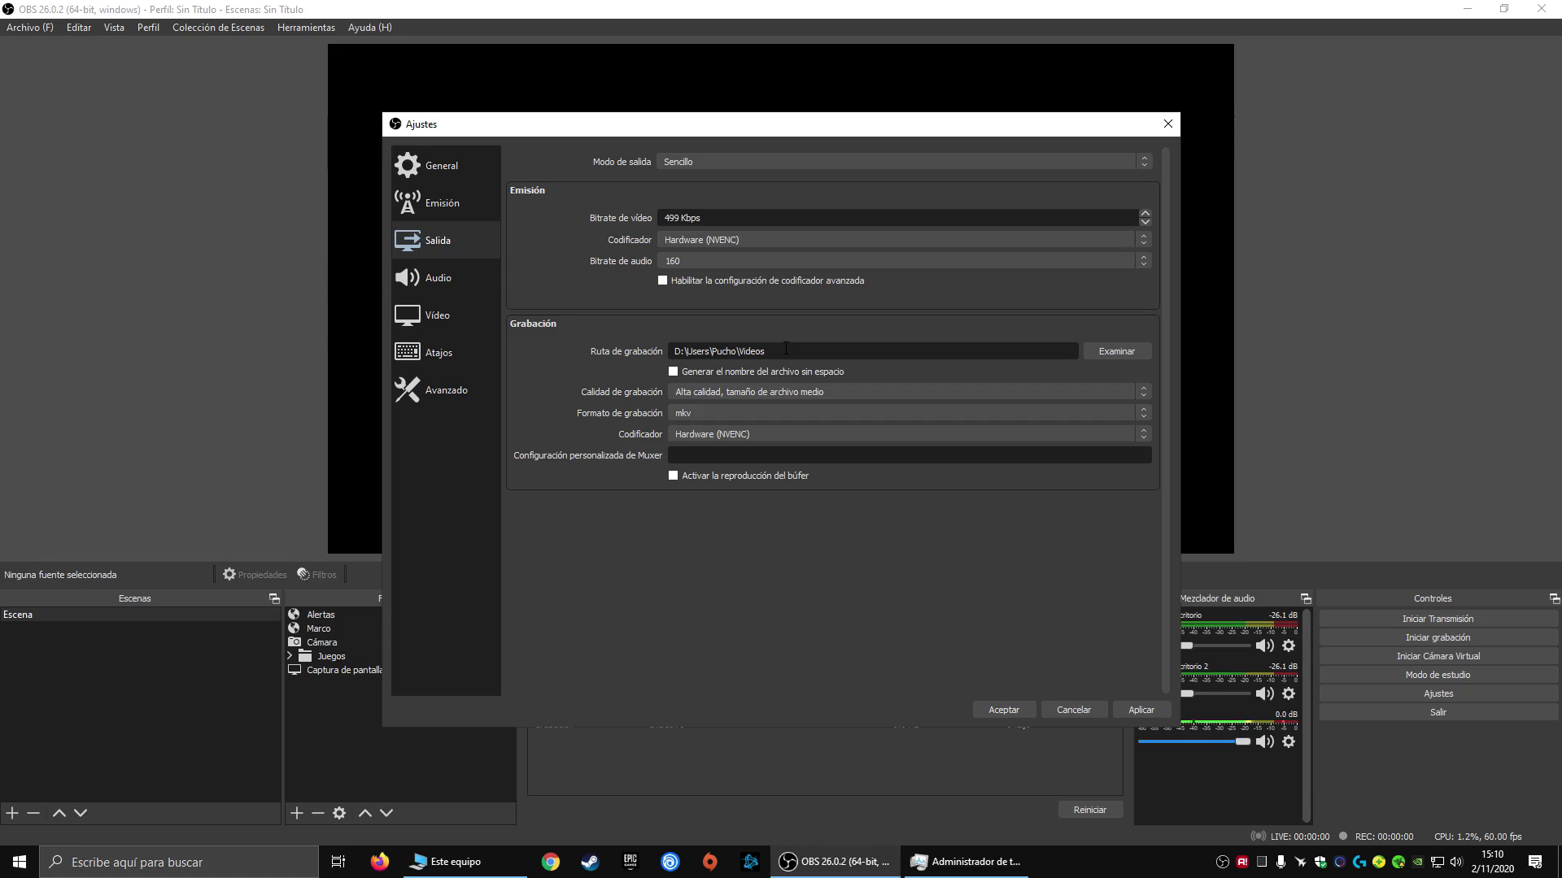
Change Modo de salida to Avanzado and examine the streaming Tasa de bits setting
{"action": "left_click", "coordinate": [727, 161]}
{"action": "left_click", "coordinate": [721, 182]}
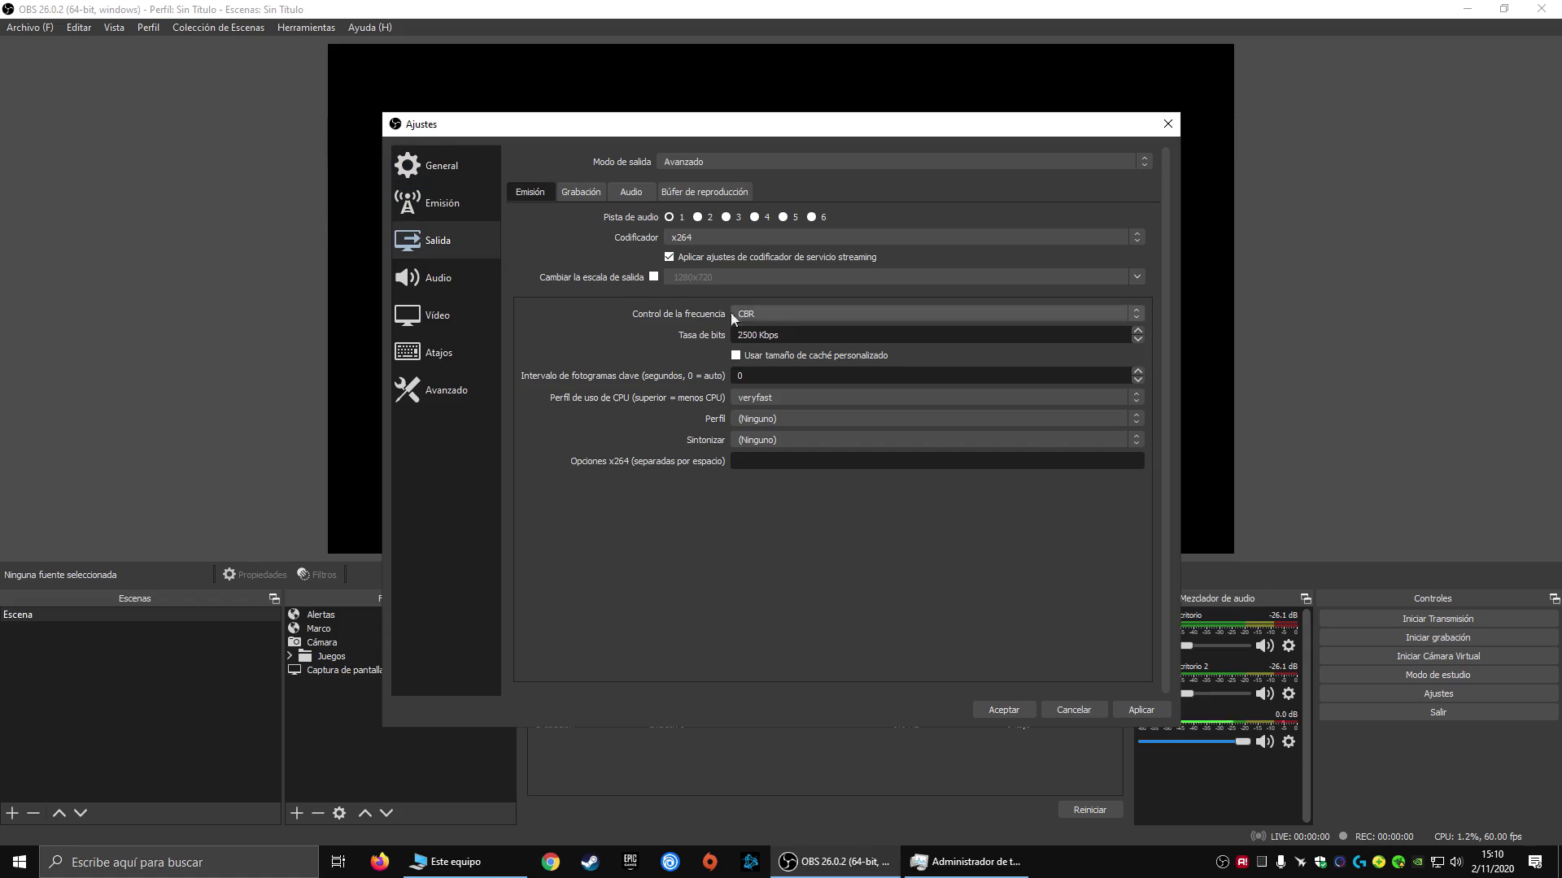
{"action": "left_click_drag", "start_coordinate": [805, 336], "coordinate": [705, 342]}
{"action": "left_click", "coordinate": [821, 336]}
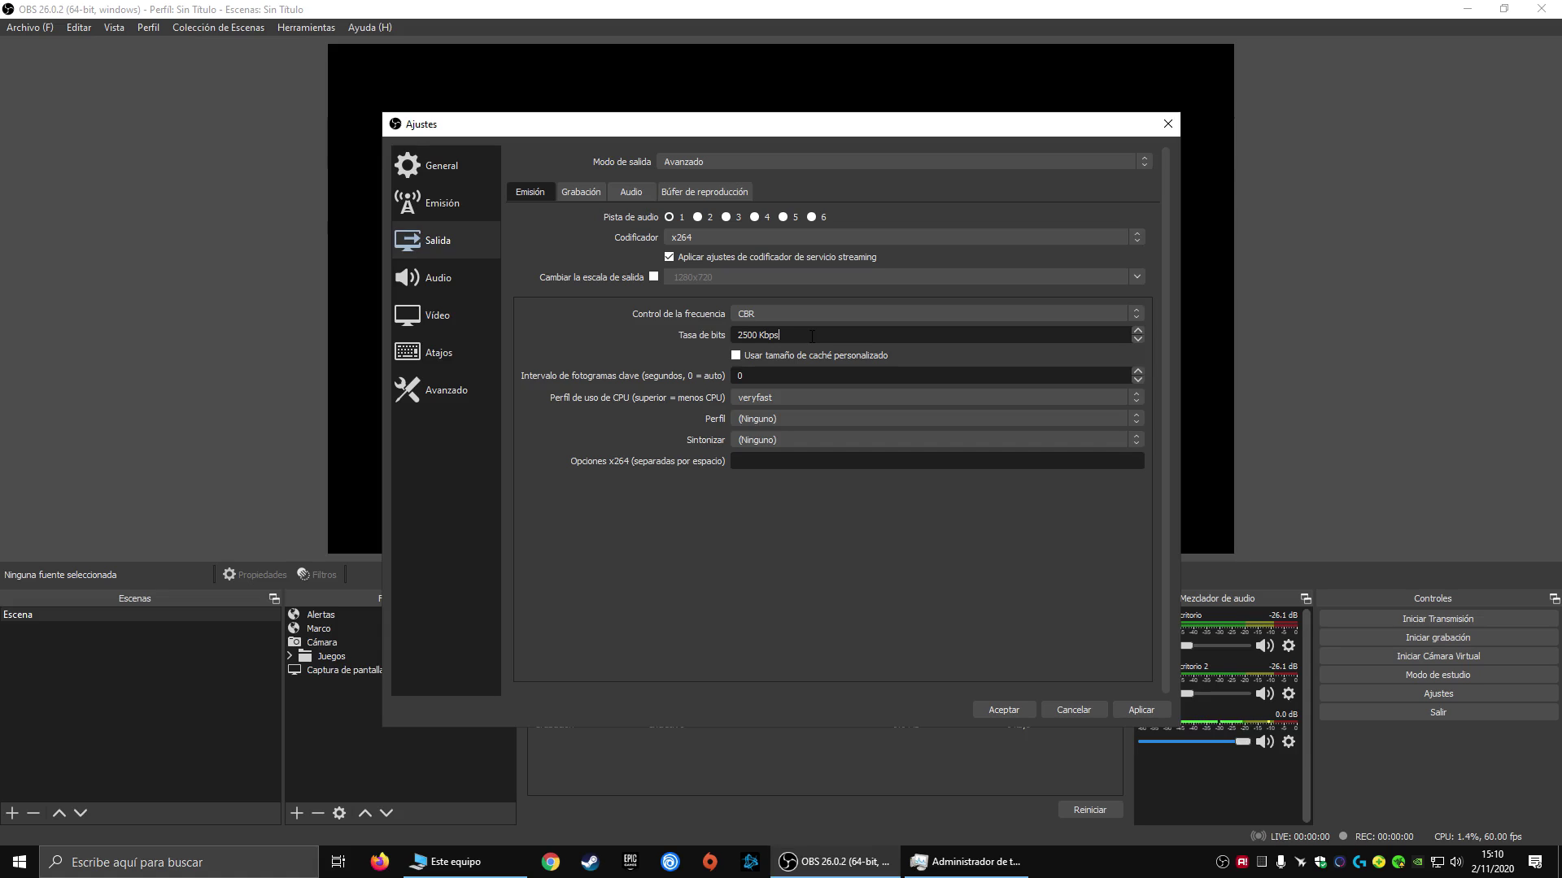
{"action": "left_click_drag", "start_coordinate": [812, 336], "coordinate": [722, 345]}
{"action": "left_click", "coordinate": [795, 332]}
{"action": "left_click_drag", "start_coordinate": [791, 332], "coordinate": [749, 332]}
{"action": "left_click", "coordinate": [752, 328]}
{"action": "left_click", "coordinate": [793, 332]}
Bring up Task Manager and close it, and move the settings window aside to check the Estadísticas panel
{"action": "left_click", "coordinate": [976, 863]}
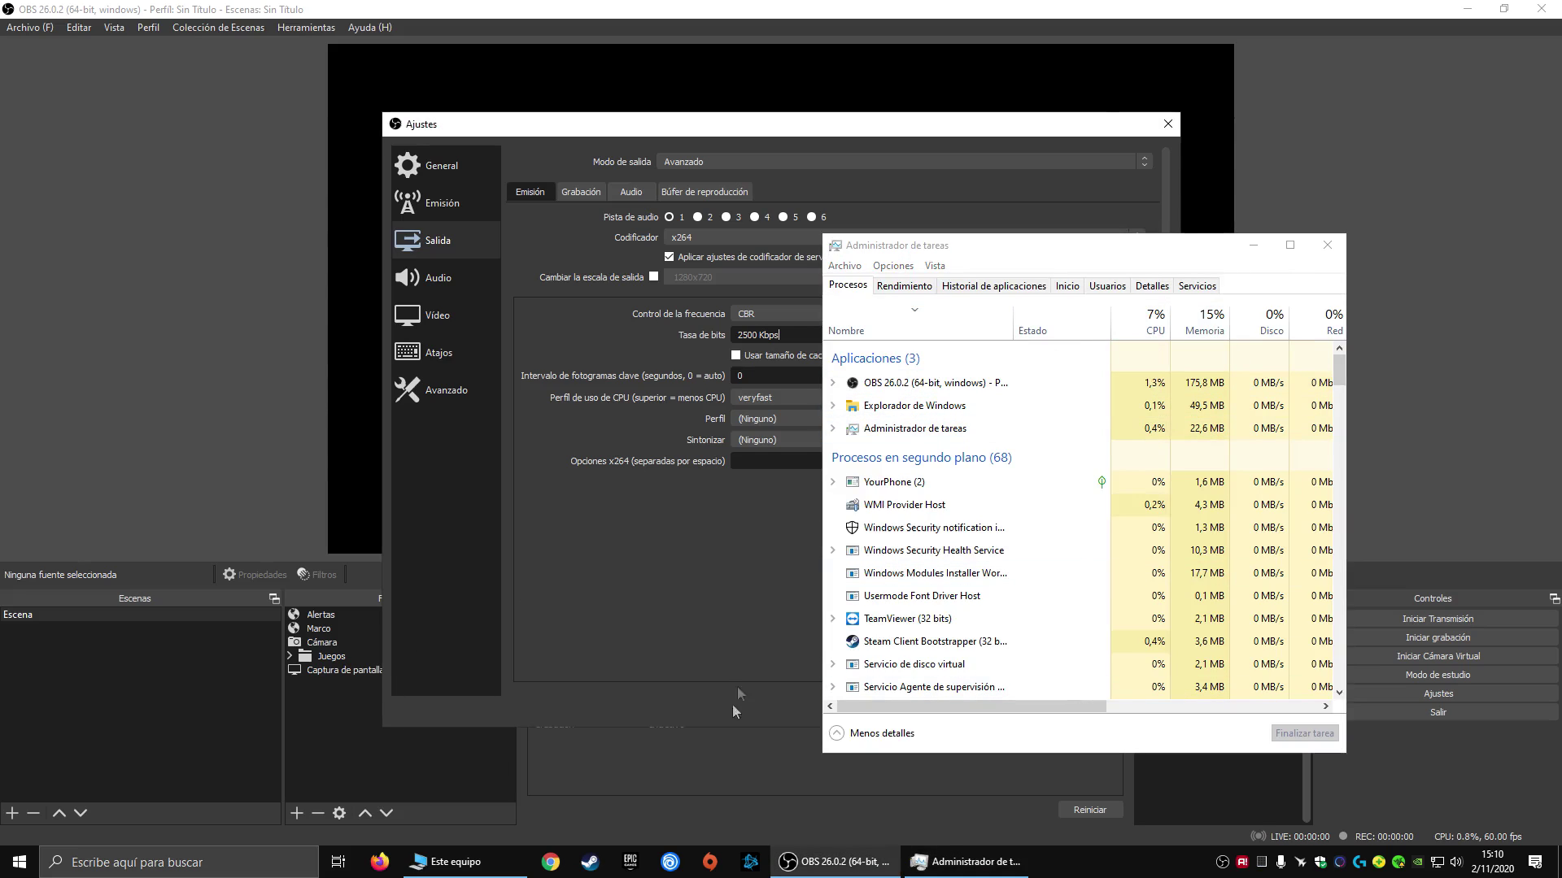
{"action": "left_click", "coordinate": [1326, 245]}
{"action": "left_click_drag", "start_coordinate": [1148, 135], "coordinate": [1460, 121]}
{"action": "left_click_drag", "start_coordinate": [968, 116], "coordinate": [1194, 142]}
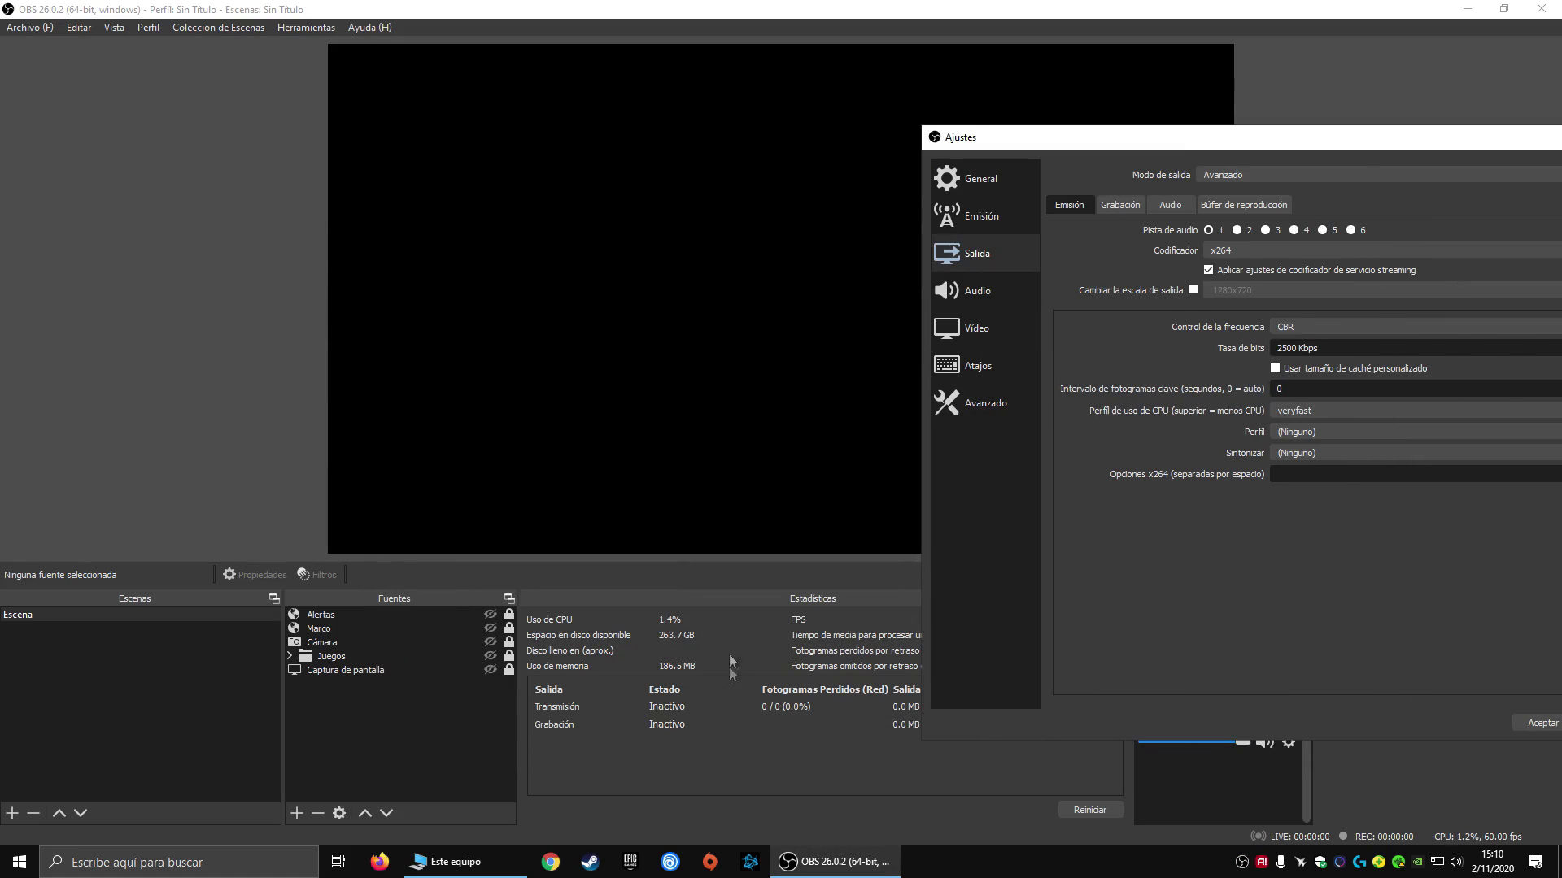
{"action": "left_click_drag", "start_coordinate": [1057, 136], "coordinate": [1359, 445]}
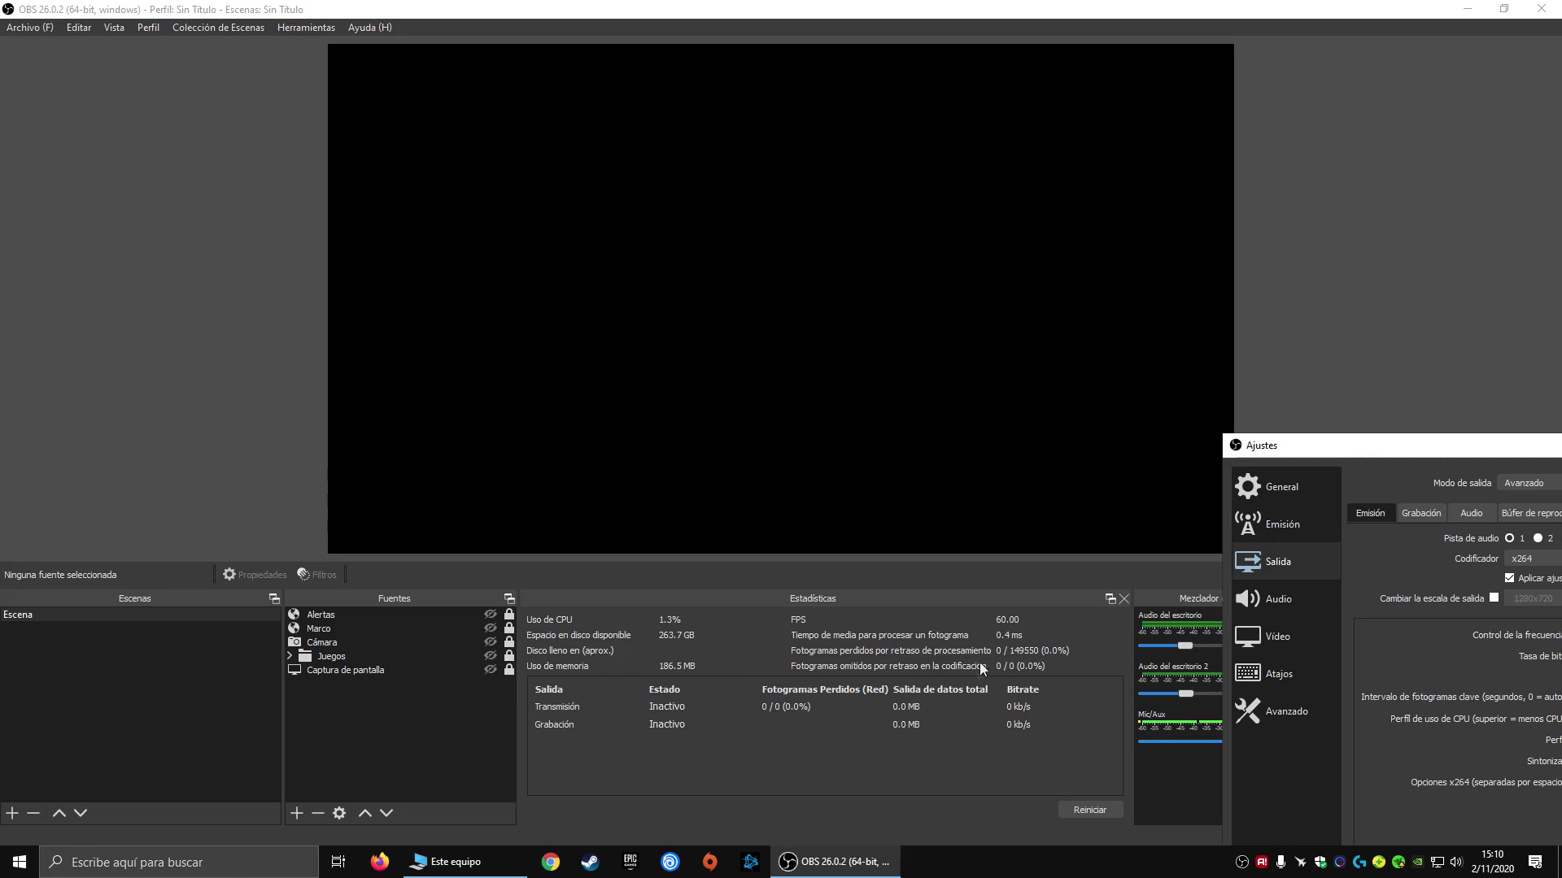
{"action": "left_click_drag", "start_coordinate": [1379, 454], "coordinate": [594, 130]}
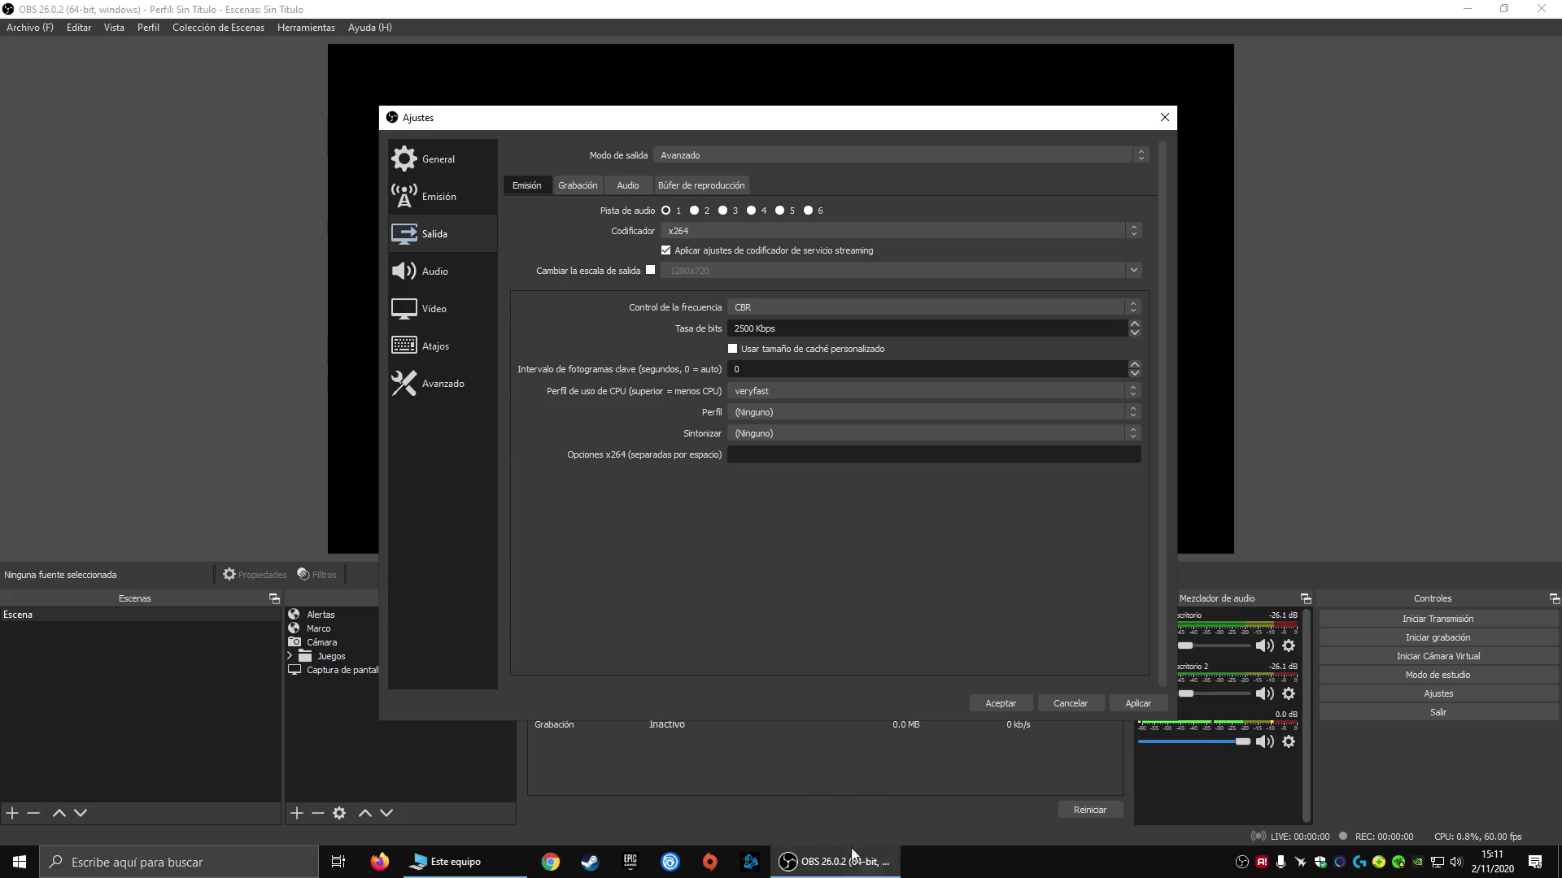
Review the output resolution options in the video settings and keep the common FPS value at 60
{"action": "left_click", "coordinate": [788, 324]}
{"action": "left_click_drag", "start_coordinate": [795, 117], "coordinate": [1179, 133]}
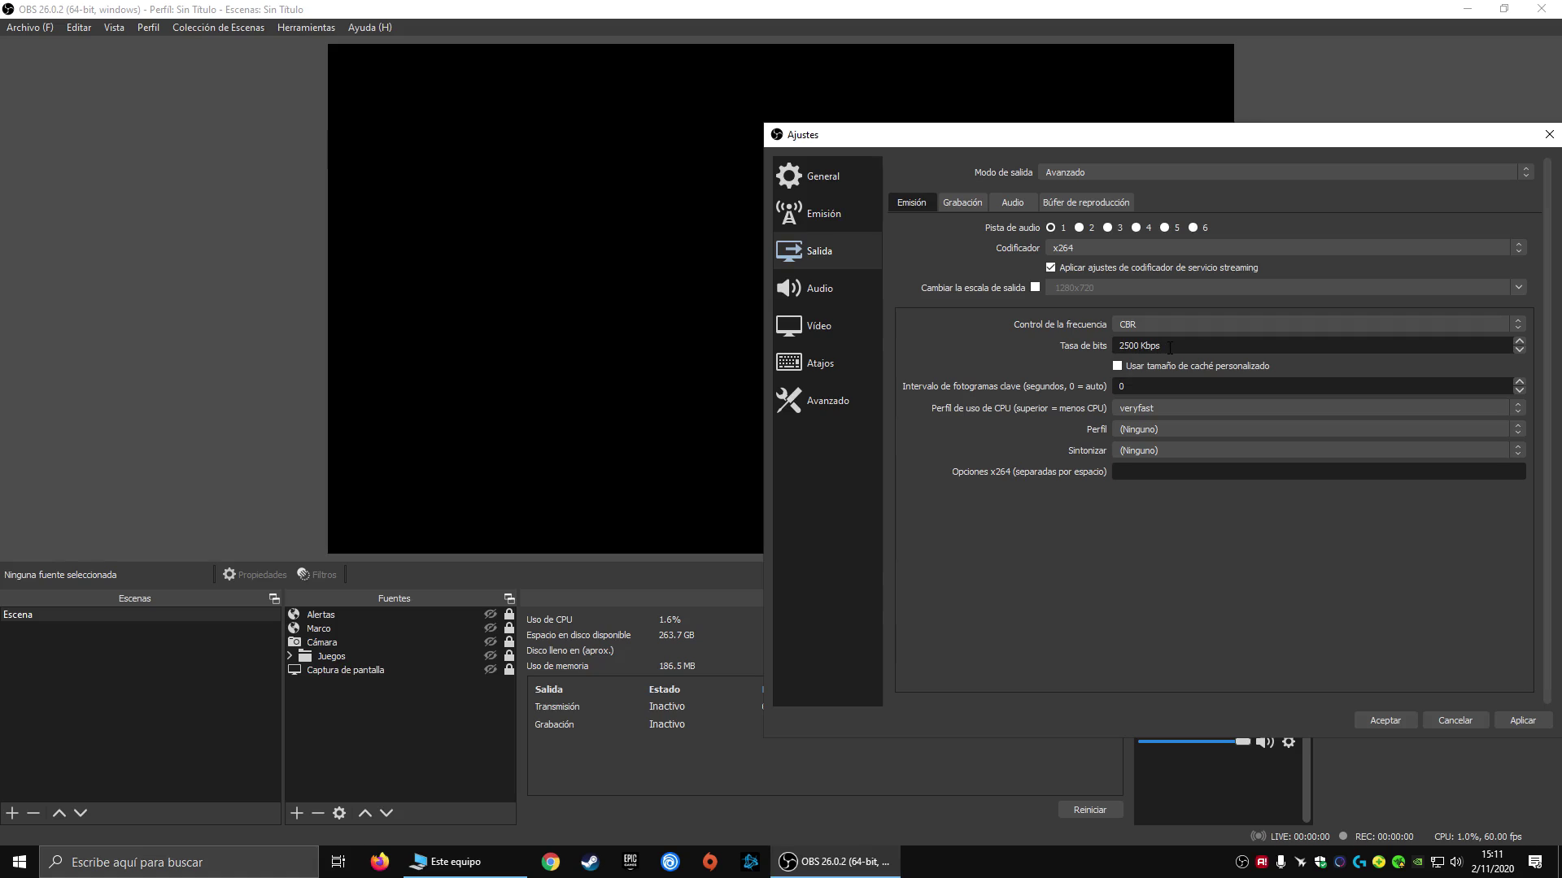
{"action": "left_click", "coordinate": [832, 321]}
{"action": "left_click_drag", "start_coordinate": [1094, 154], "coordinate": [1054, 148]}
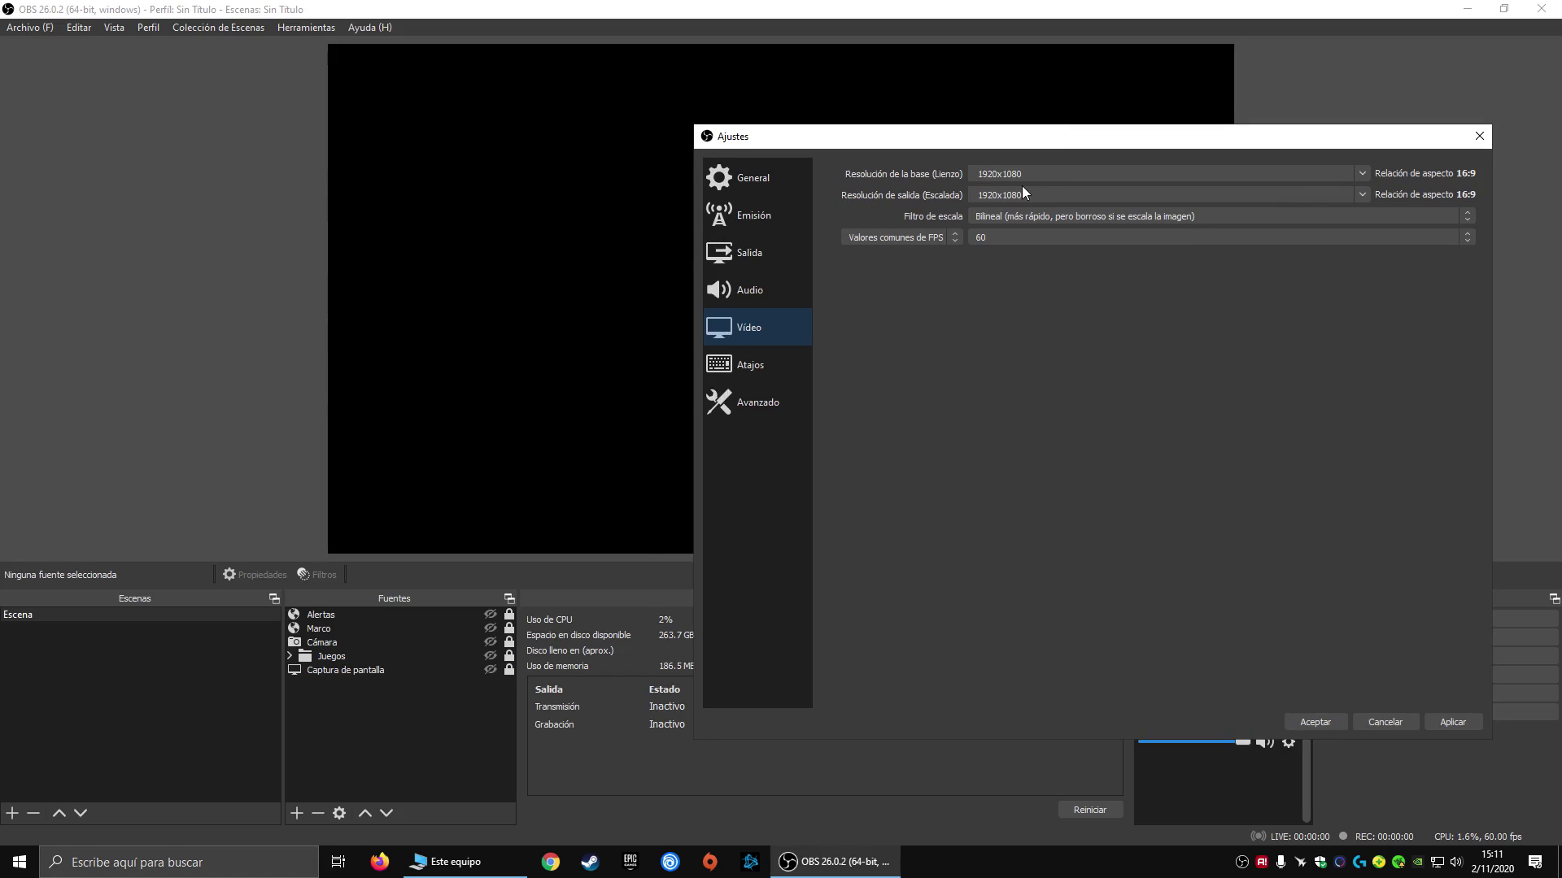
{"action": "left_click", "coordinate": [1021, 188]}
{"action": "left_click", "coordinate": [1359, 195]}
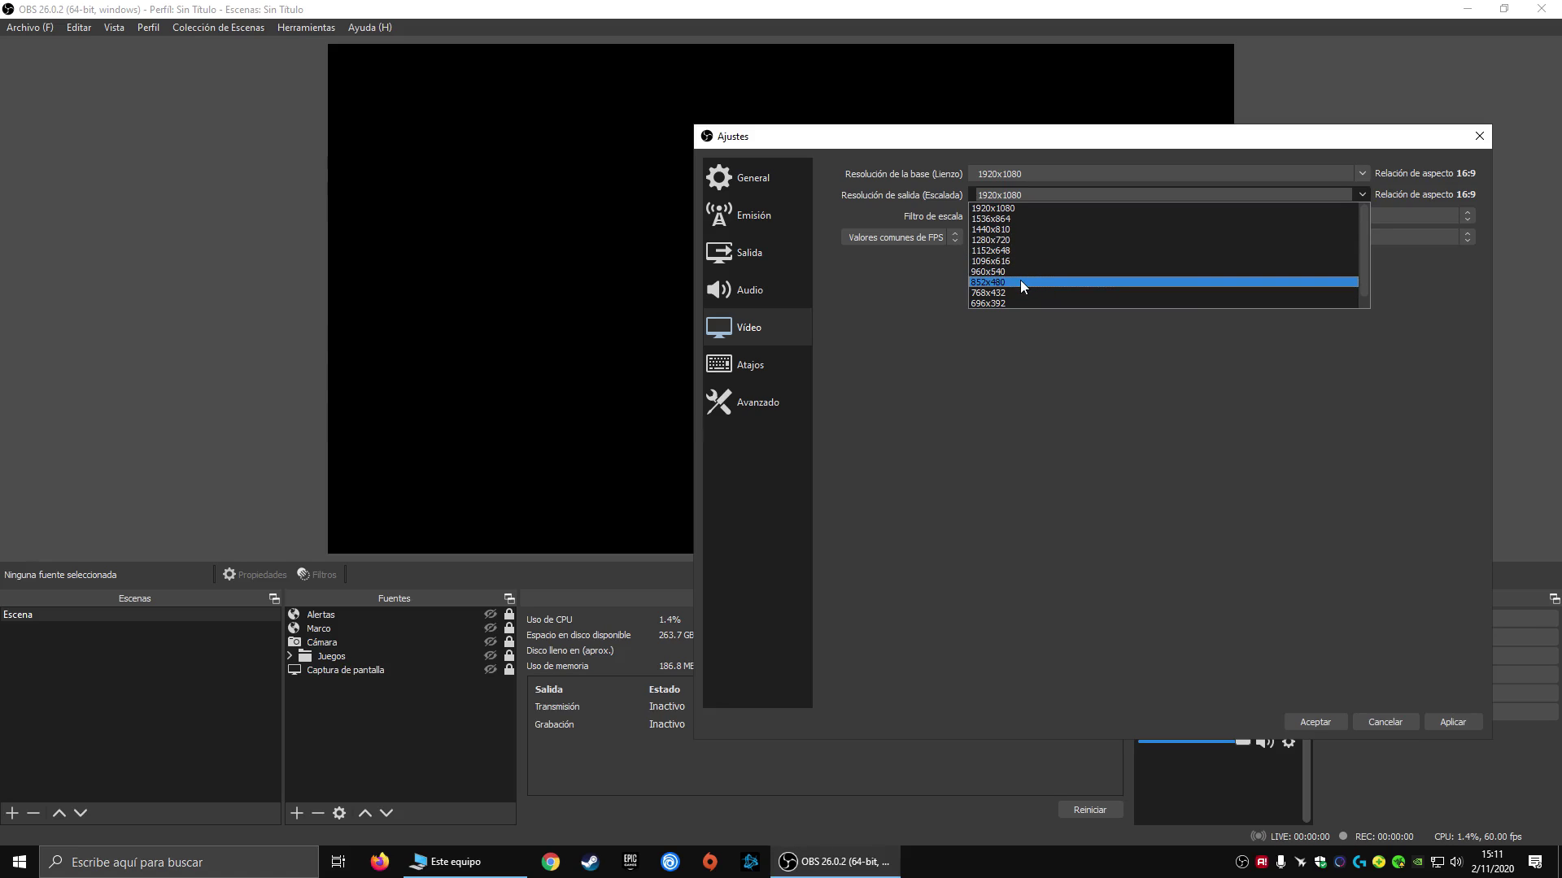
{"action": "left_click", "coordinate": [1405, 361]}
{"action": "left_click", "coordinate": [1047, 235]}
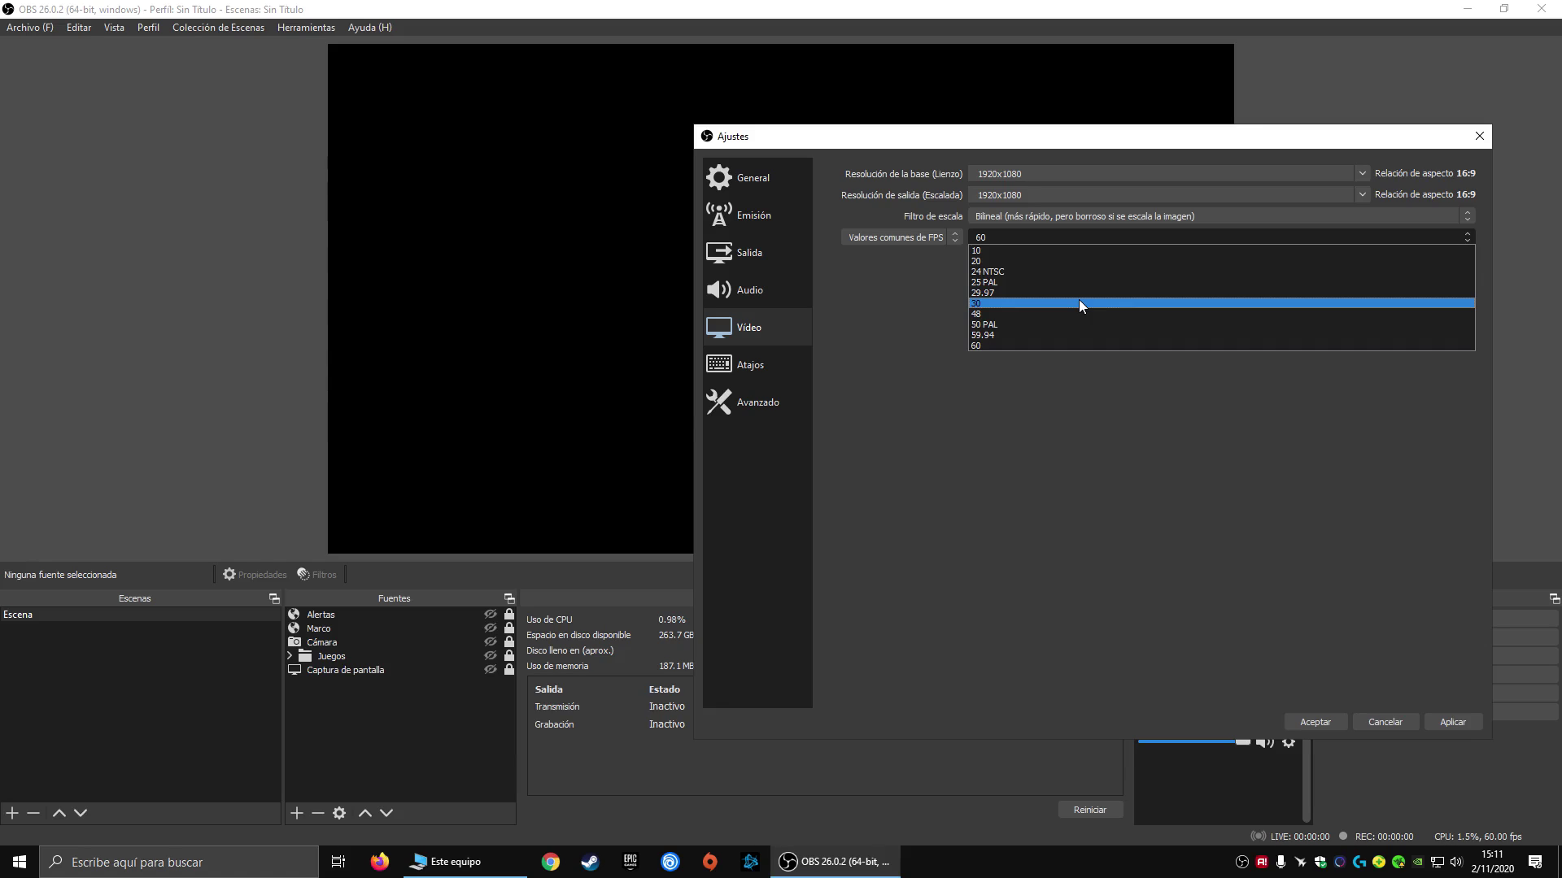
{"action": "left_click", "coordinate": [1058, 346]}
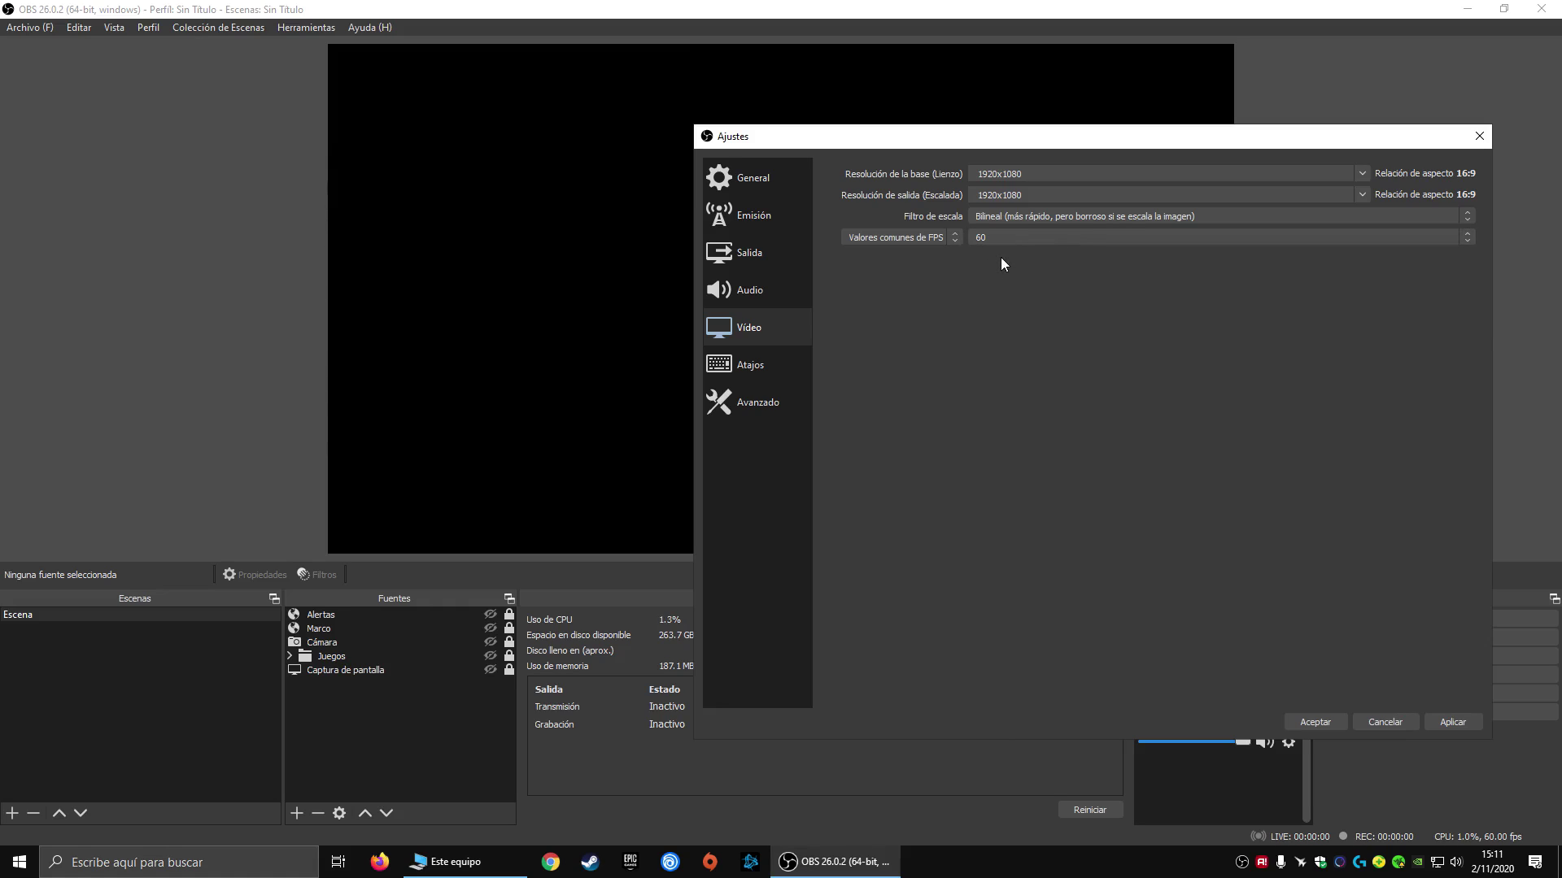
Compare the NVIDIA NVENC H.264 (new) and x264 streaming encoders in the output settings, including the x264 CPU usage presets
{"action": "left_click", "coordinate": [763, 248]}
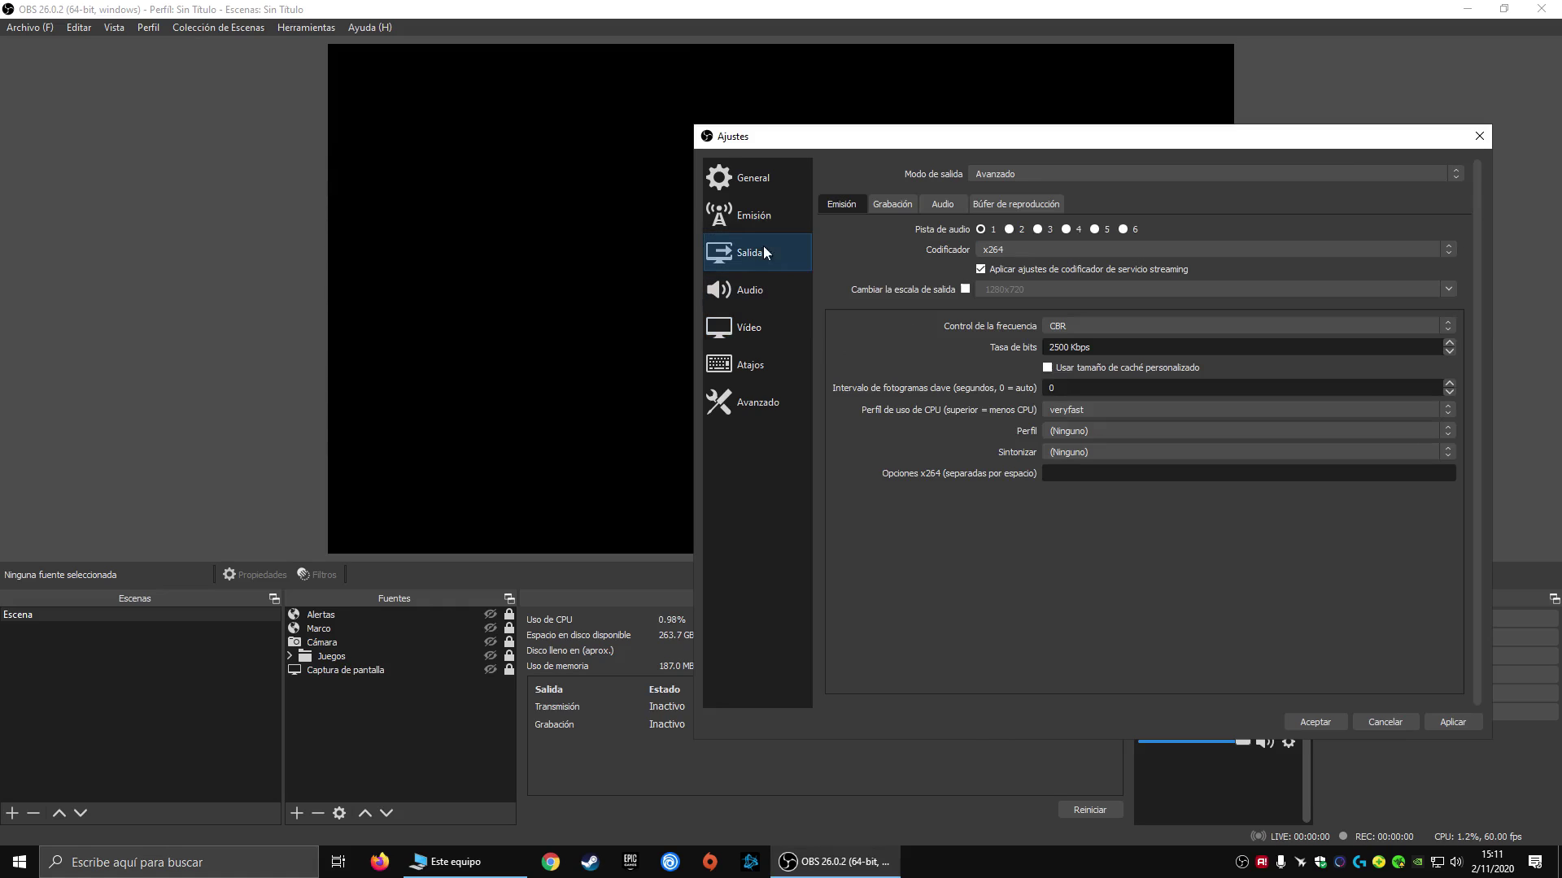
{"action": "left_click", "coordinate": [1116, 247]}
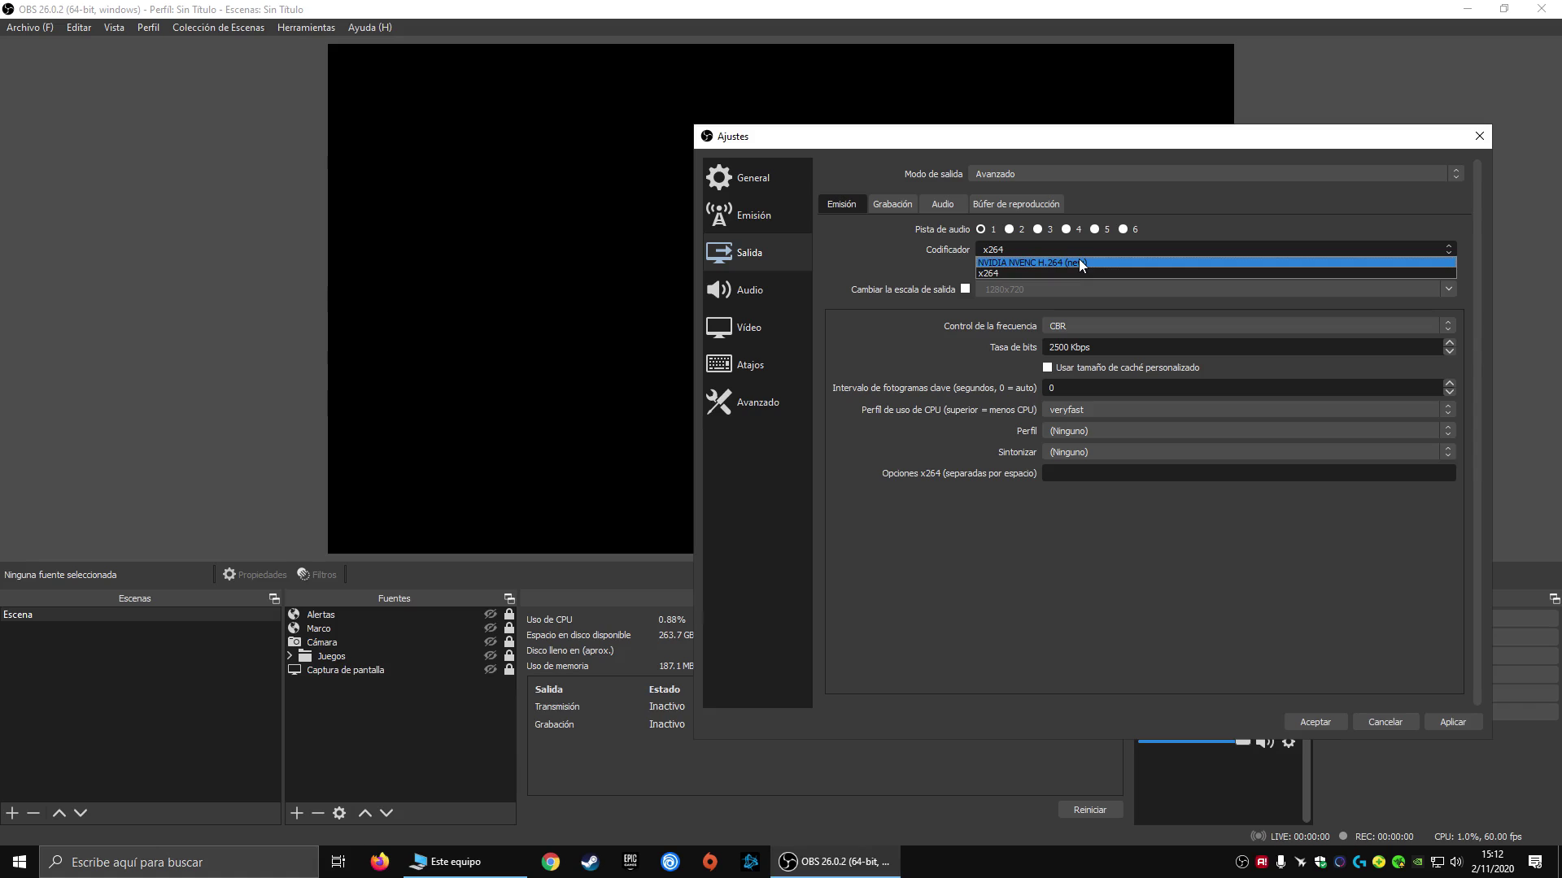
{"action": "left_click", "coordinate": [1081, 257]}
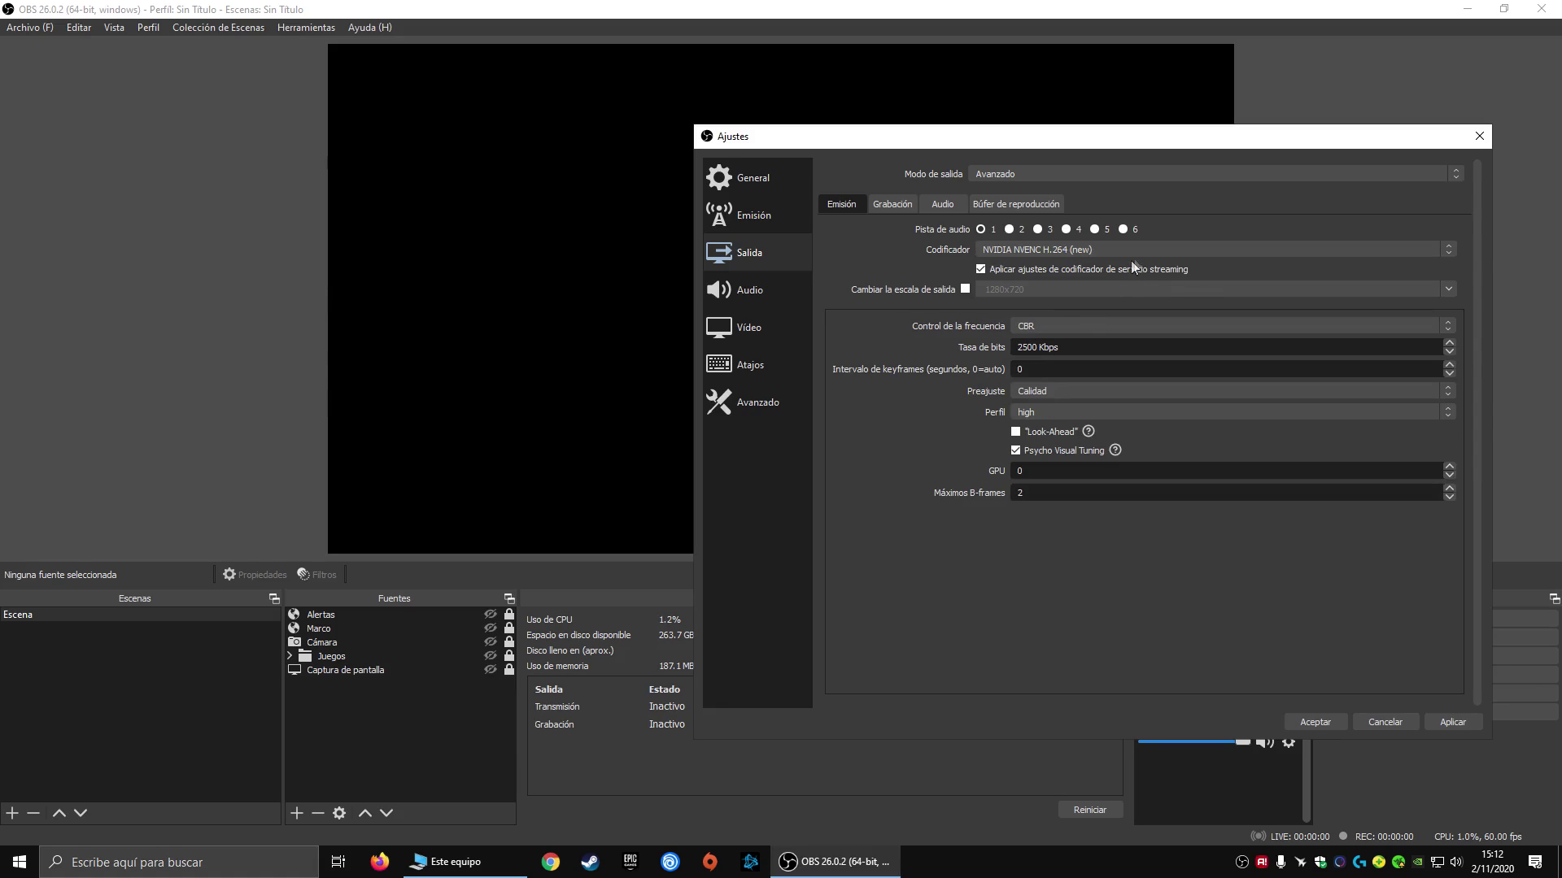
{"action": "left_click", "coordinate": [1078, 252]}
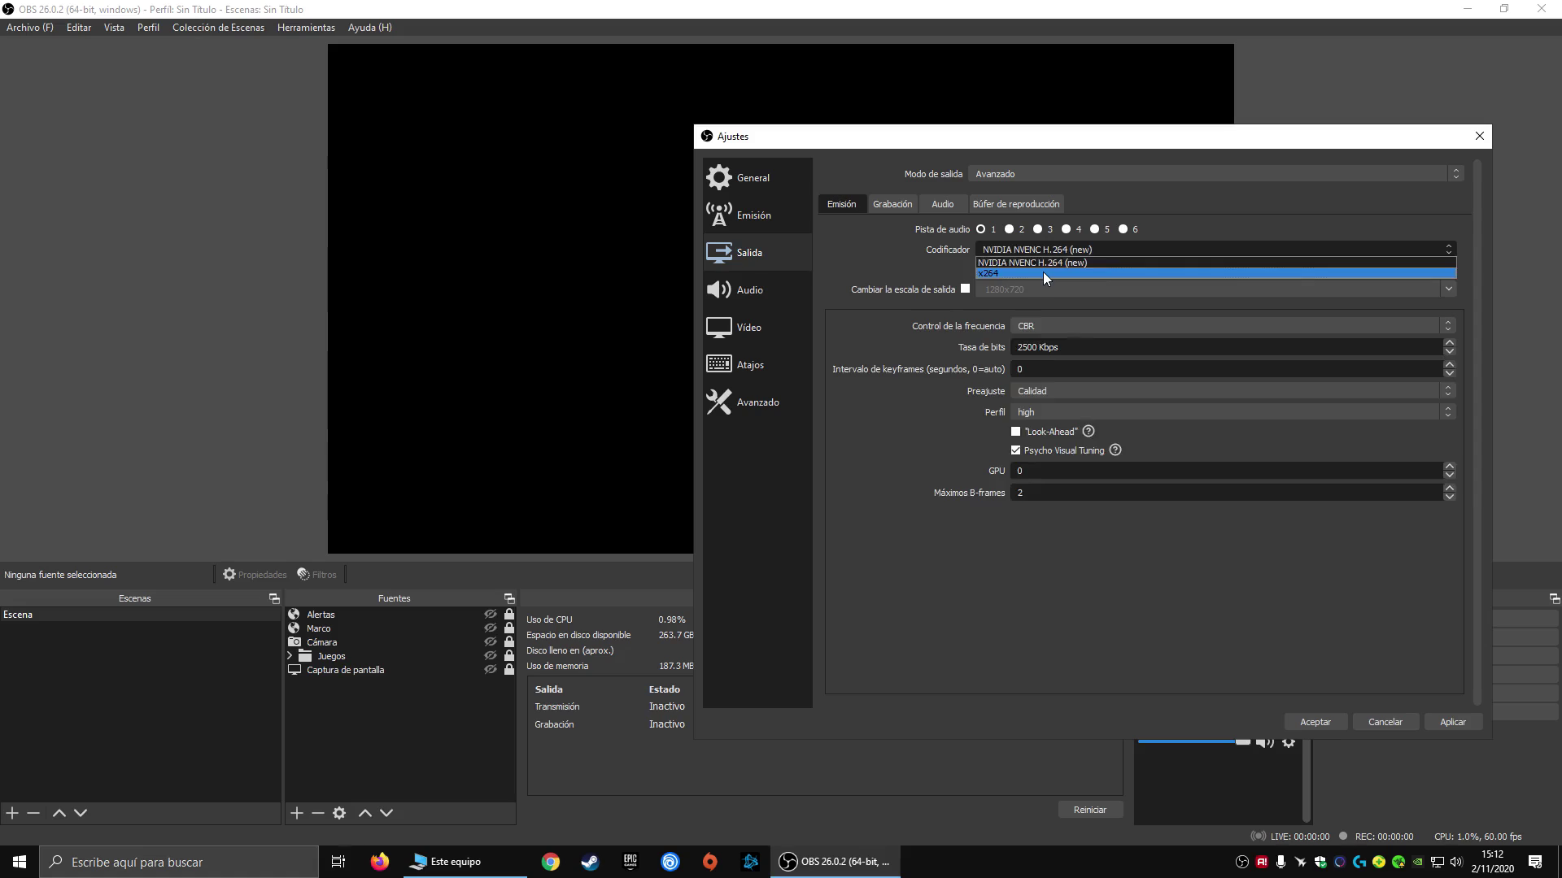
{"action": "left_click", "coordinate": [1043, 271]}
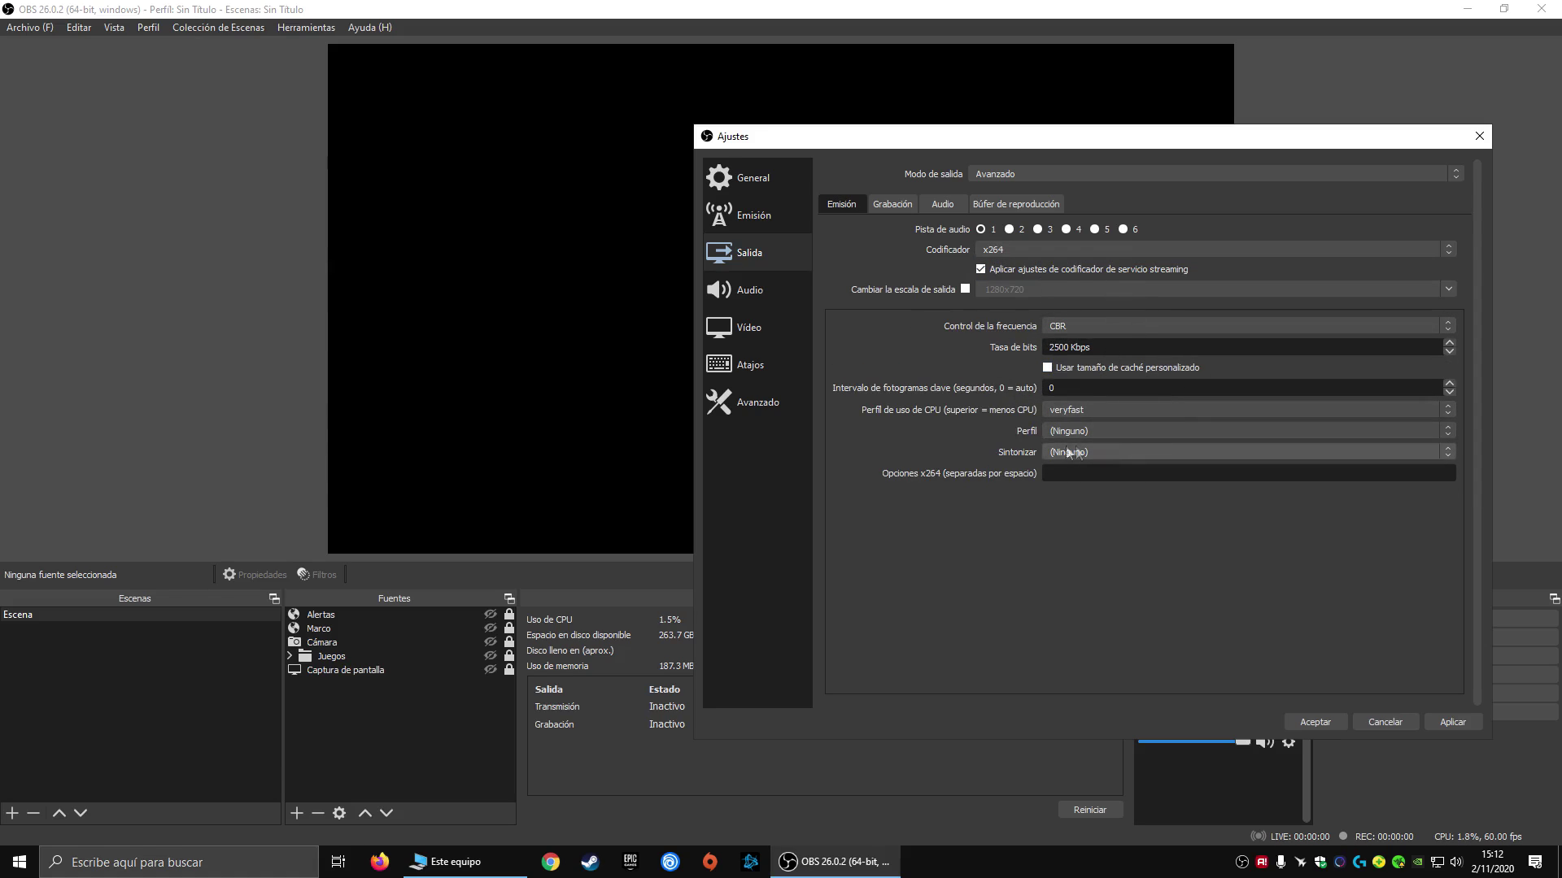
{"action": "left_click", "coordinate": [1132, 409]}
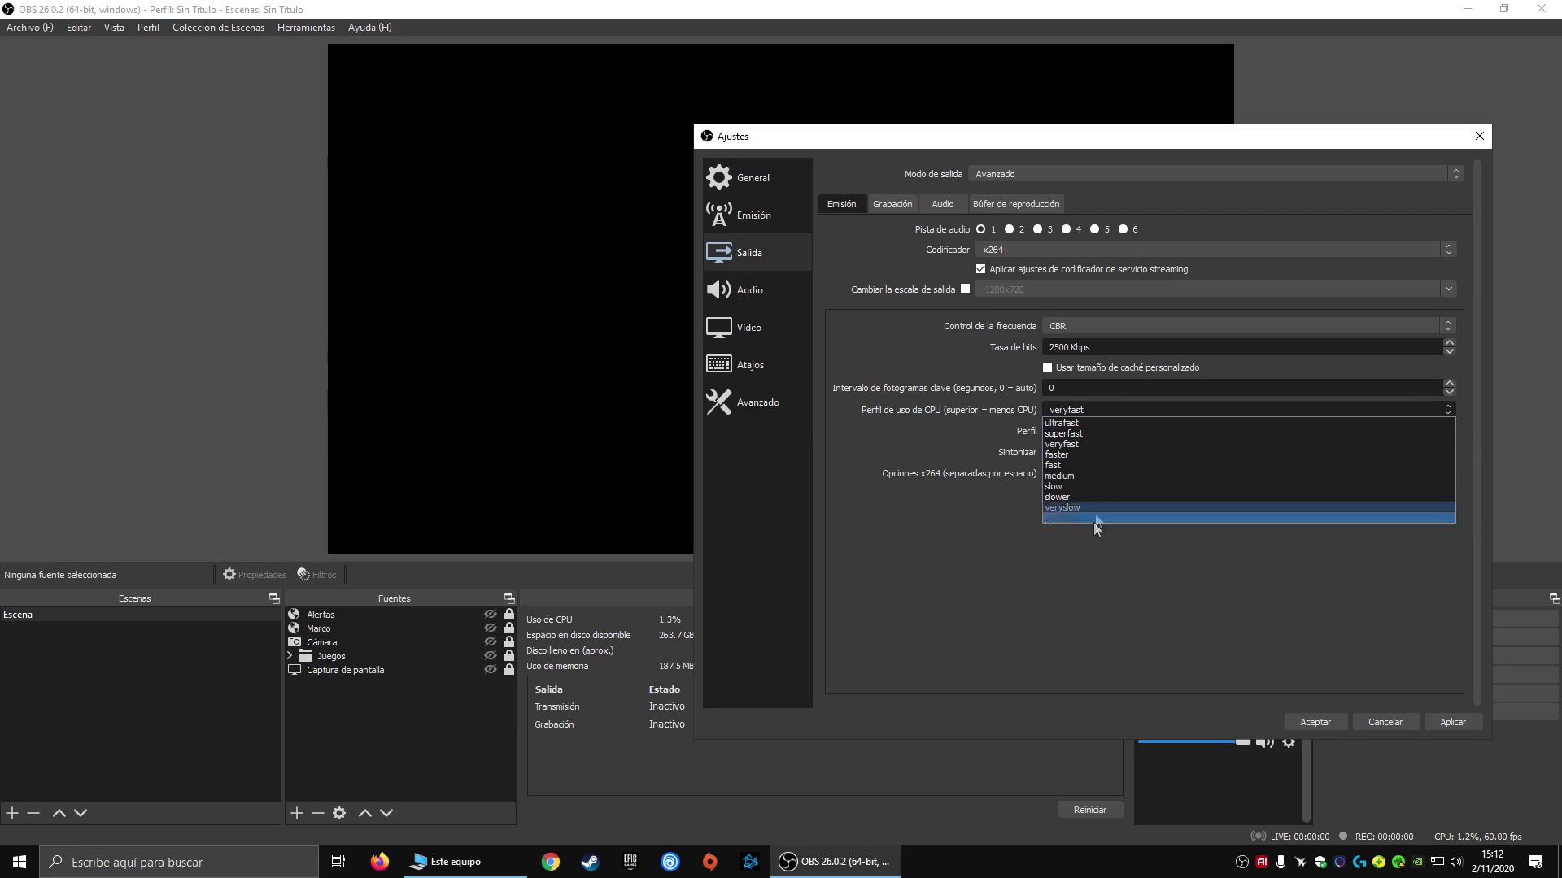
{"action": "left_click", "coordinate": [1127, 401]}
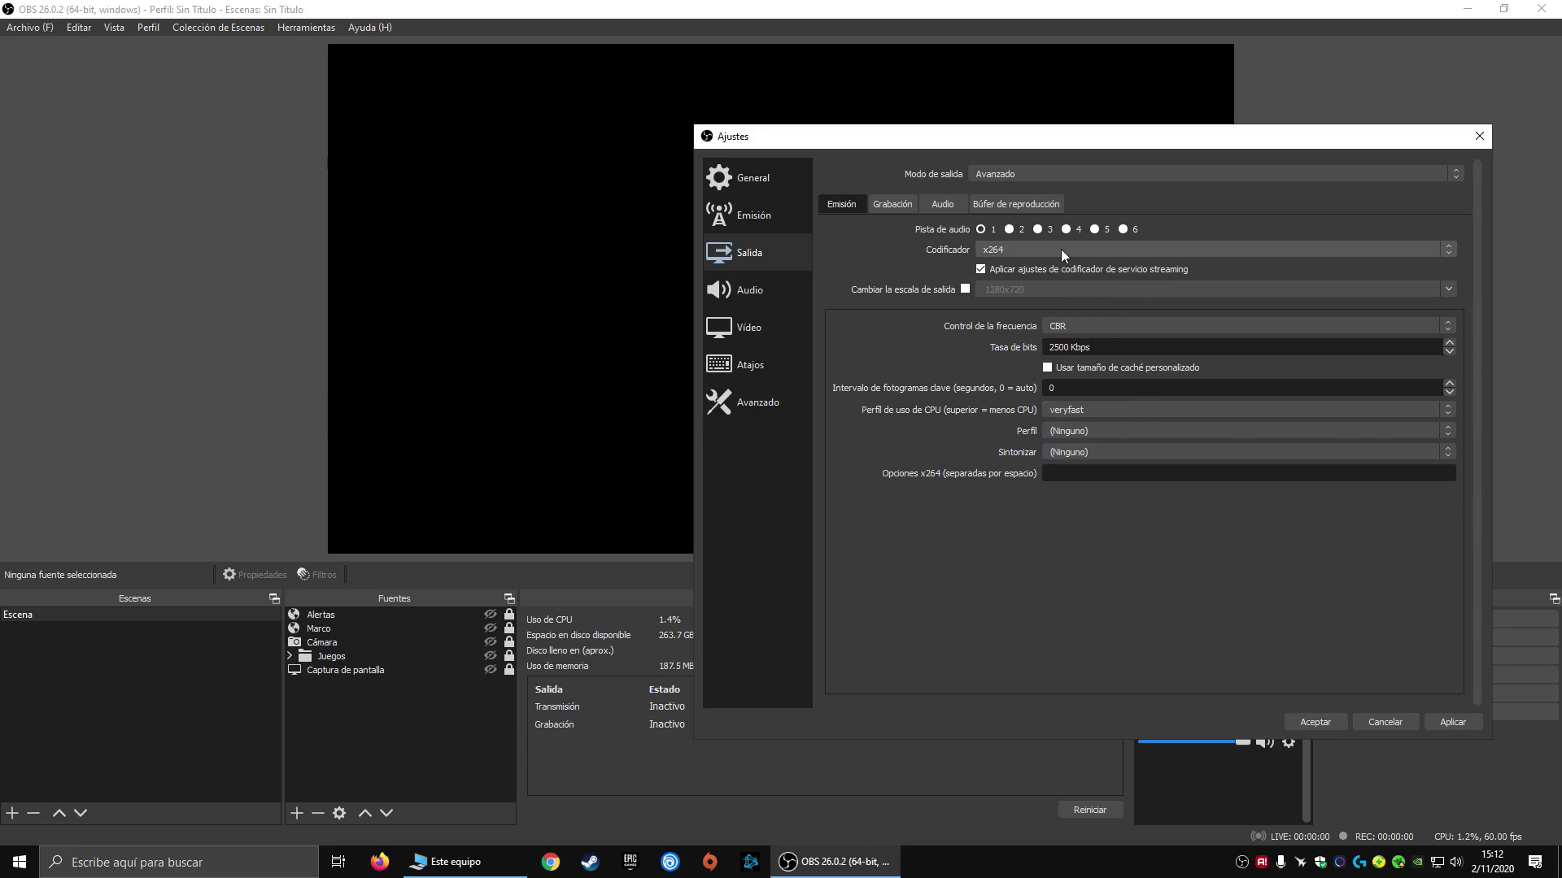
Enable Cambiar la escala de salida for streaming, review its resolutions against the video settings, and disable it again
{"action": "left_click", "coordinate": [967, 291]}
{"action": "left_click", "coordinate": [1433, 291]}
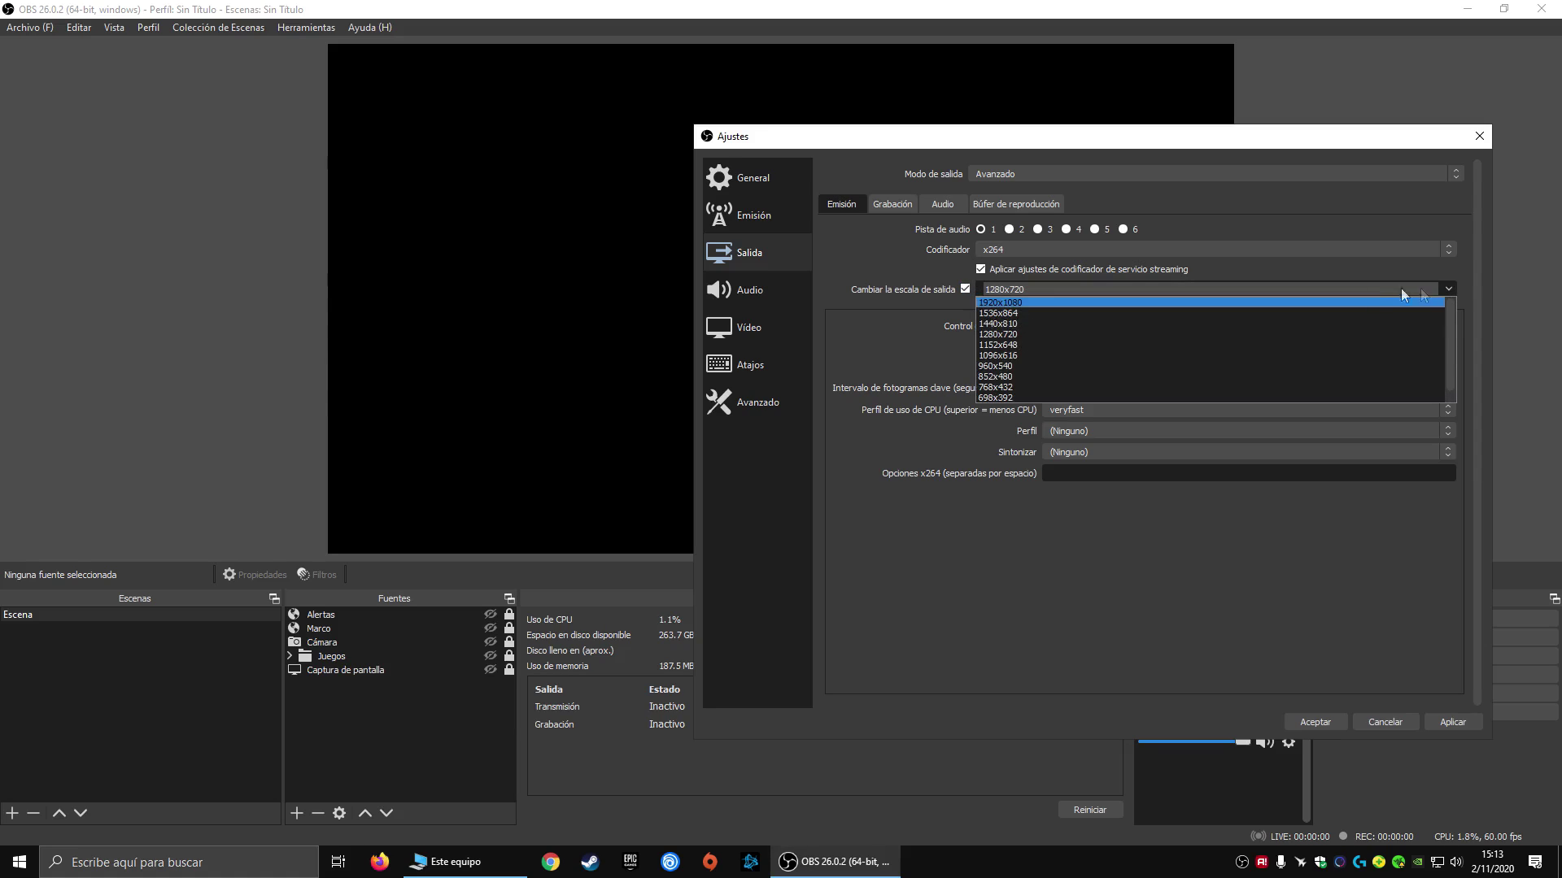
{"action": "left_click", "coordinate": [1046, 302]}
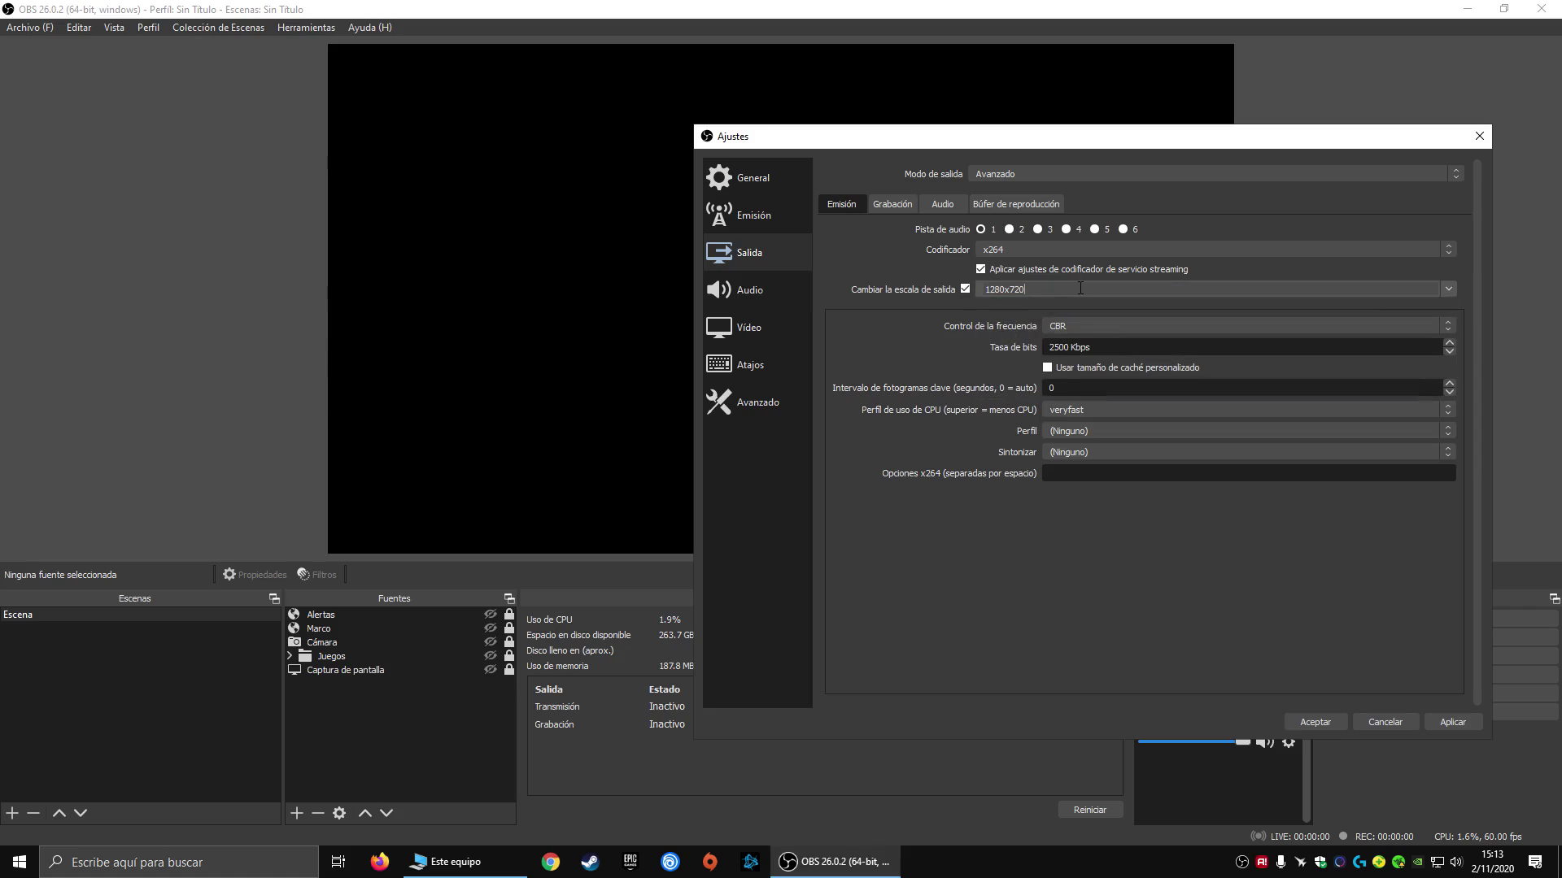
{"action": "left_click", "coordinate": [781, 329]}
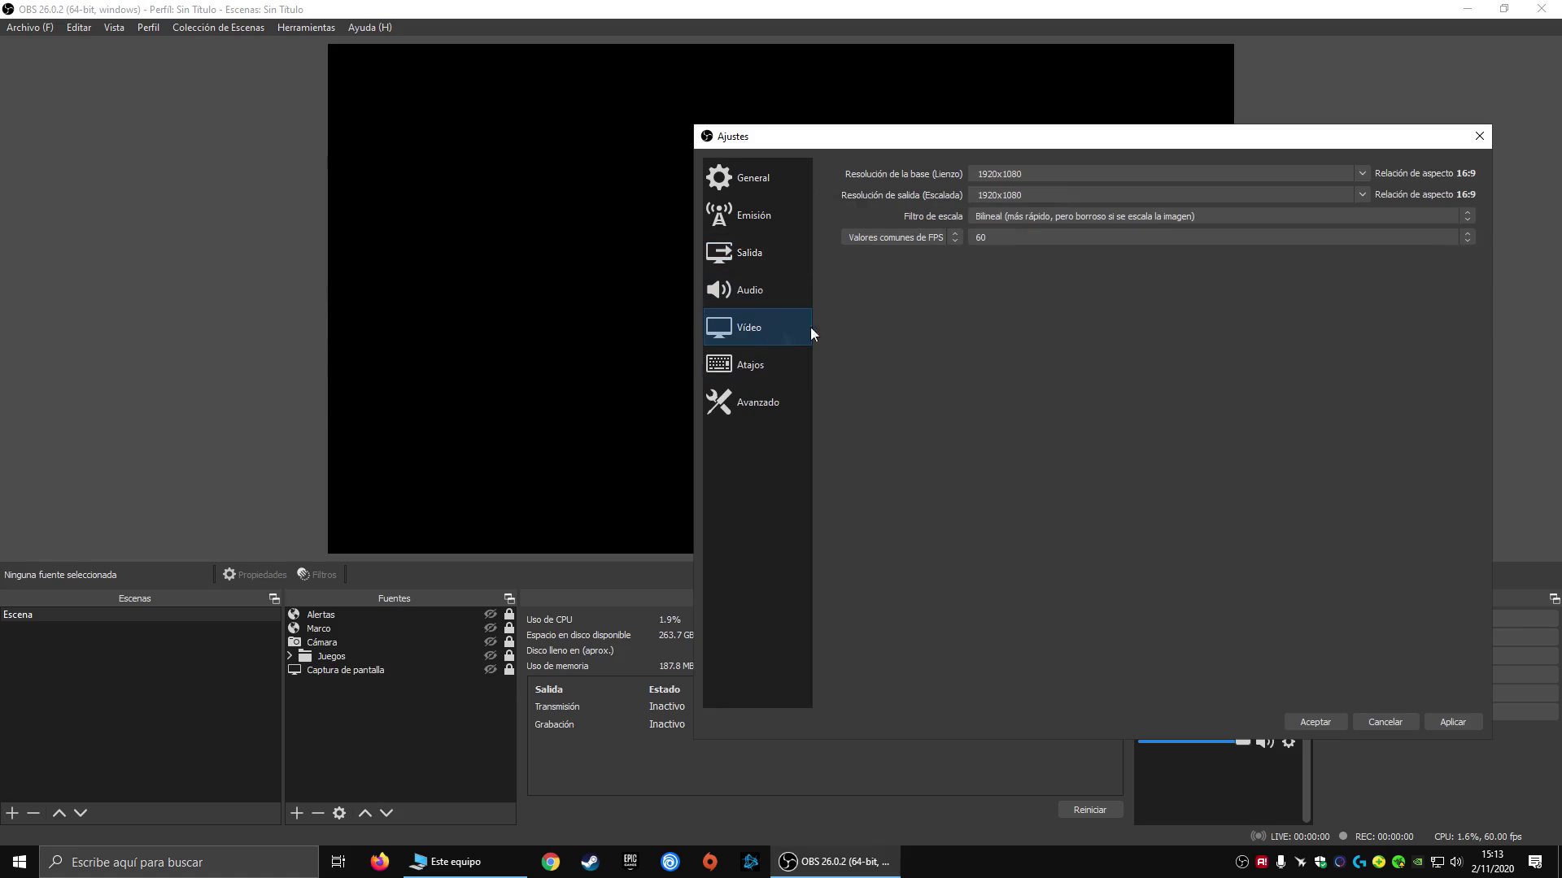
{"action": "left_click", "coordinate": [778, 252]}
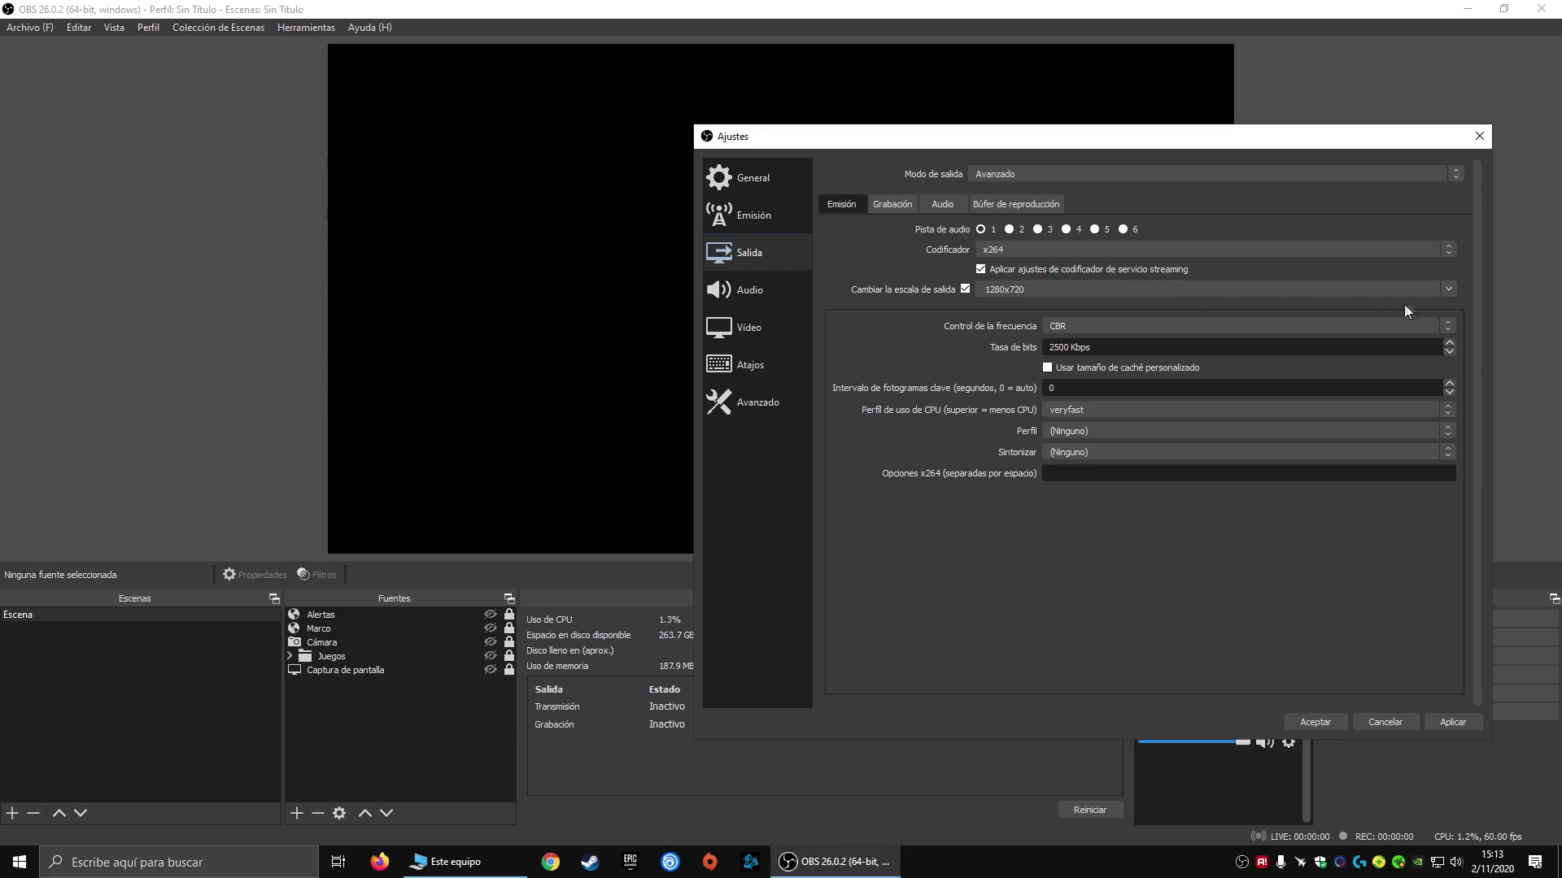
{"action": "left_click", "coordinate": [1448, 290]}
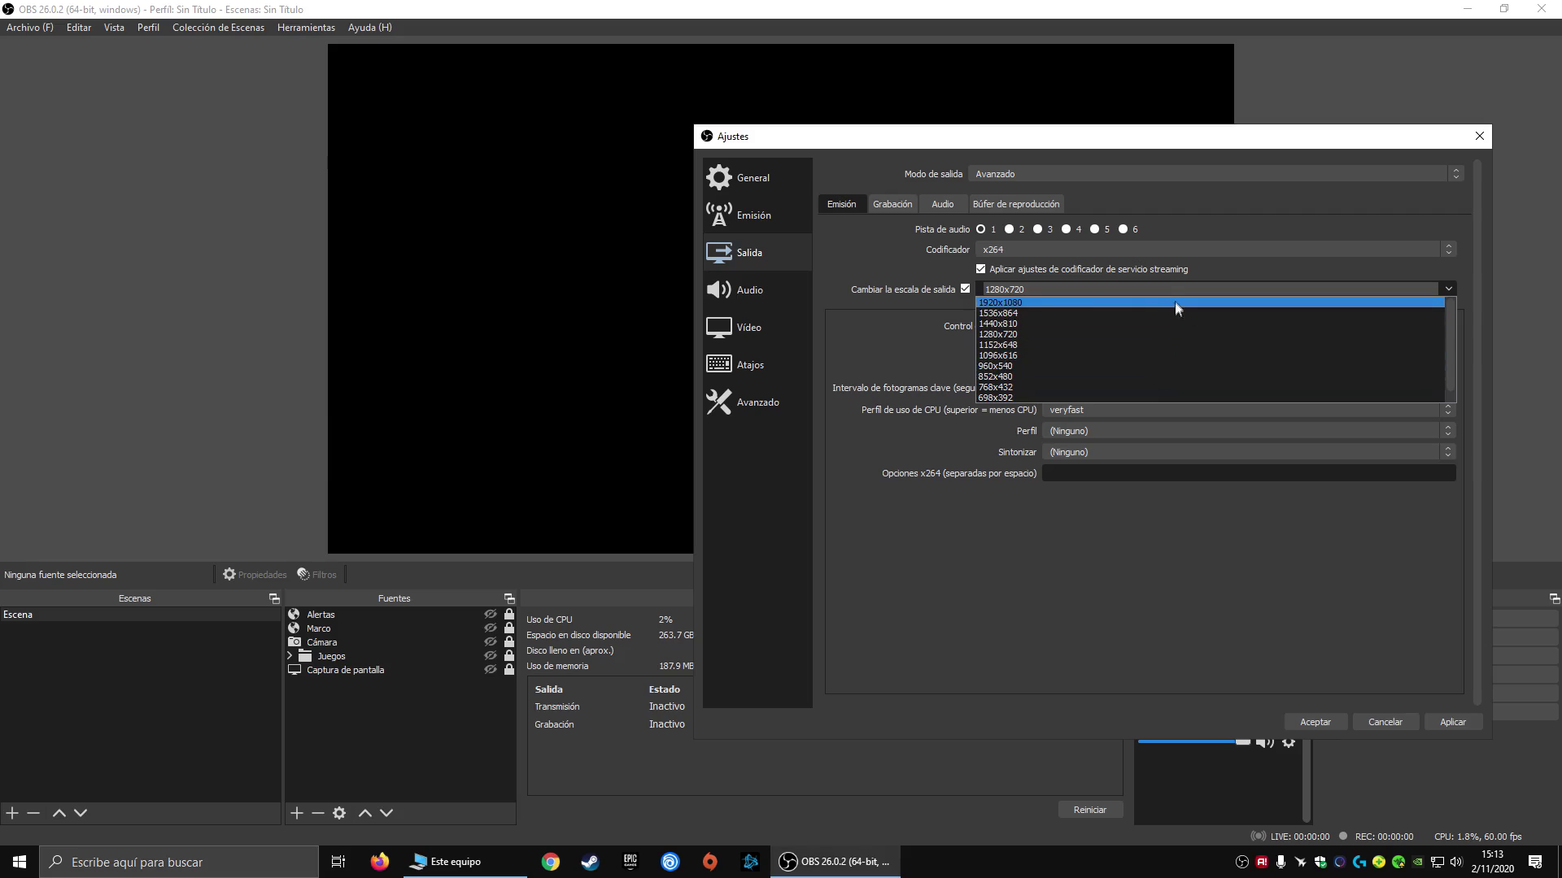
{"action": "left_click", "coordinate": [919, 314]}
{"action": "left_click", "coordinate": [965, 289]}
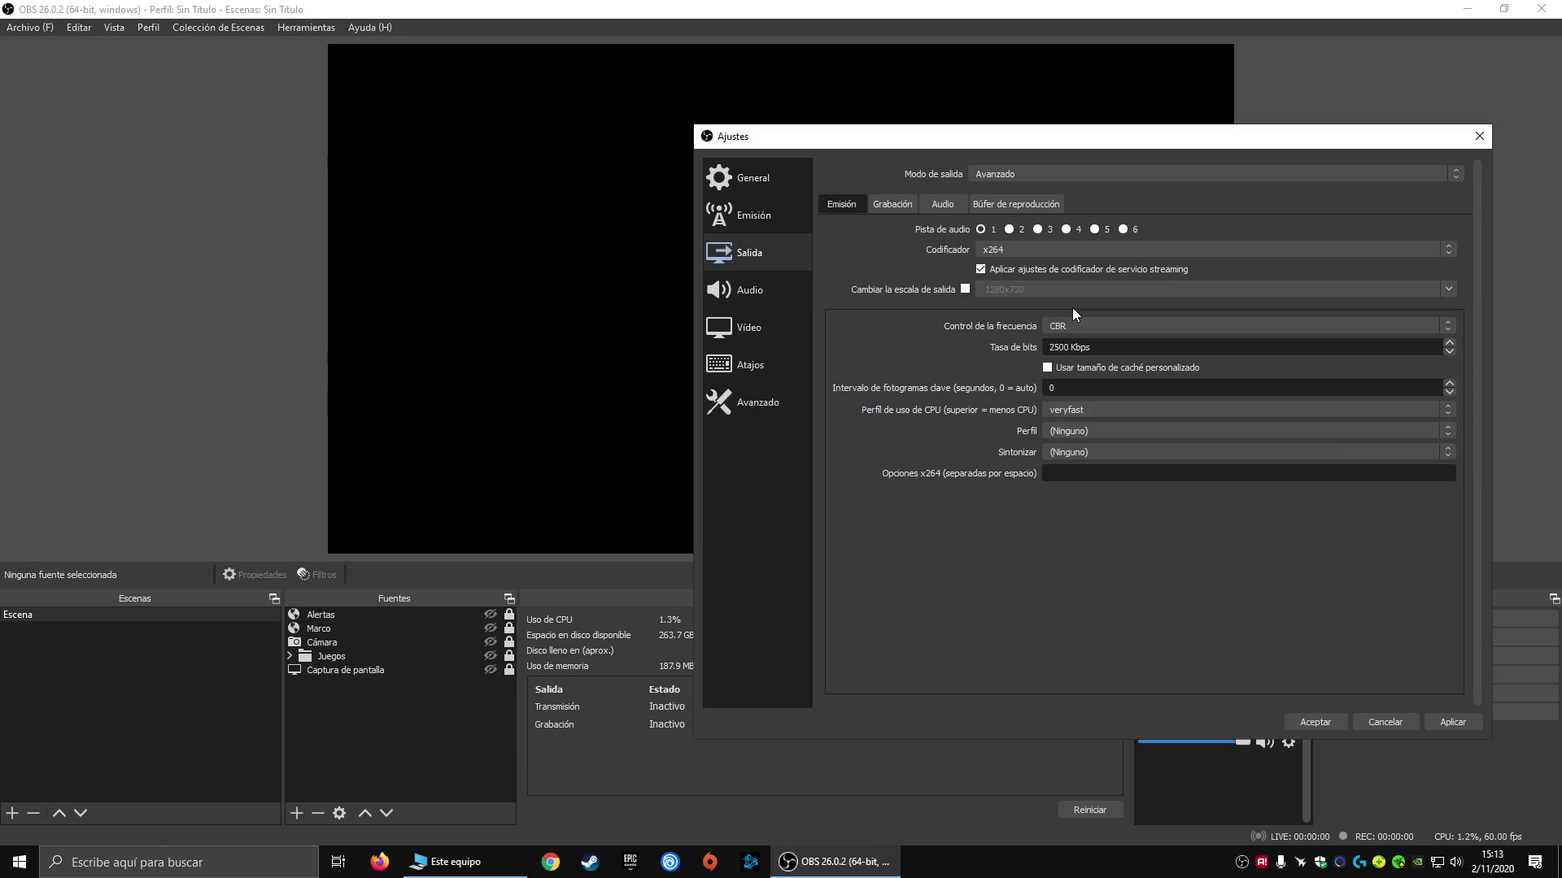
Inspect the recording encoder options and compare the recording bitrate with the streaming bitrate
{"action": "left_click", "coordinate": [892, 202]}
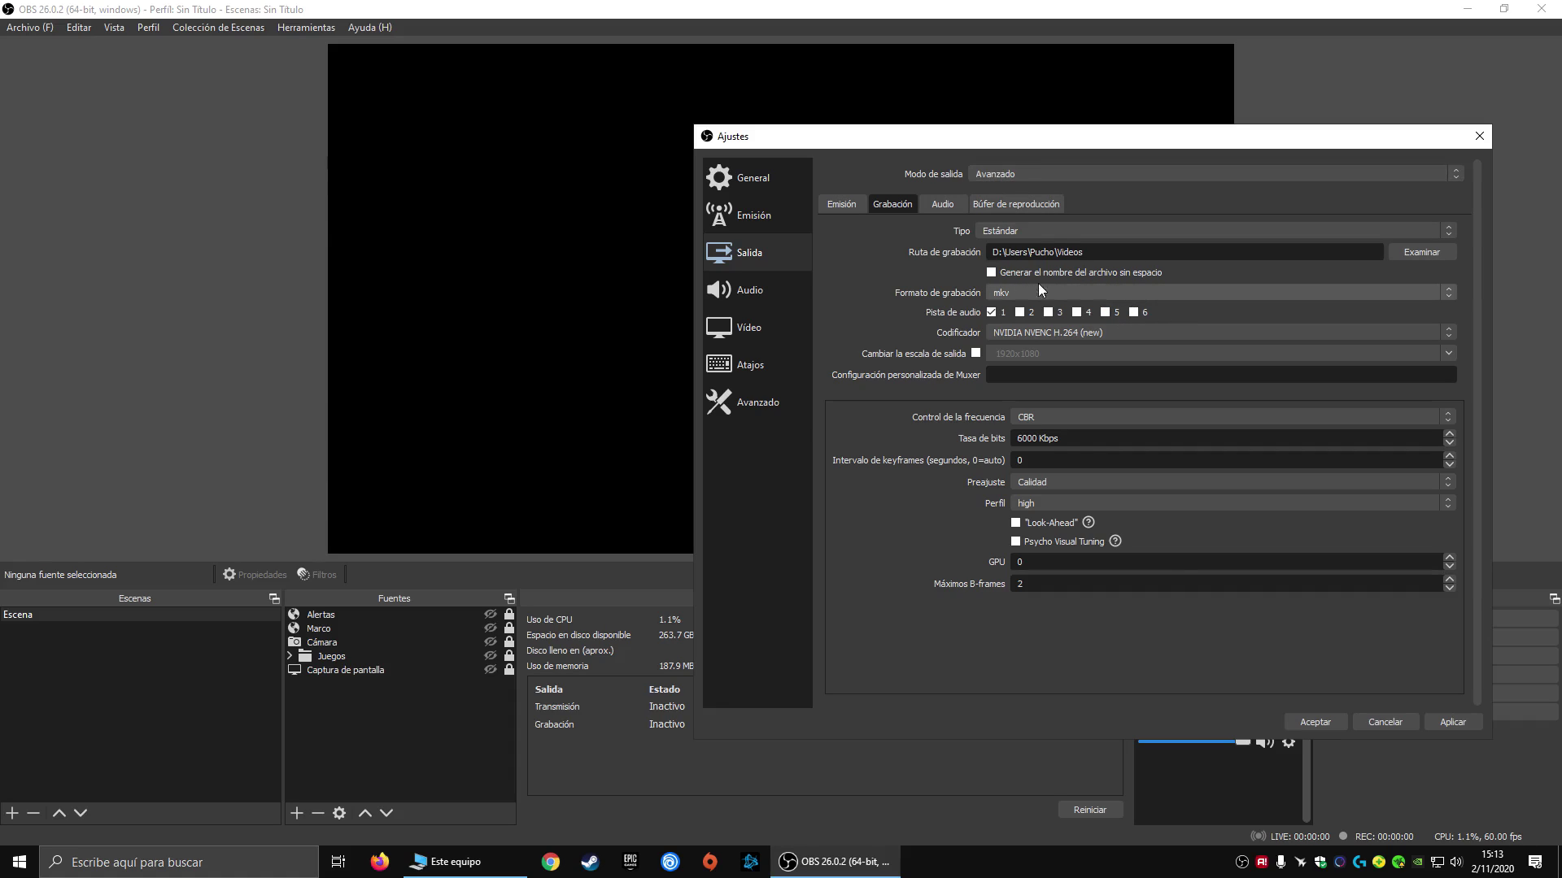
{"action": "left_click", "coordinate": [1136, 332]}
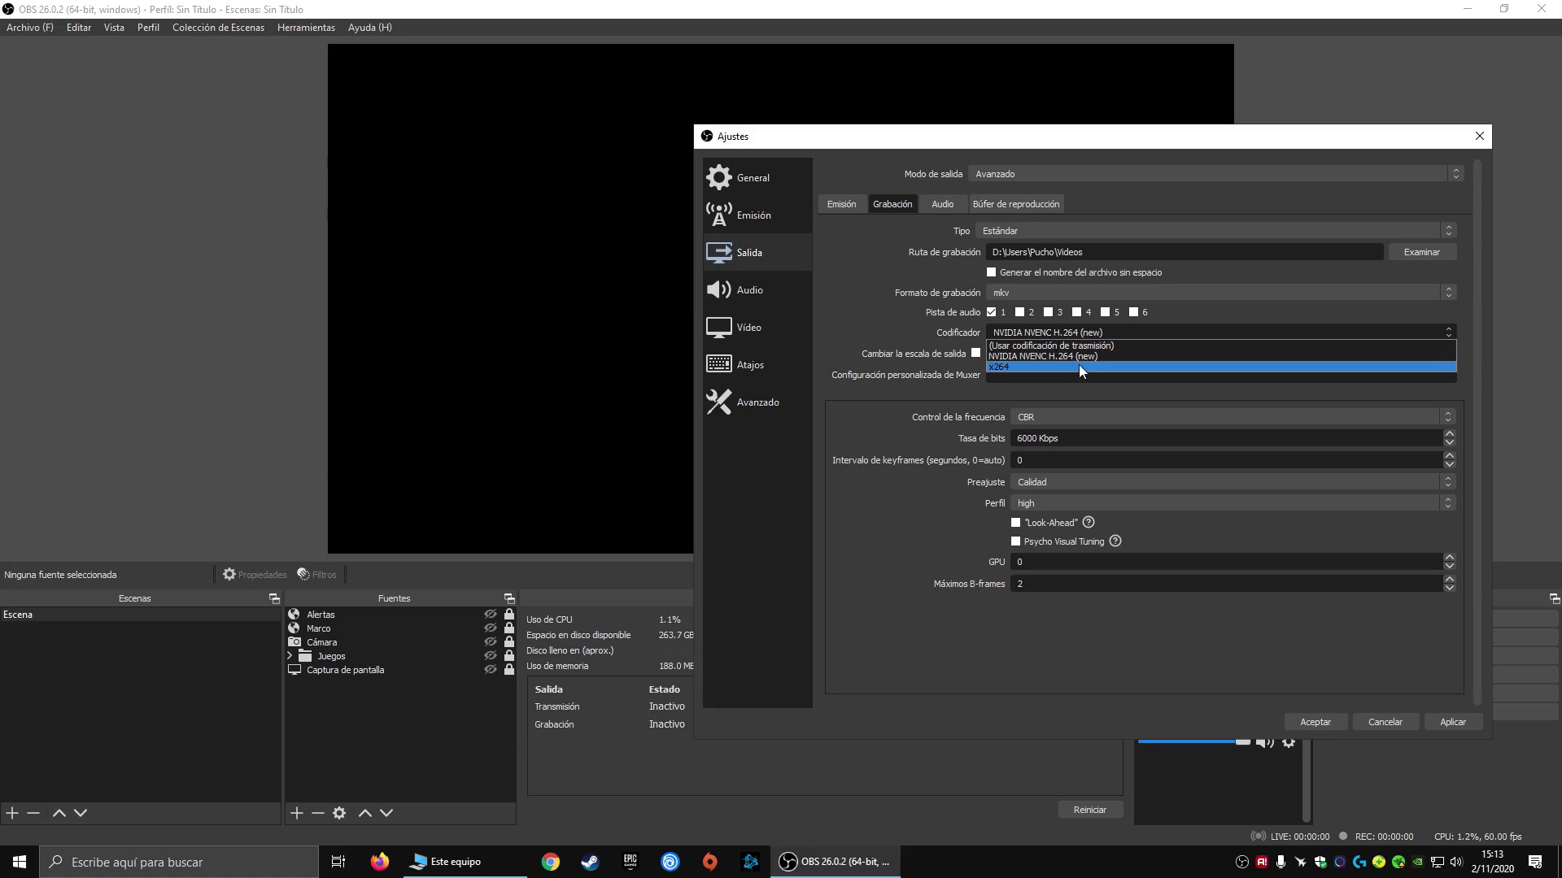
{"action": "left_click", "coordinate": [1138, 333]}
{"action": "left_click", "coordinate": [1112, 436]}
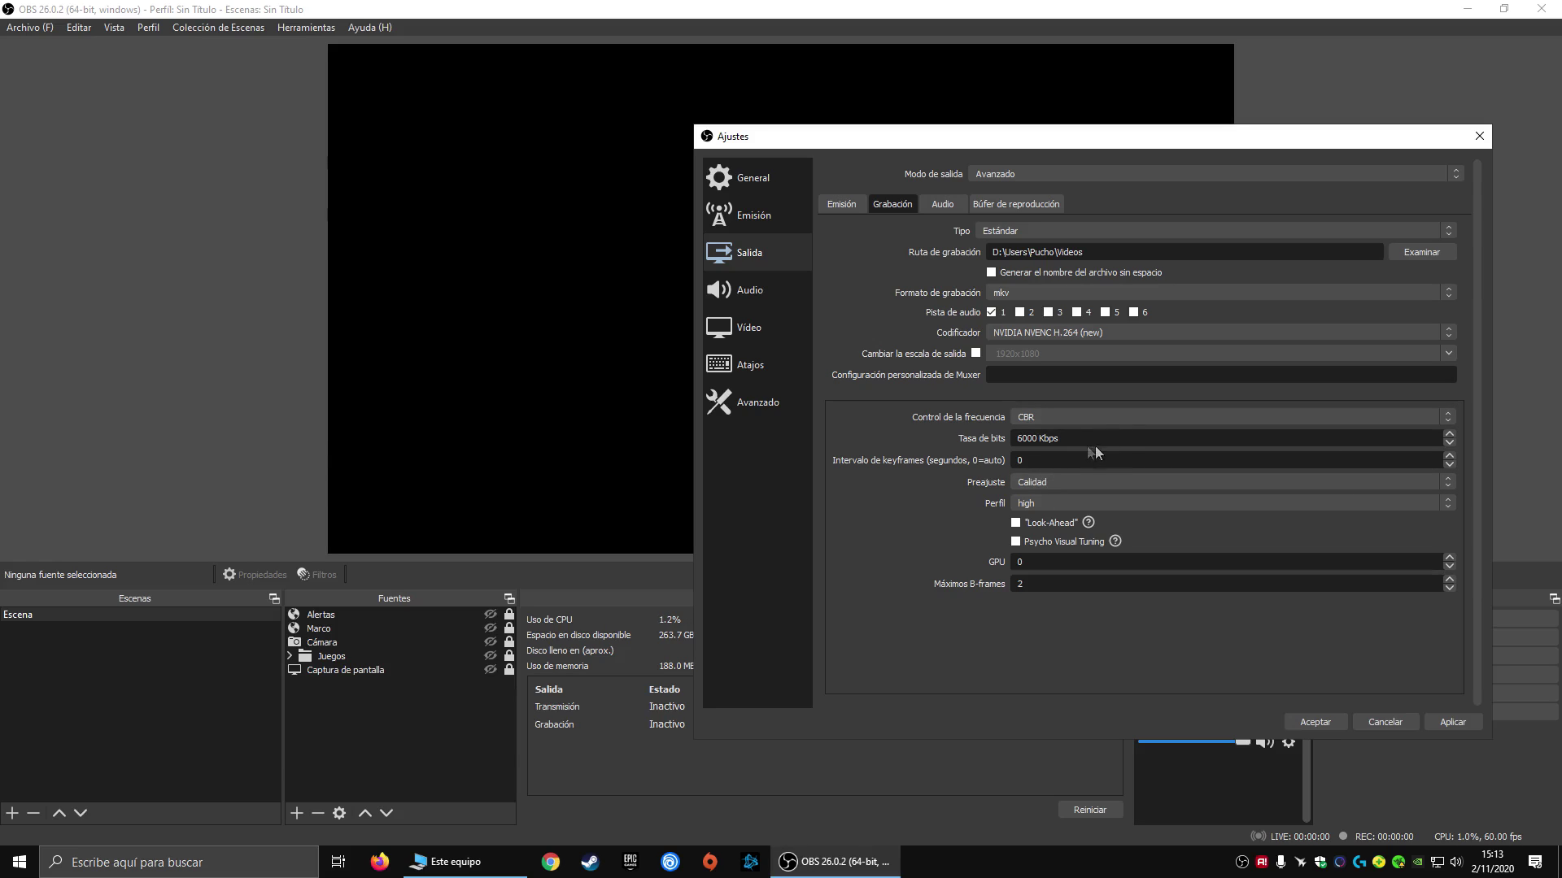
{"action": "double_click", "coordinate": [1039, 437]}
{"action": "left_click", "coordinate": [1070, 440]}
{"action": "key", "text": "ctrl+shift+Tab"}
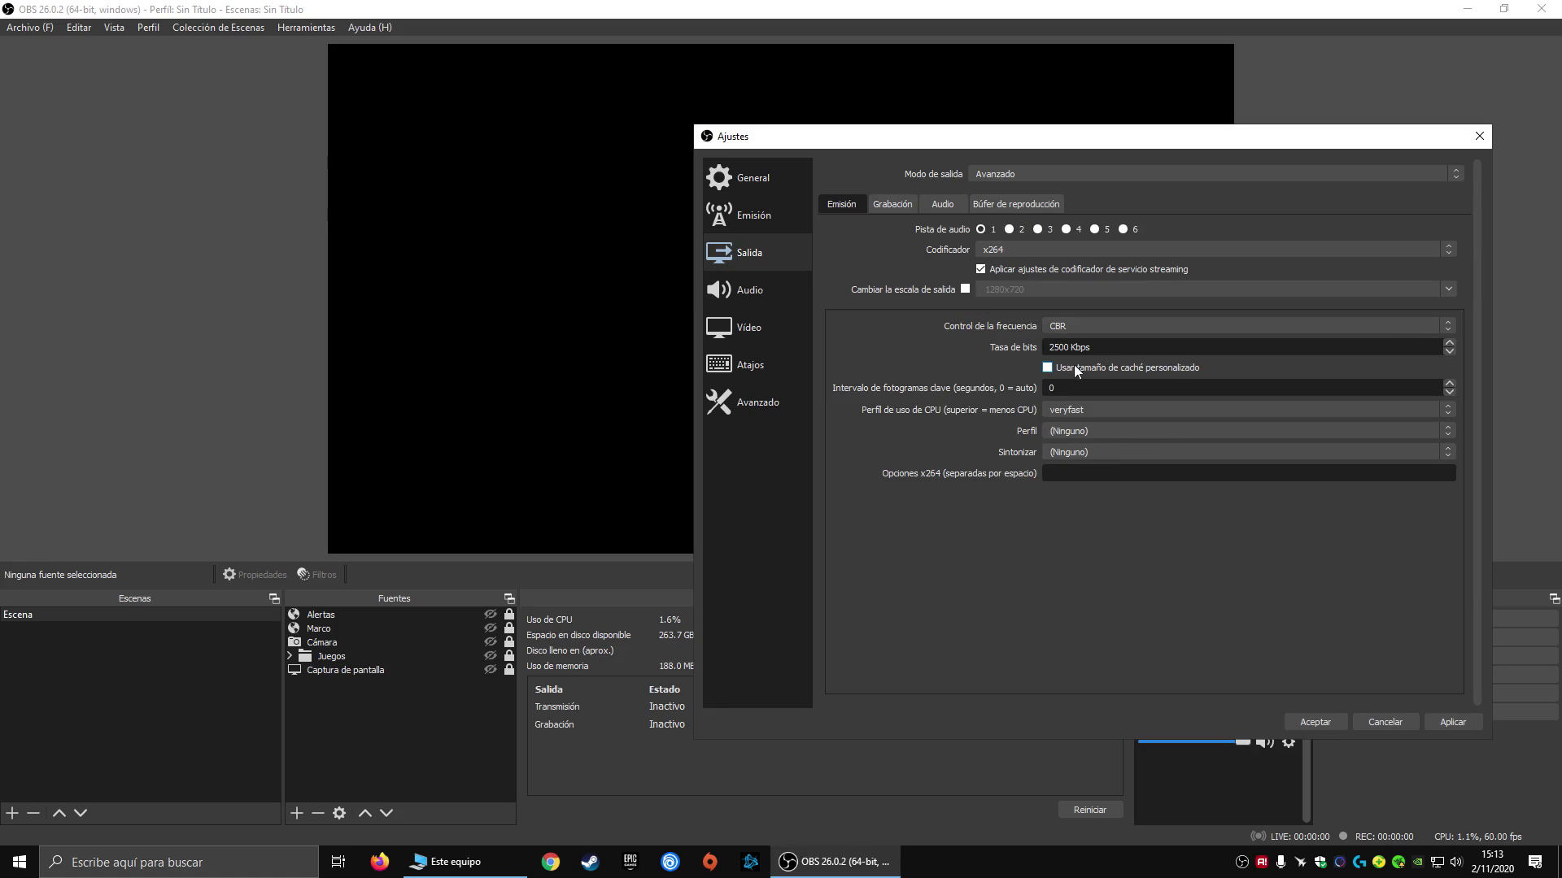
{"action": "left_click", "coordinate": [895, 203]}
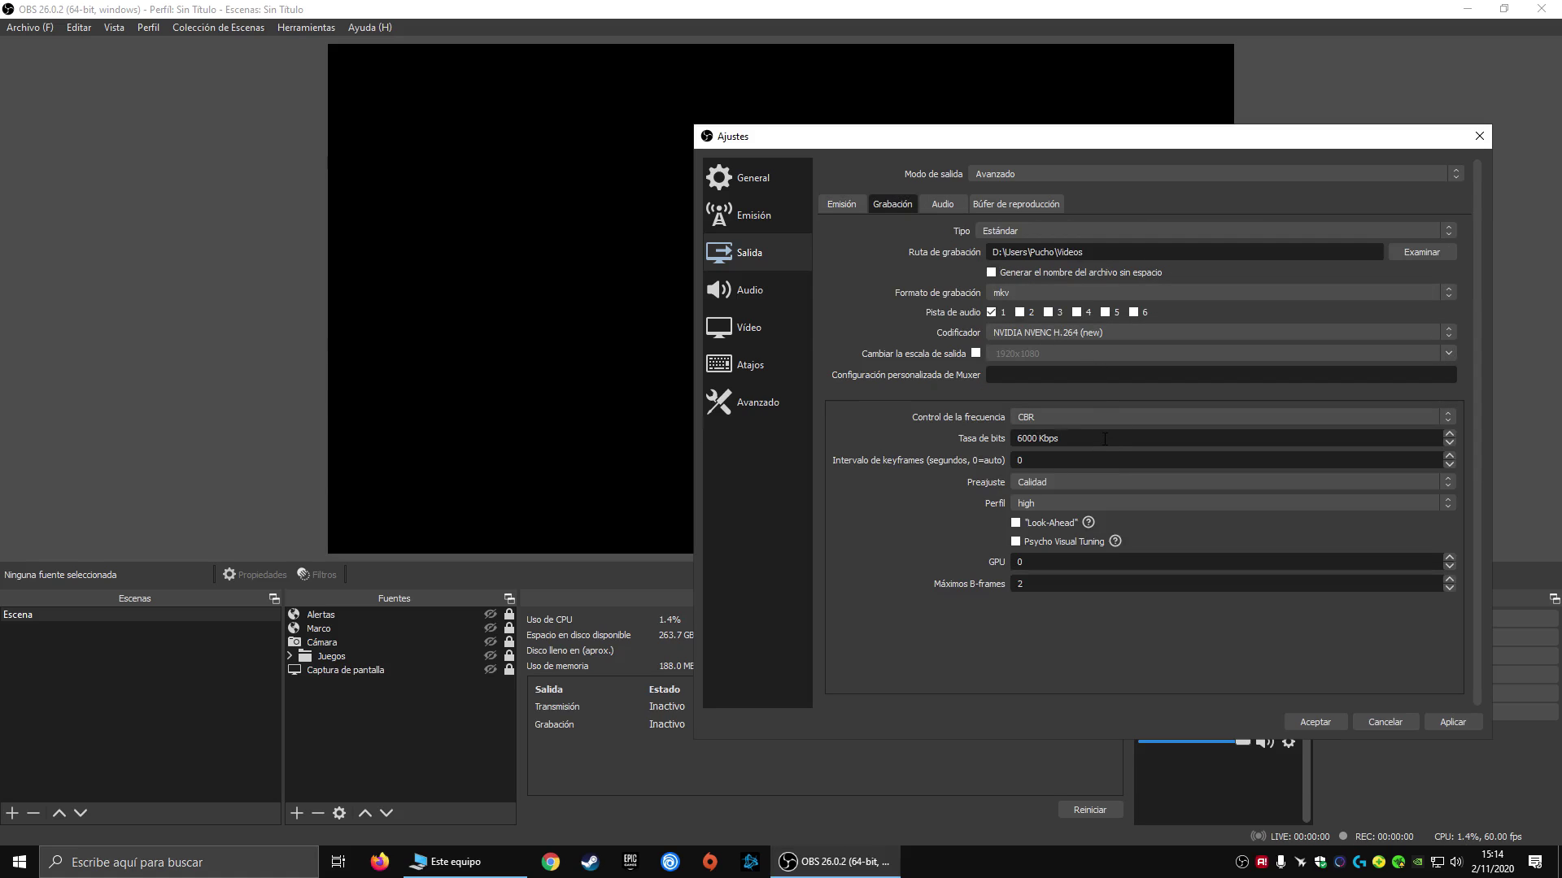
Try a recording bitrate of 15000 Kbps and set it back to 6000 Kbps
{"action": "left_click", "coordinate": [1106, 438]}
{"action": "triple_click", "coordinate": [1108, 439]}
{"action": "type", "text": "15000"}
{"action": "double_click", "coordinate": [1037, 439]}
{"action": "left_click", "coordinate": [1042, 438]}
{"action": "double_click", "coordinate": [1041, 438]}
{"action": "type", "text": "6000"}
Examine the available Preajuste and Perfil options for the recording encoder without changing them
{"action": "left_click", "coordinate": [1061, 483]}
{"action": "left_click", "coordinate": [1069, 480]}
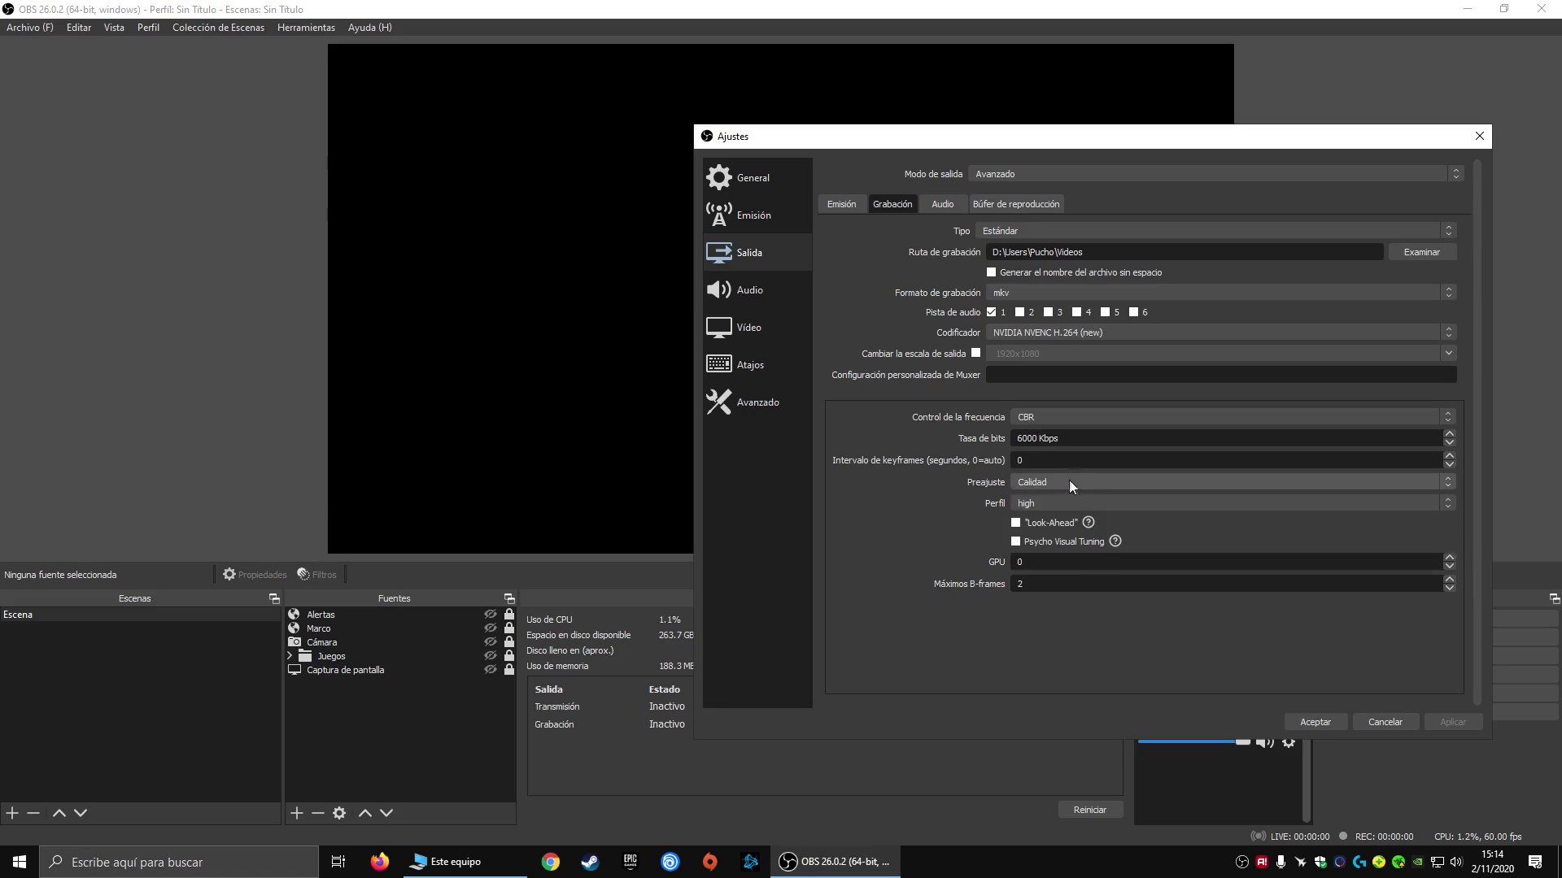
{"action": "left_click", "coordinate": [1069, 481]}
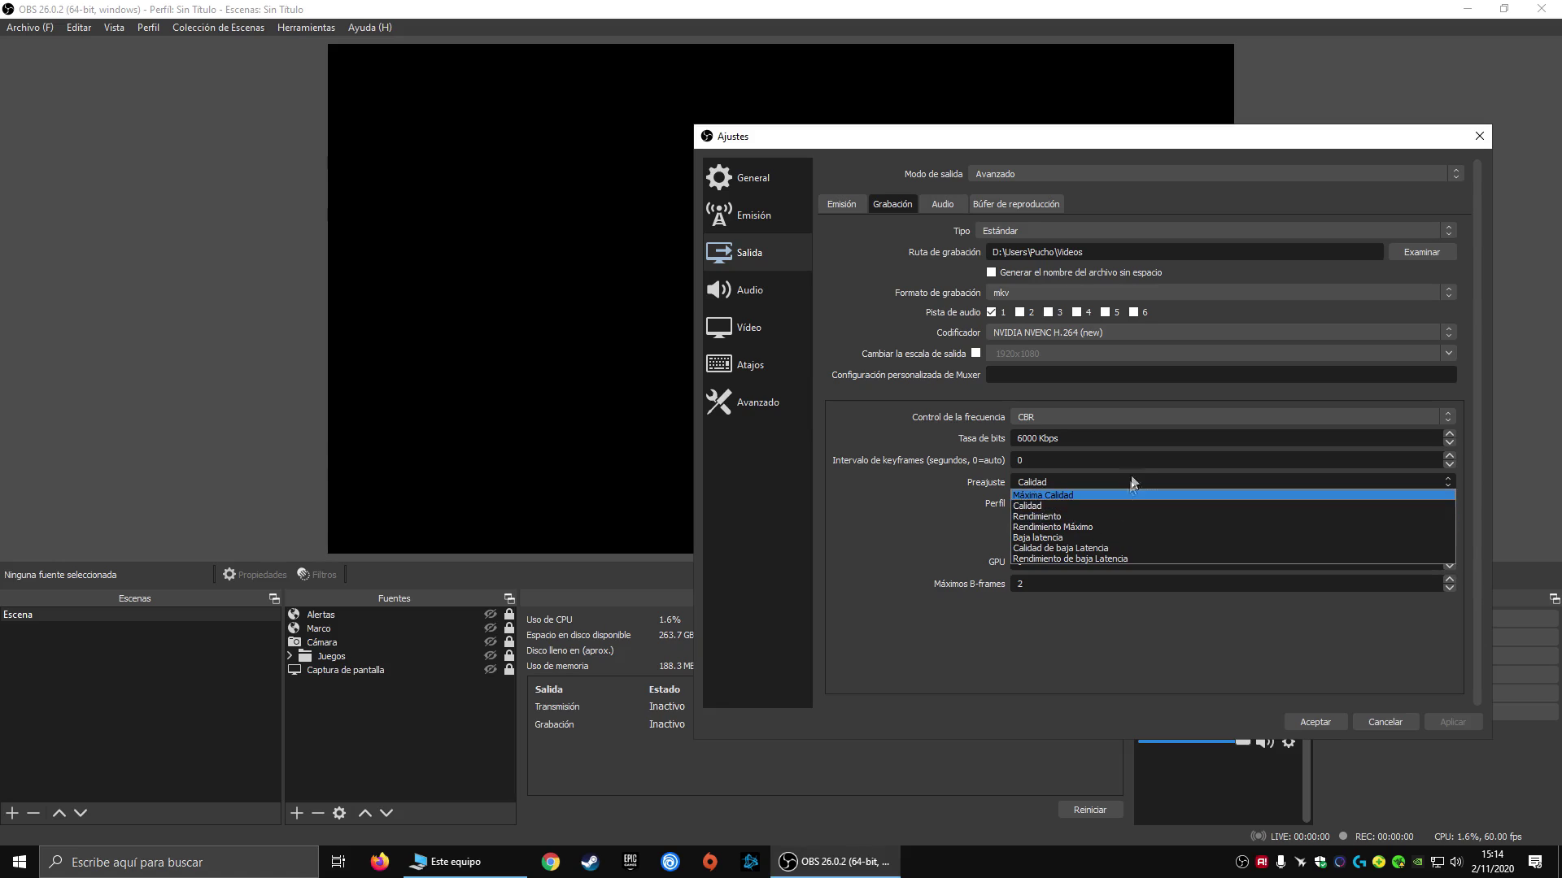
{"action": "left_click", "coordinate": [1129, 478]}
{"action": "left_click", "coordinate": [1113, 503]}
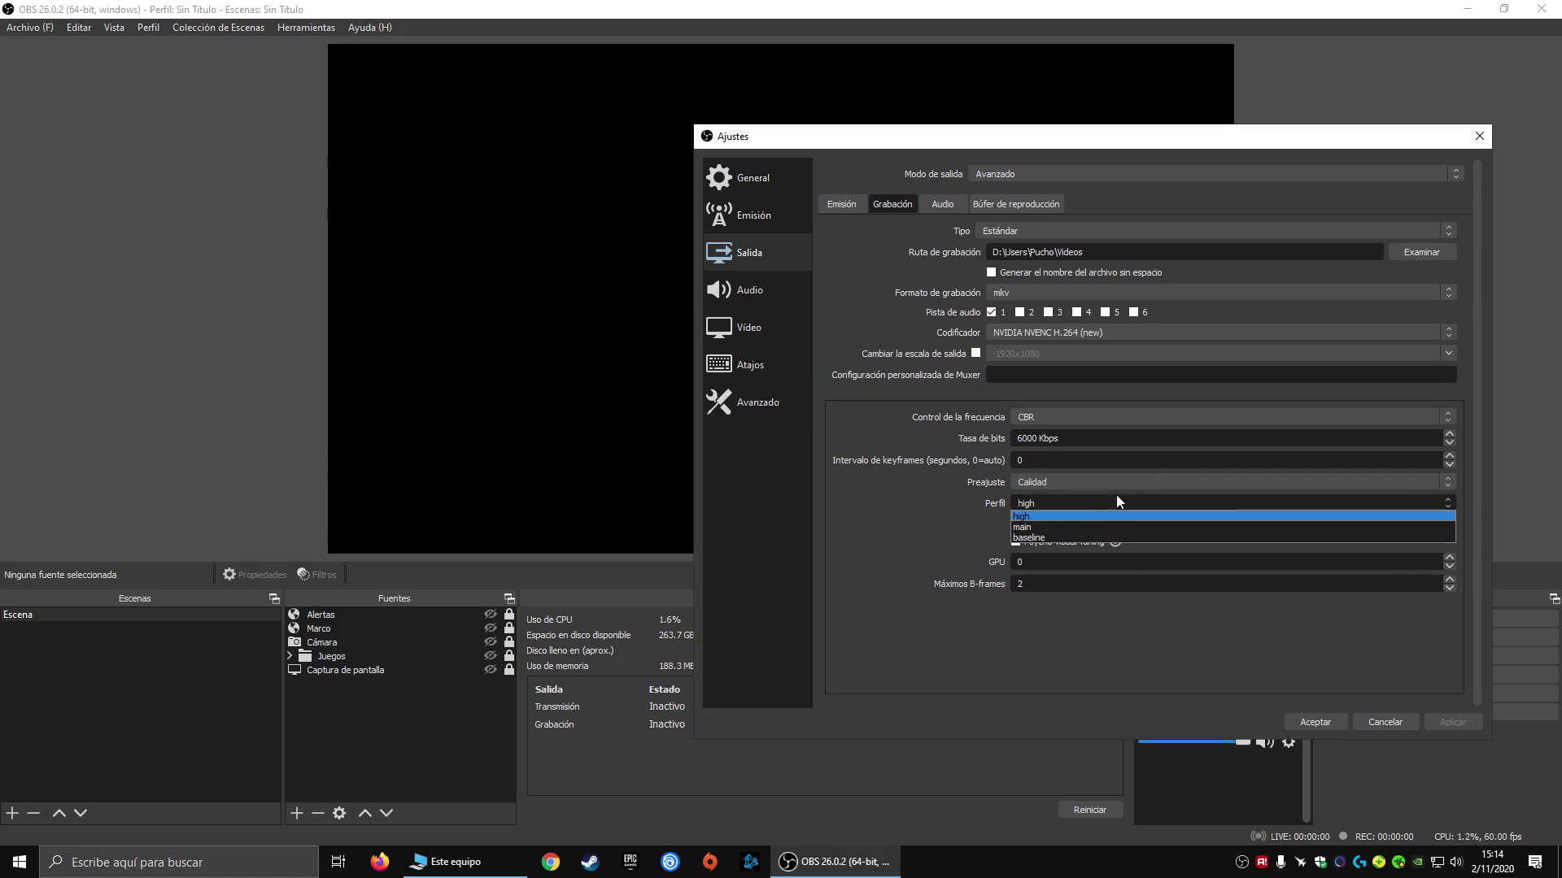
{"action": "left_click", "coordinate": [1116, 496]}
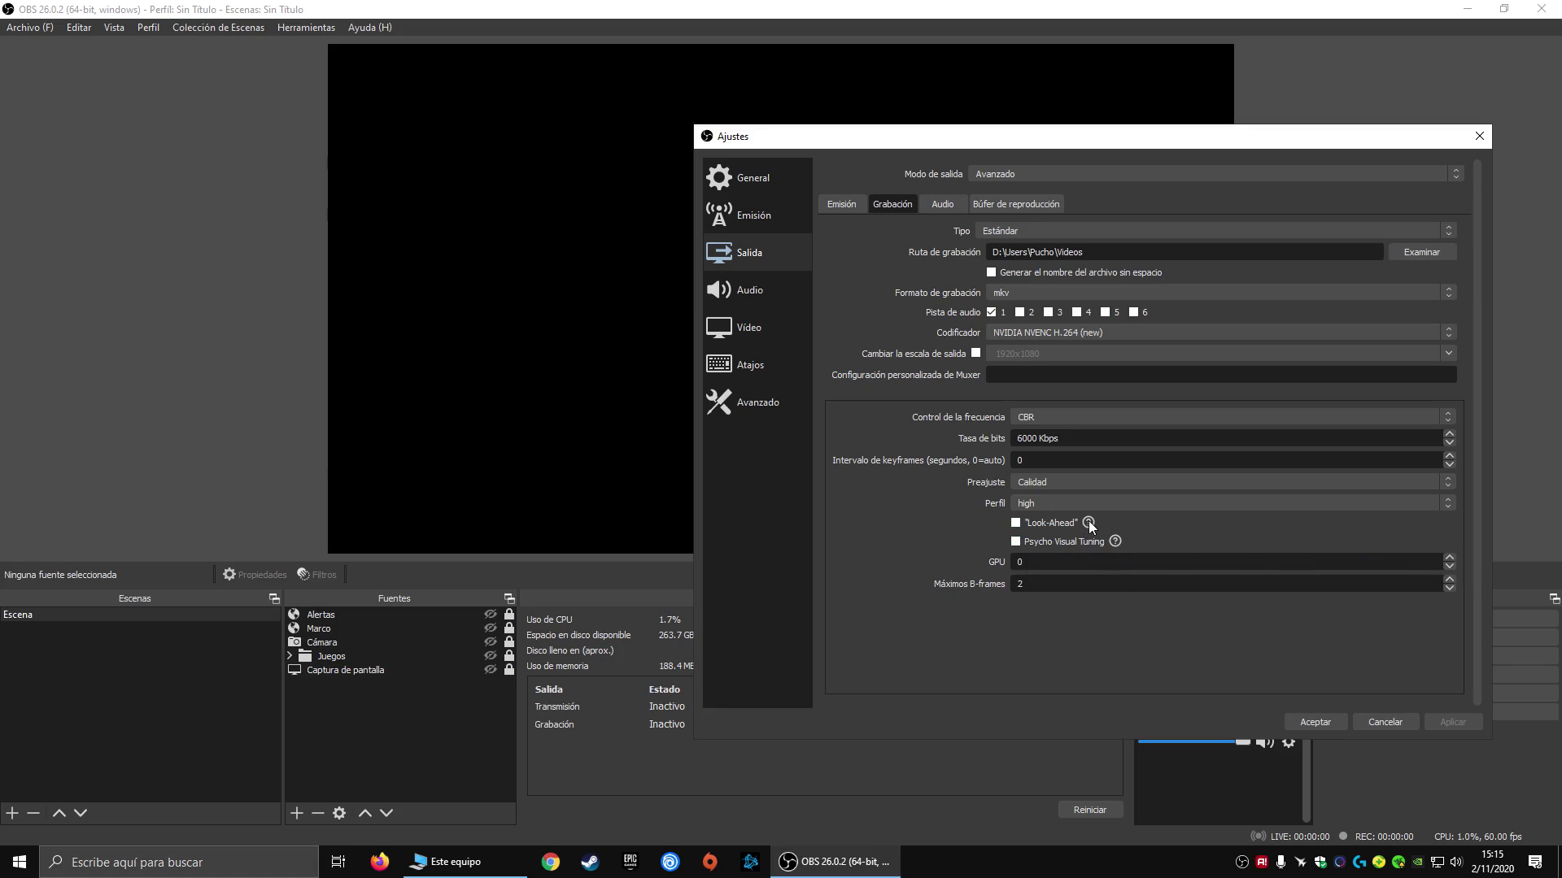
Read the help descriptions of Look-Ahead and Psycho Visual Tuning in the recording settings
{"action": "mouse_move", "coordinate": [1089, 523]}
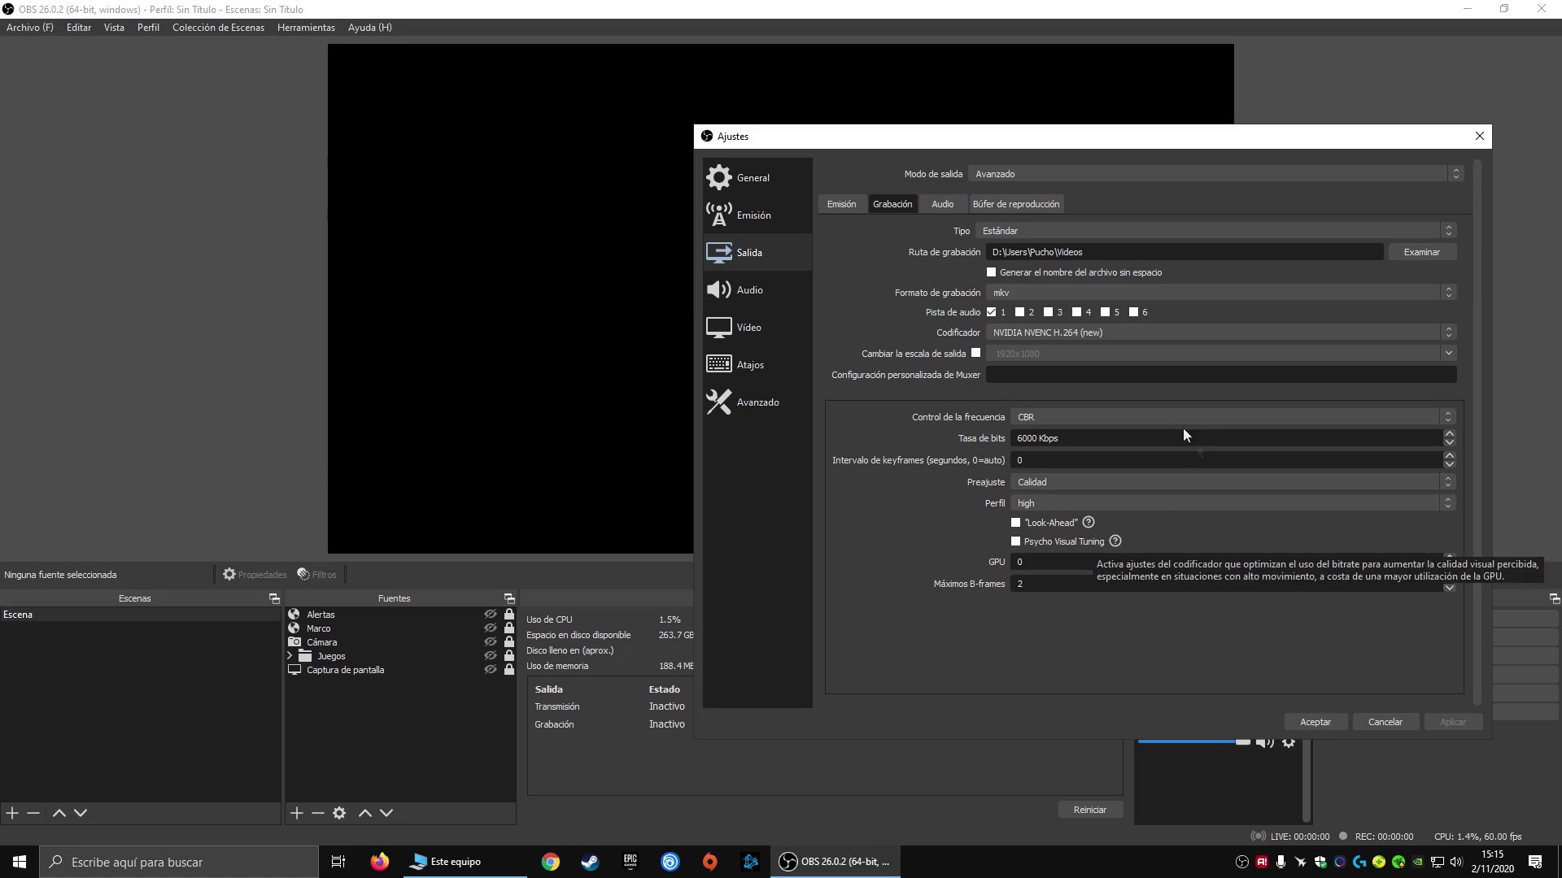
{"action": "key", "text": "Tab"}
{"action": "left_click", "coordinate": [924, 543]}
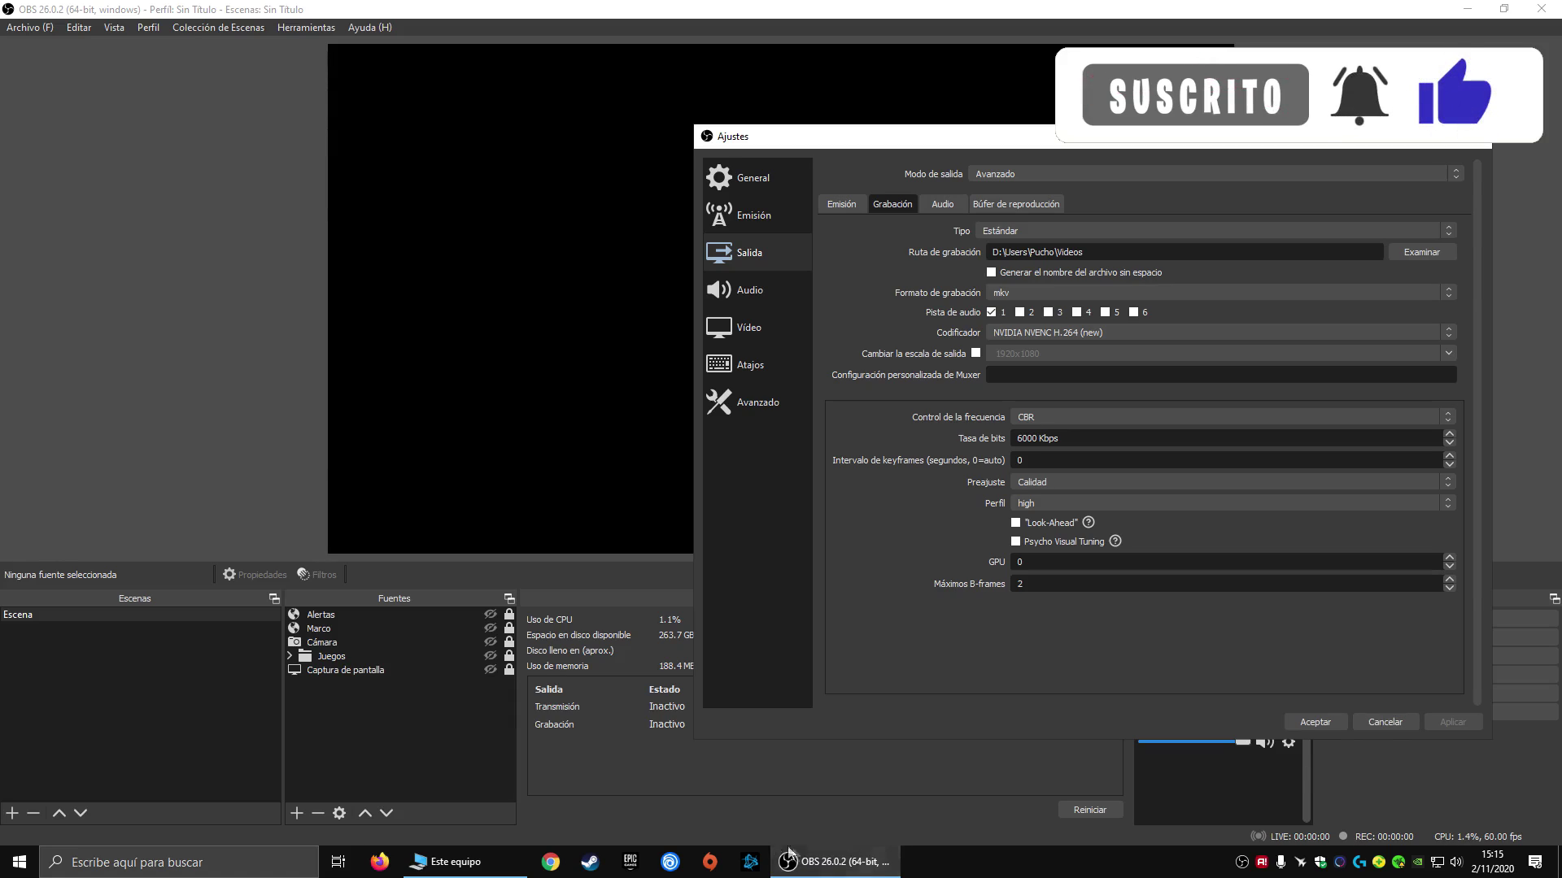
Open the Windows Task Manager, examine the running processes and their resource usage, and minimize it
{"action": "right_click", "coordinate": [939, 862]}
{"action": "right_click", "coordinate": [4, 872]}
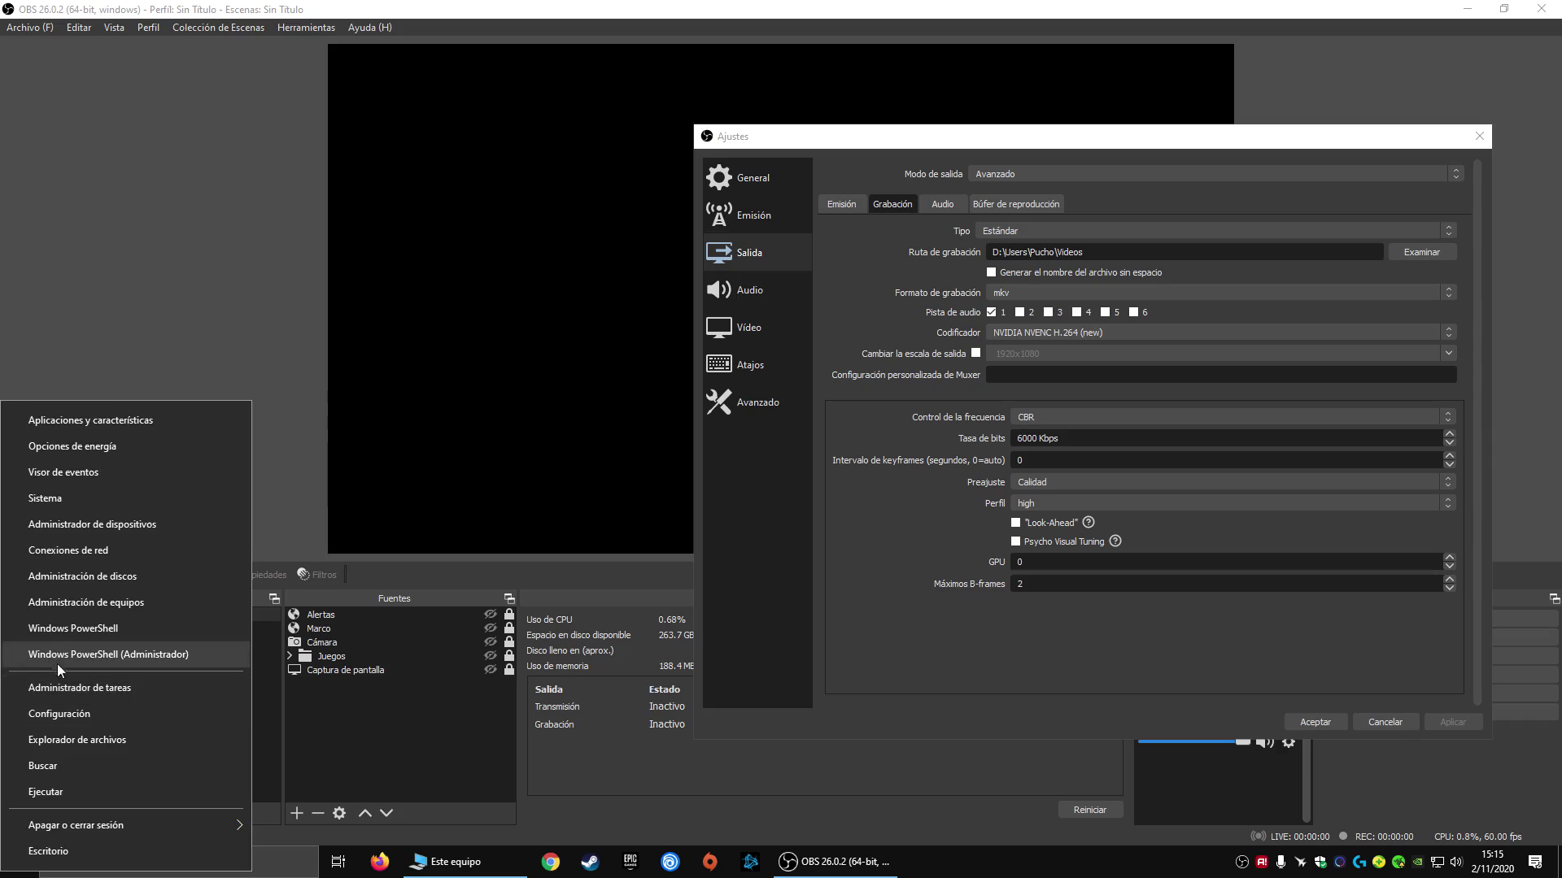
{"action": "left_click", "coordinate": [115, 690]}
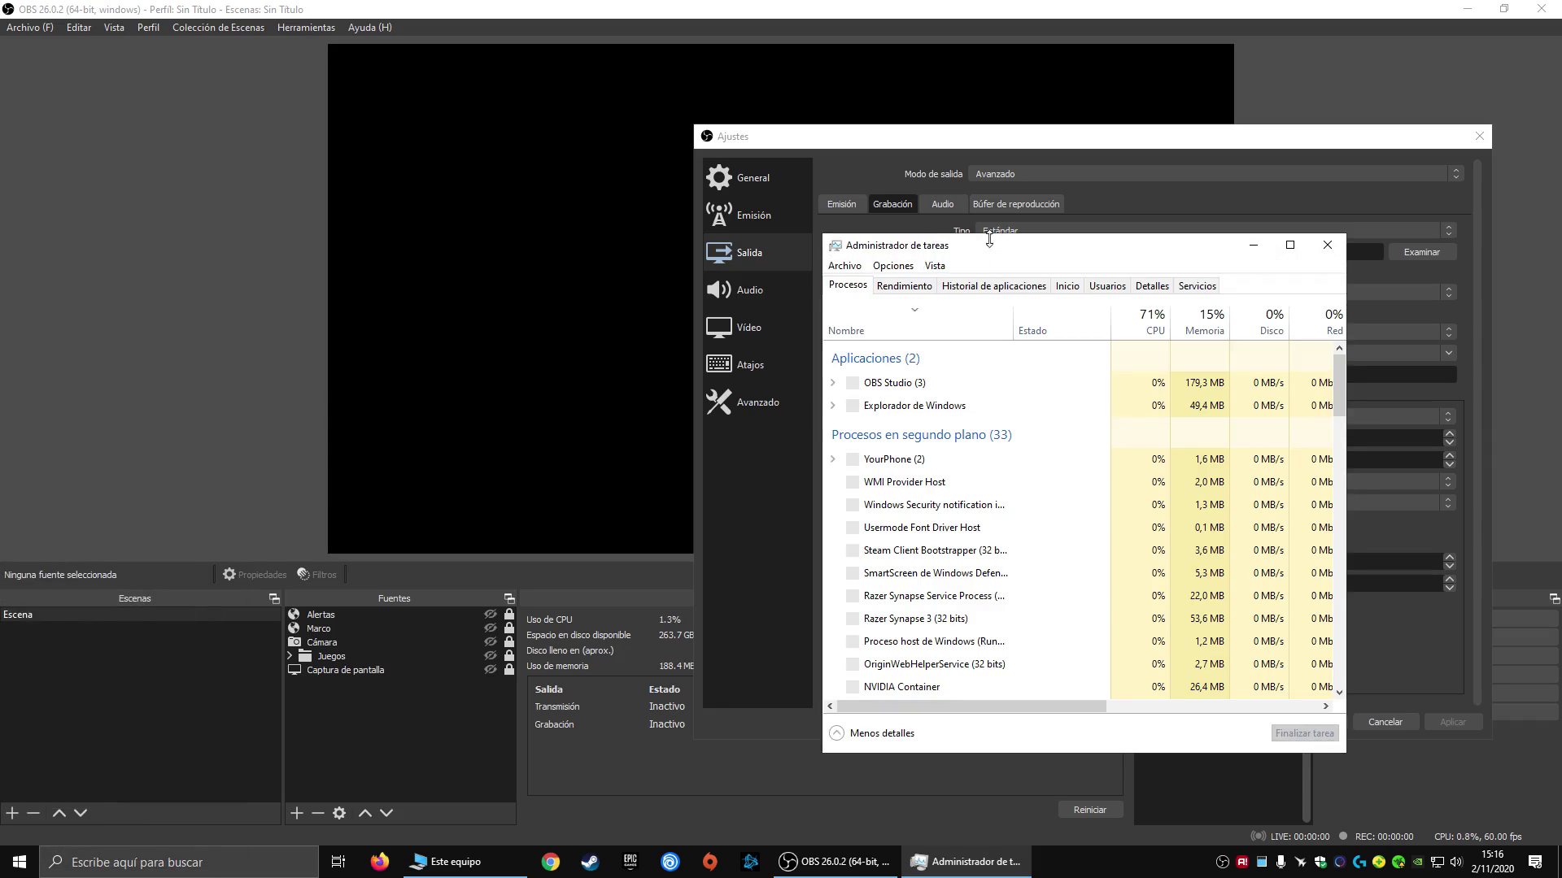
{"action": "left_click_drag", "start_coordinate": [1001, 282], "coordinate": [864, 263]}
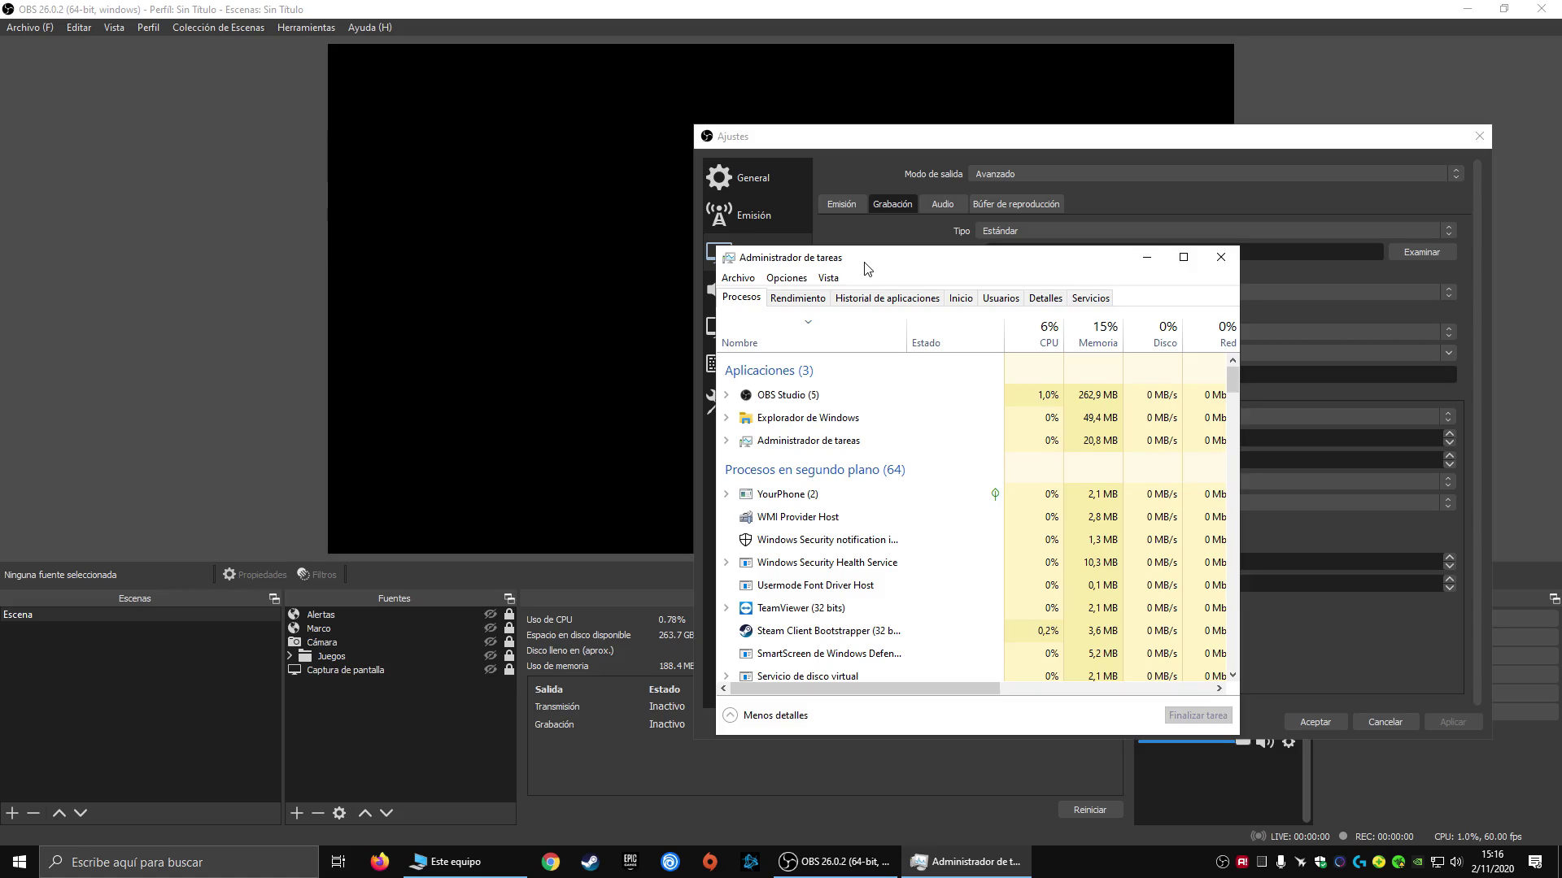
{"action": "left_click", "coordinate": [1148, 258]}
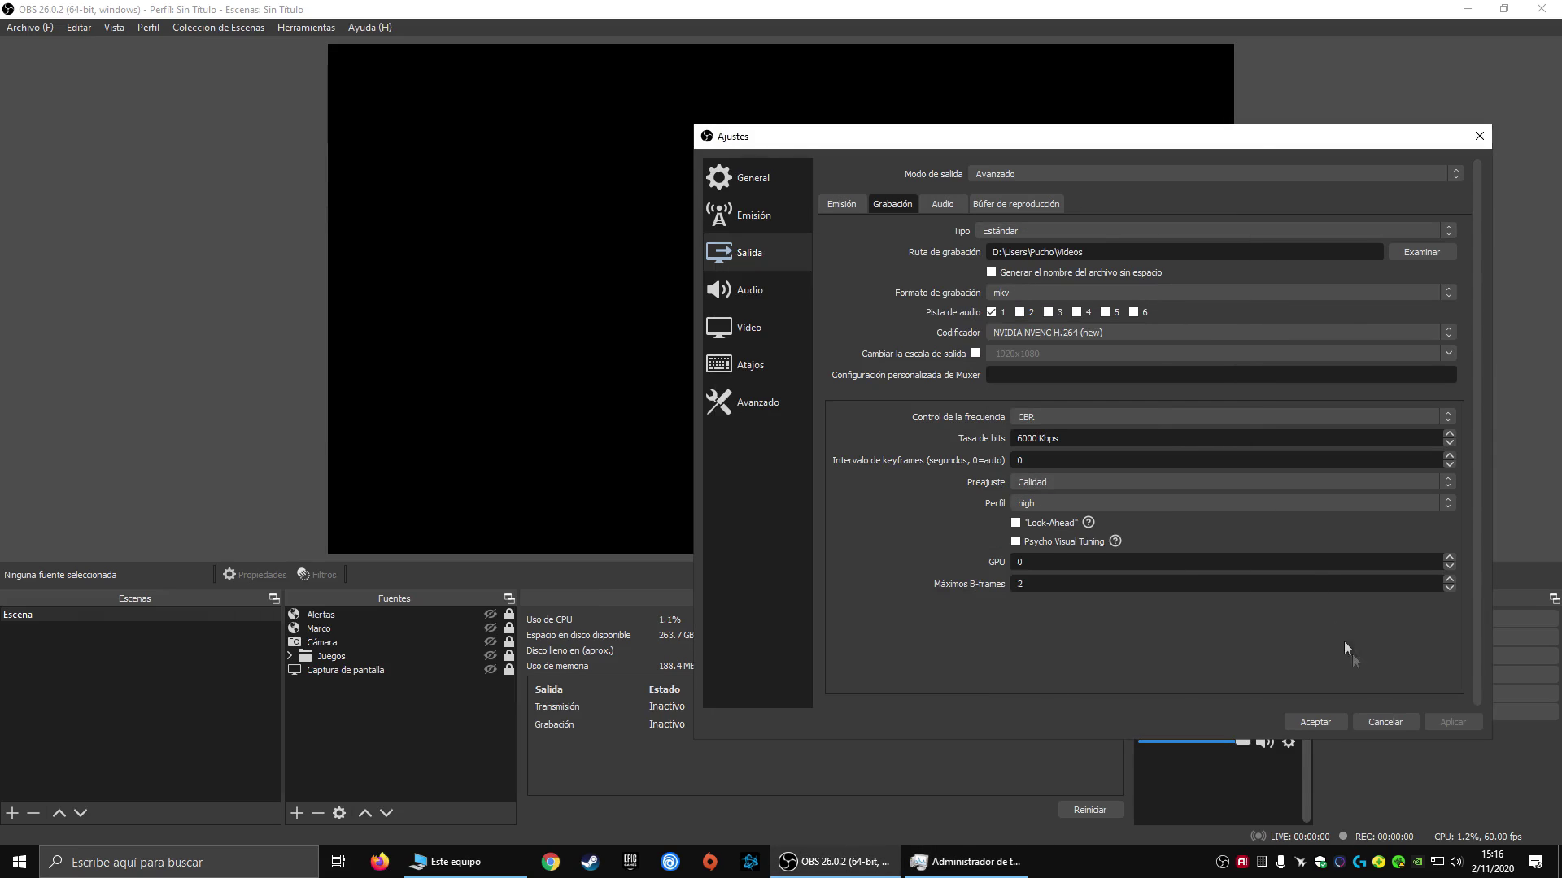
Close the OBS settings dialog without applying any changes
{"action": "left_click", "coordinate": [1385, 722]}
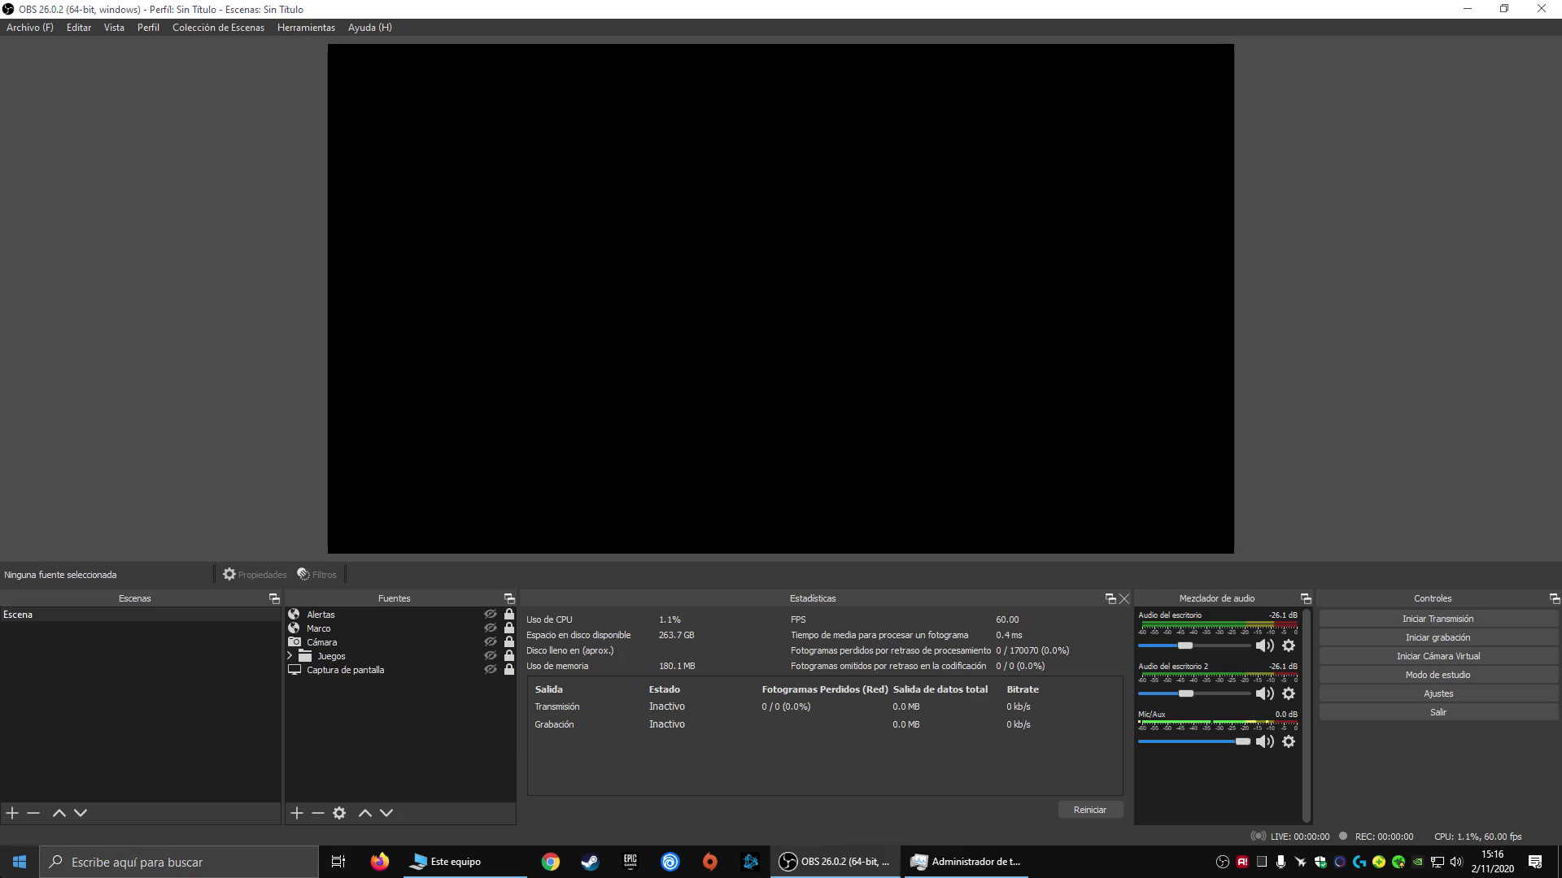
{"action": "left_click", "coordinate": [20, 862]}
{"action": "left_click", "coordinate": [878, 499]}
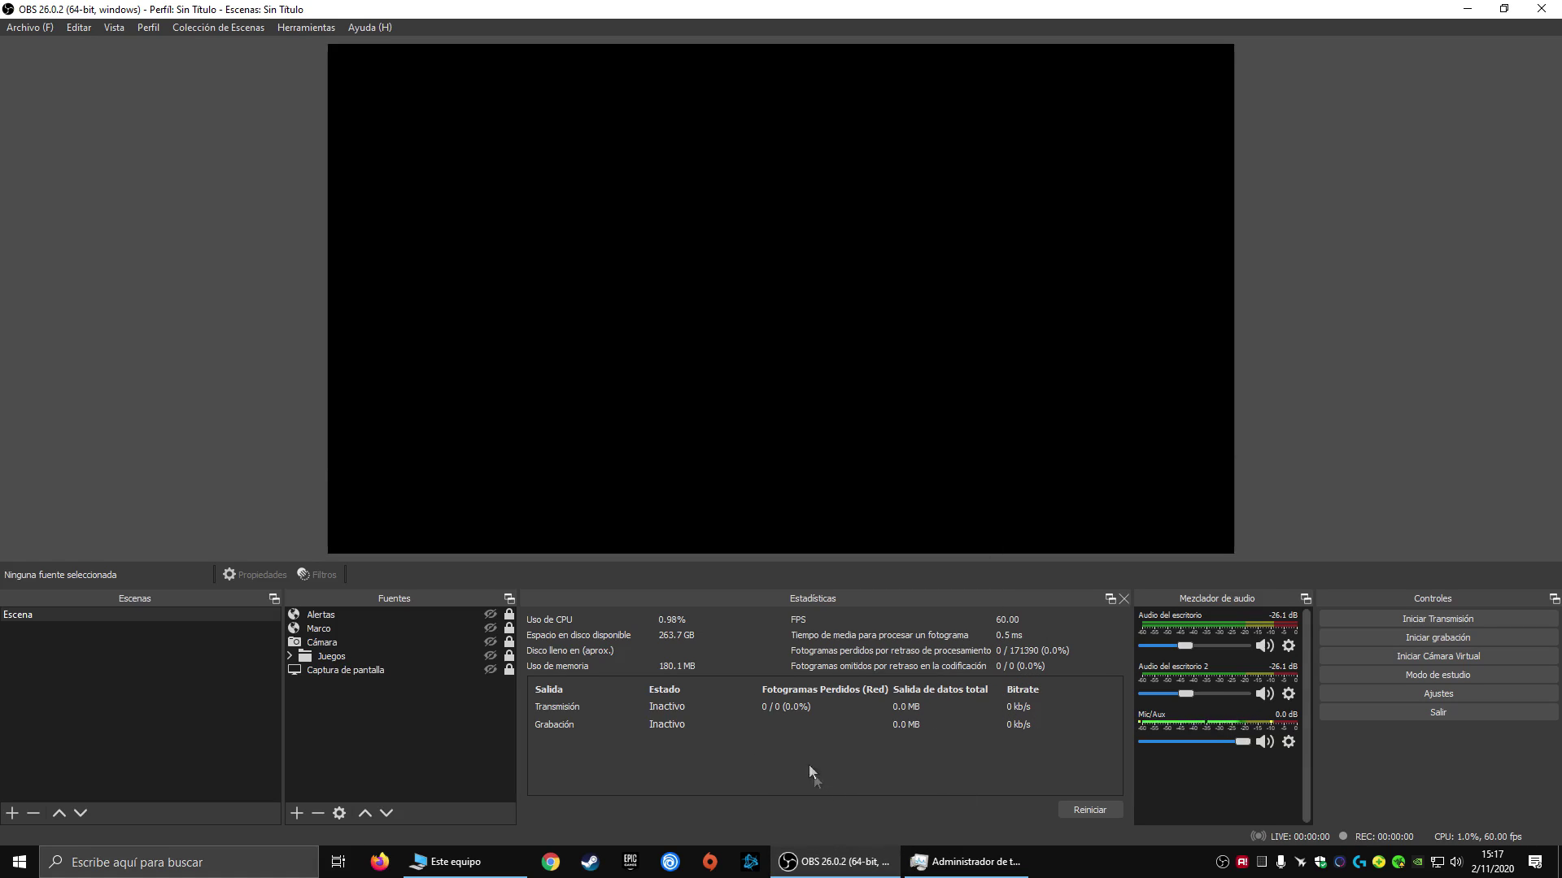
Close OBS, the Este equipo window and the Task Manager, leaving only the desktop
{"action": "left_click", "coordinate": [838, 862]}
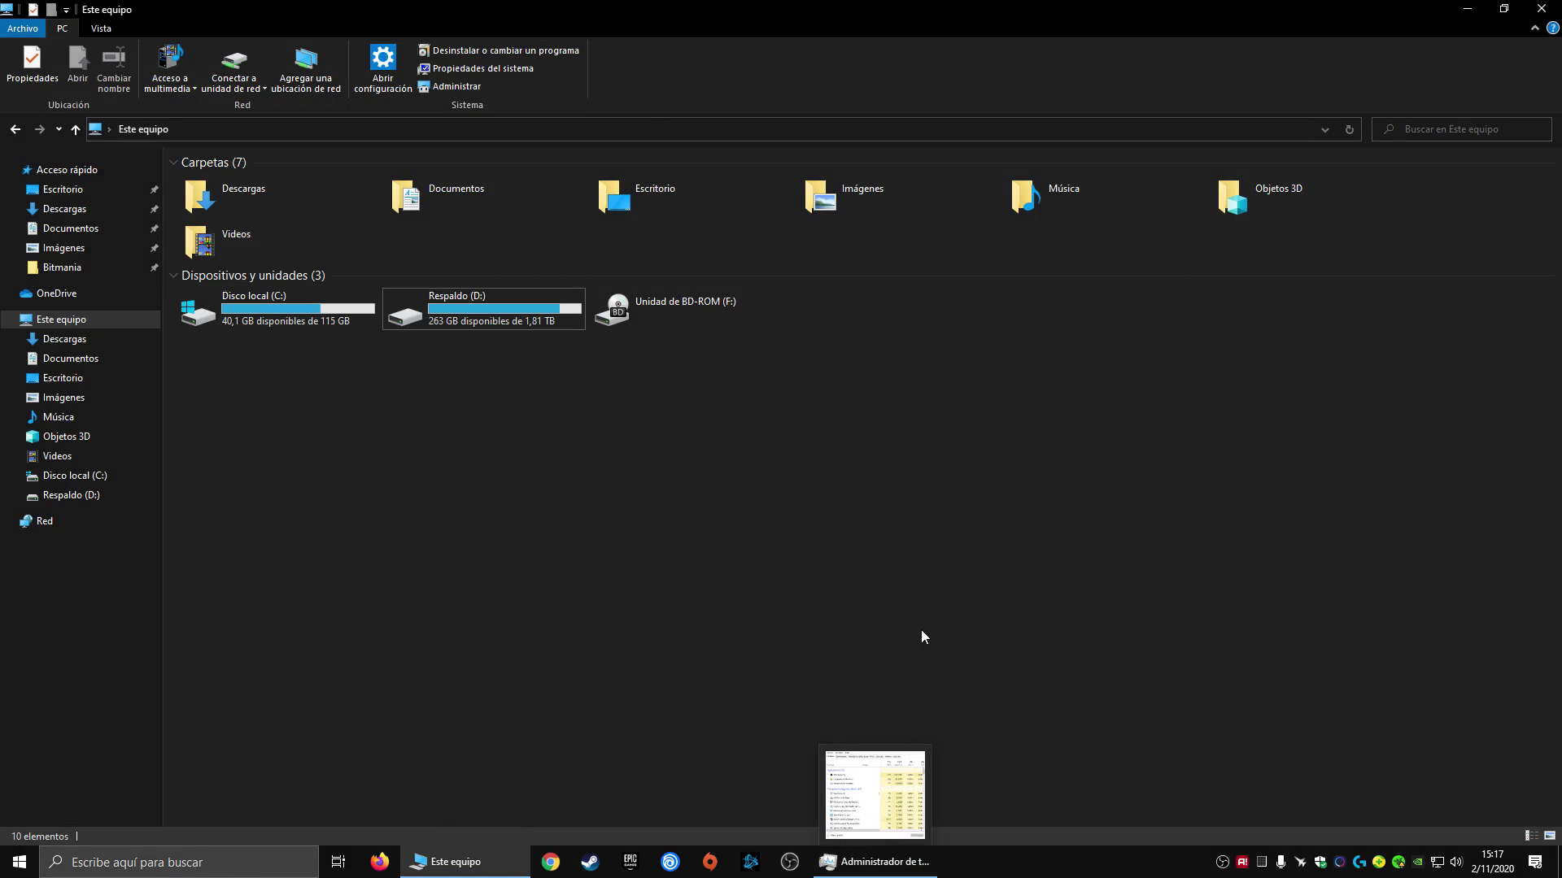
{"action": "left_click", "coordinate": [1541, 8]}
{"action": "left_click", "coordinate": [783, 862]}
{"action": "left_click", "coordinate": [1221, 257]}
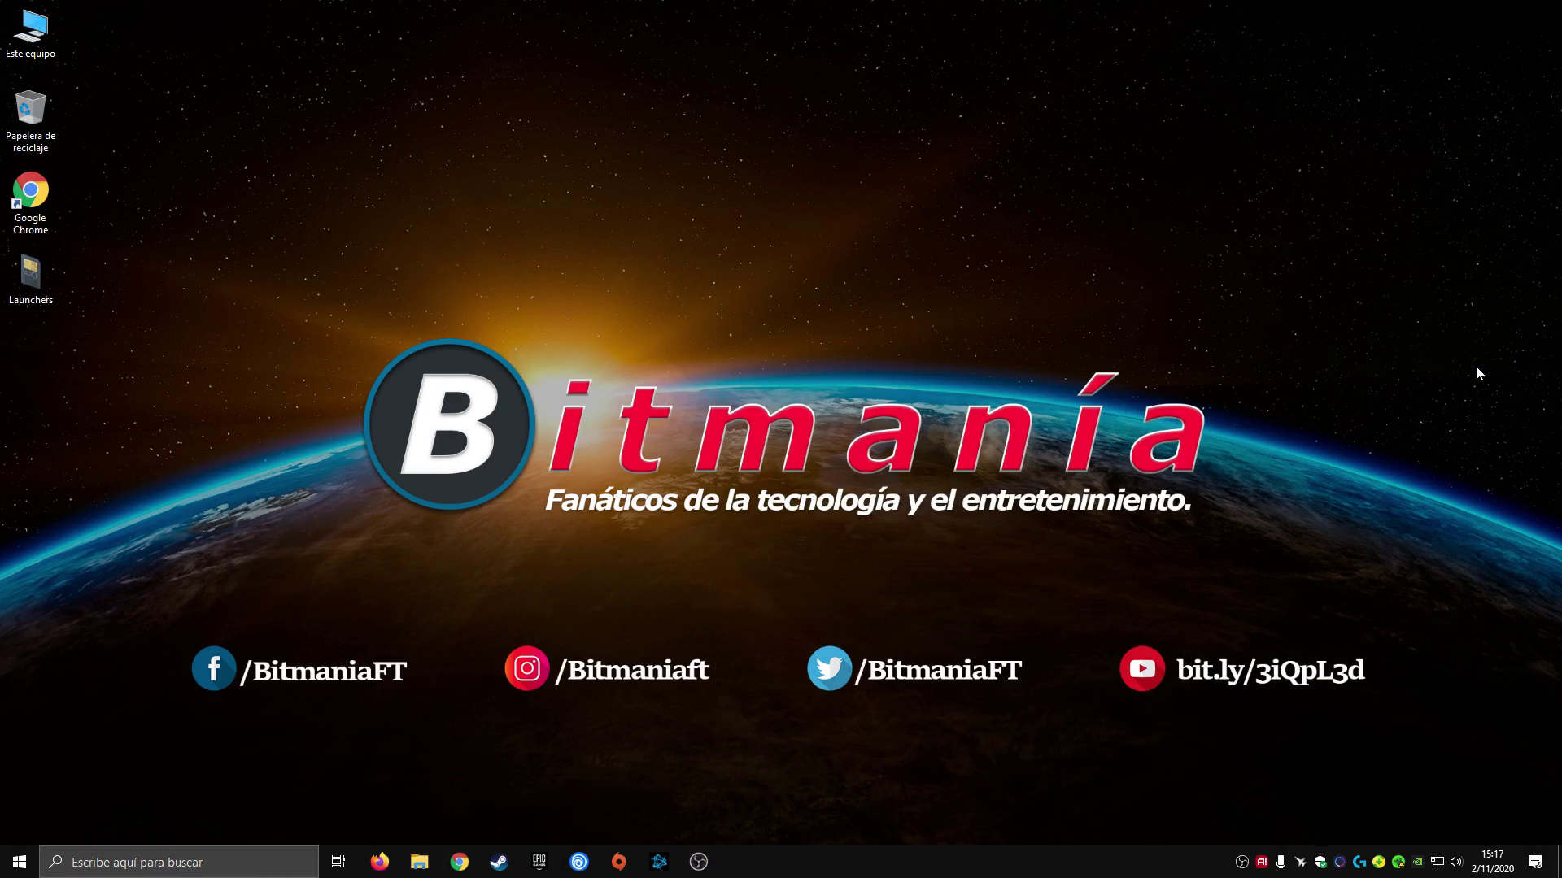